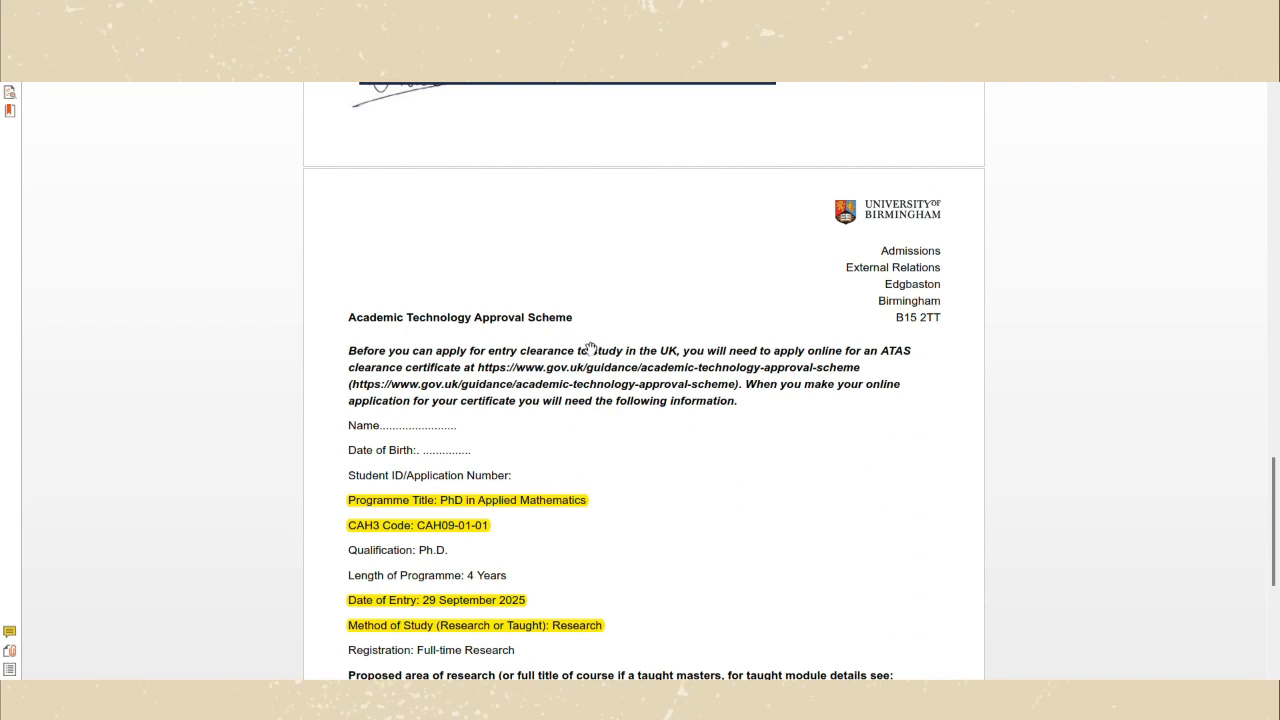
# Scroll through the offer letter to review the PhD in Applied Mathematics details and CAH09-01-01 code.
pyautogui.scroll(-3, 590, 350)
pyautogui.scroll(-1, 590, 350)
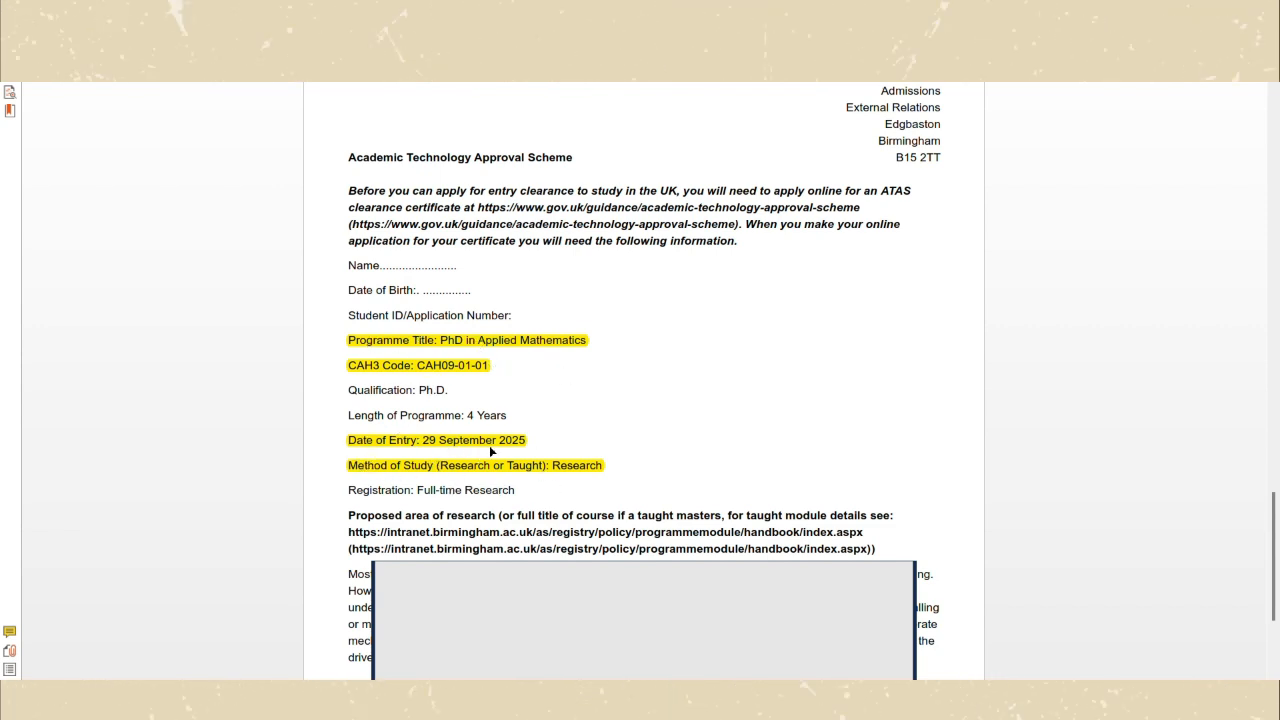
pyautogui.scroll(-5, 697, 497)
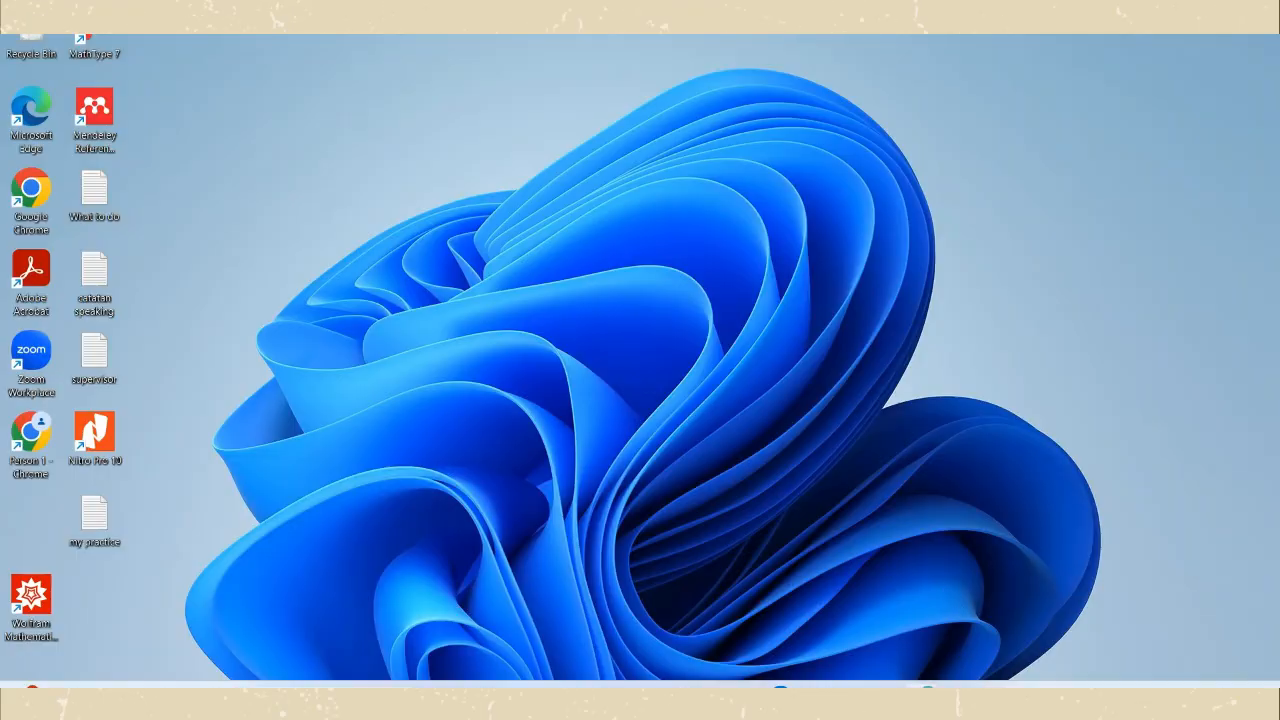
# Search Chrome for 'gov uk atas' and open the official GOV.UK ATAS guidance page.
pyautogui.click(928, 687)
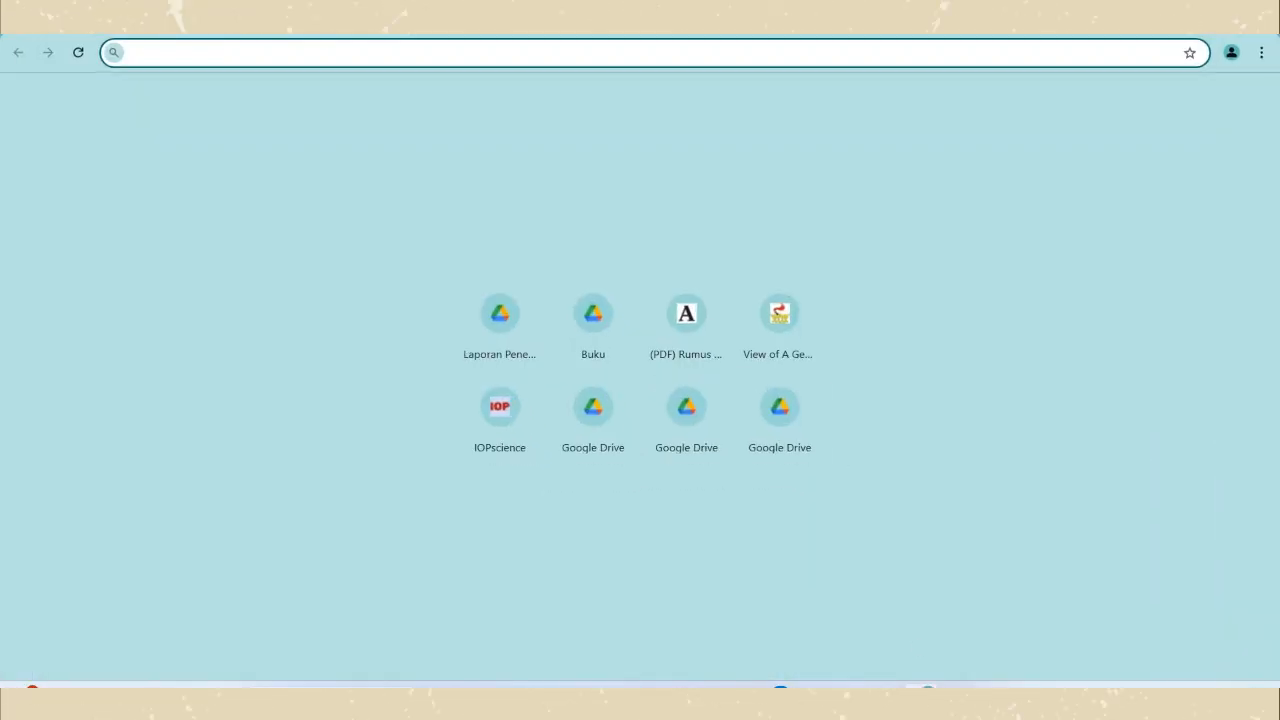
pyautogui.click(204, 47)
pyautogui.write('g')
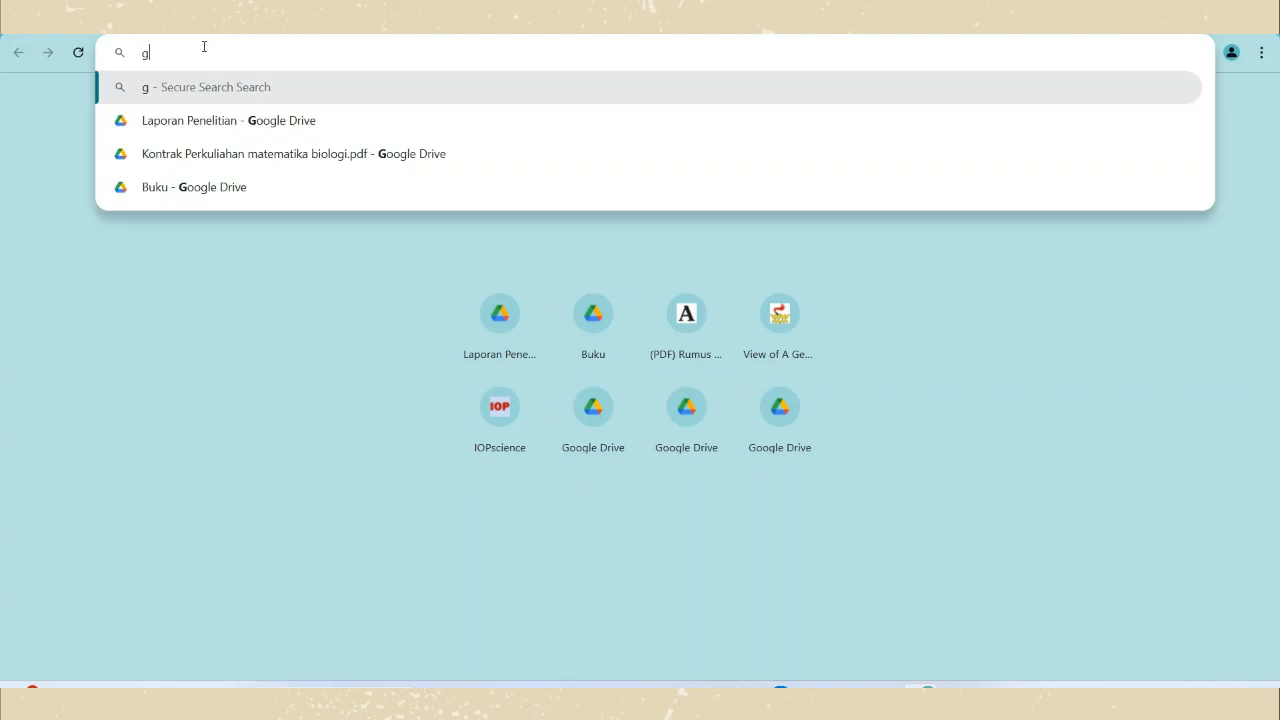
pyautogui.write('ov uk a')
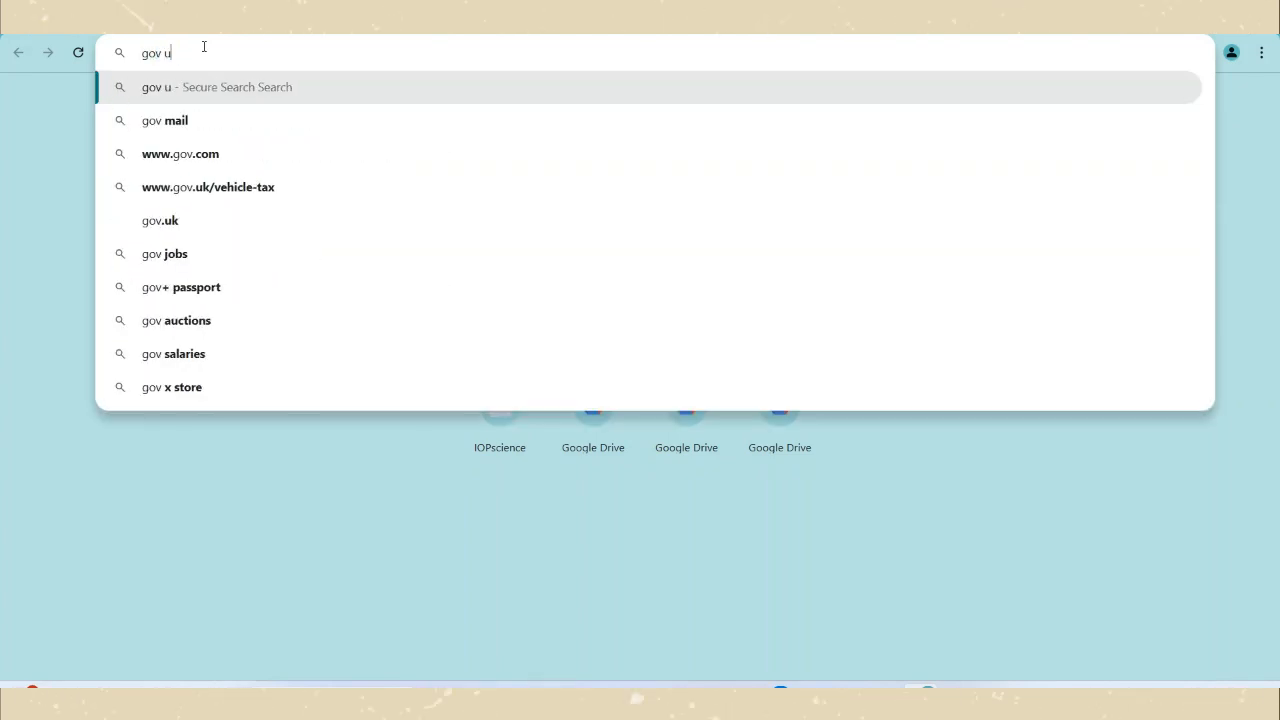
pyautogui.write('tas')
pyautogui.press('Return')
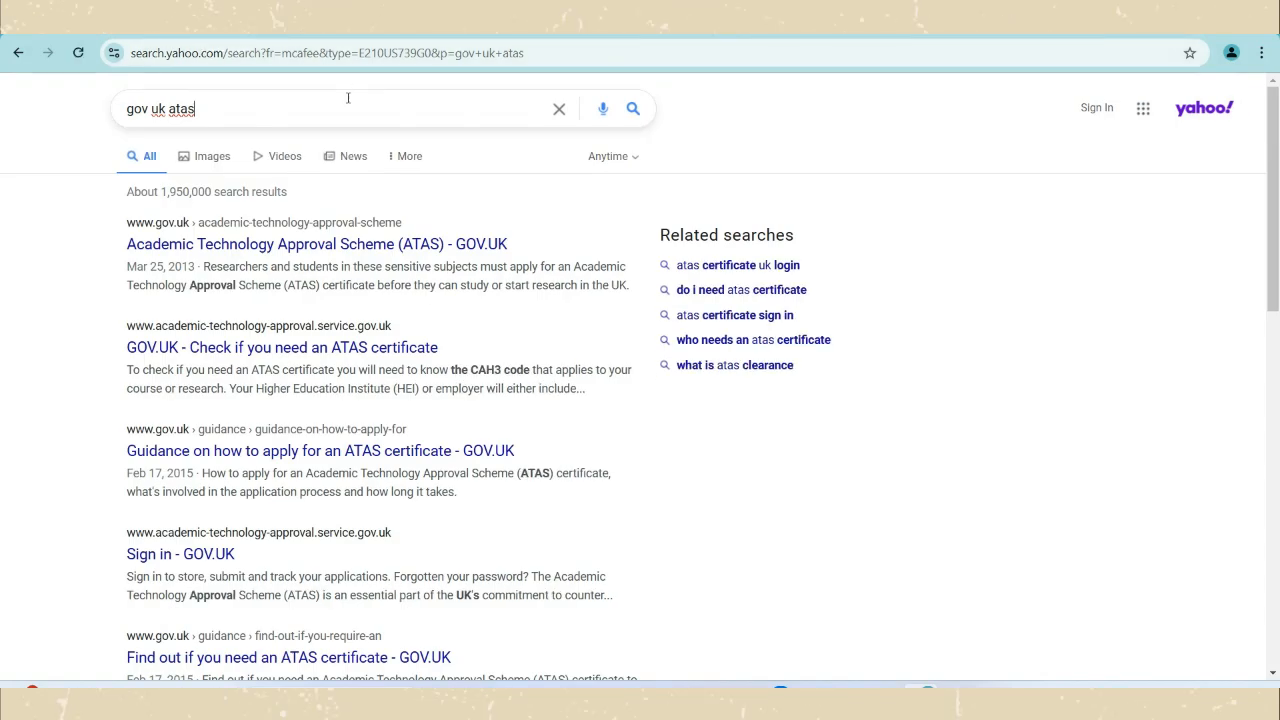
pyautogui.click(343, 246)
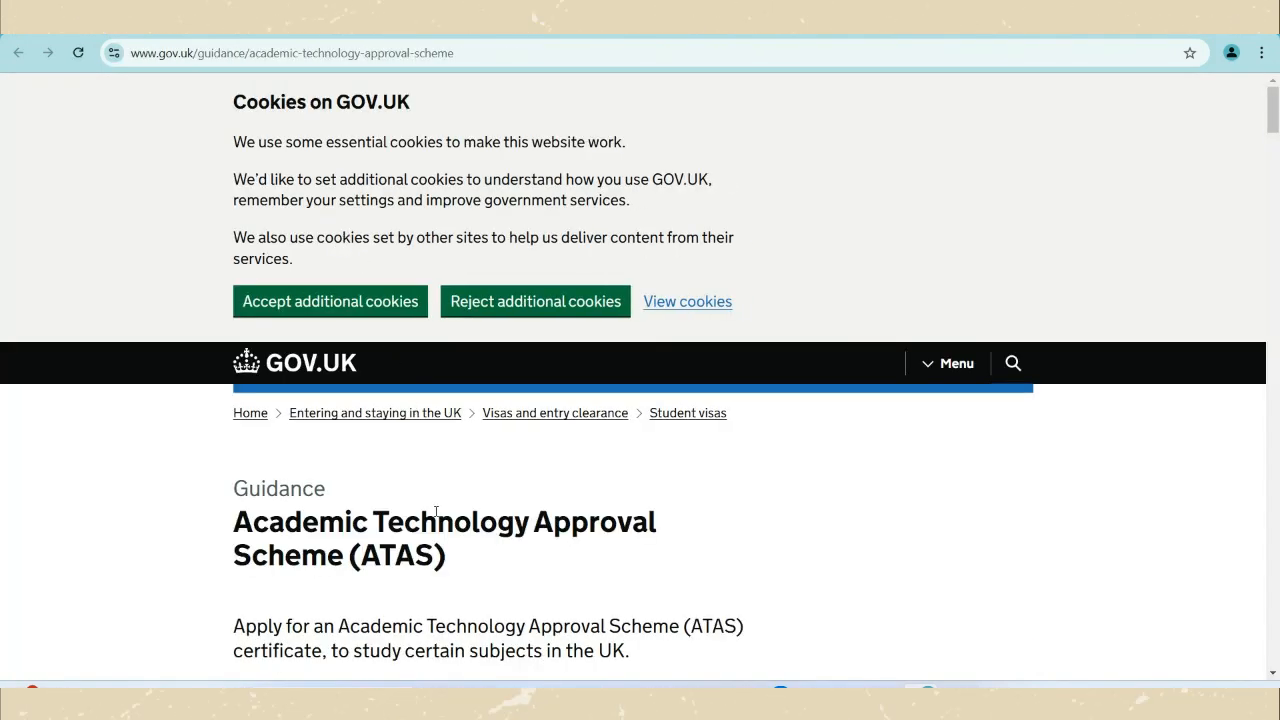
# Scroll to 'What you need to apply' and follow the apply-online link to the ATAS service.
pyautogui.scroll(-5, 449, 503)
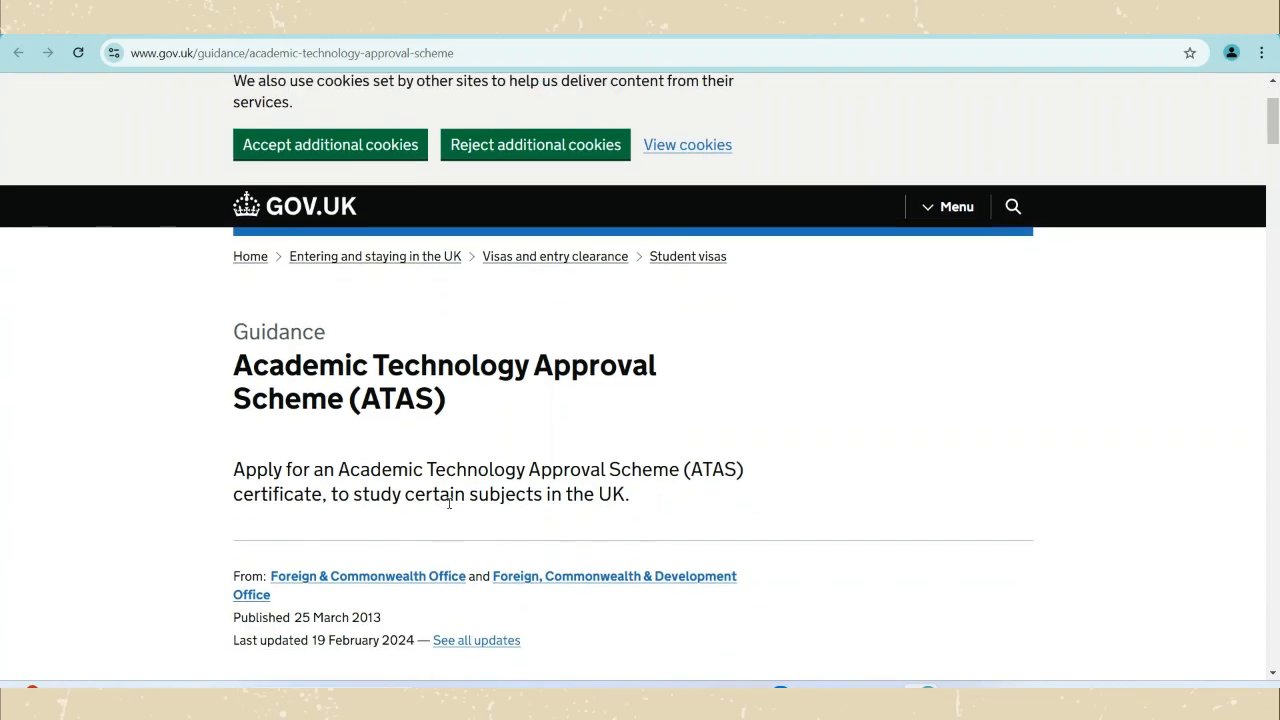
pyautogui.scroll(-15, 473, 500)
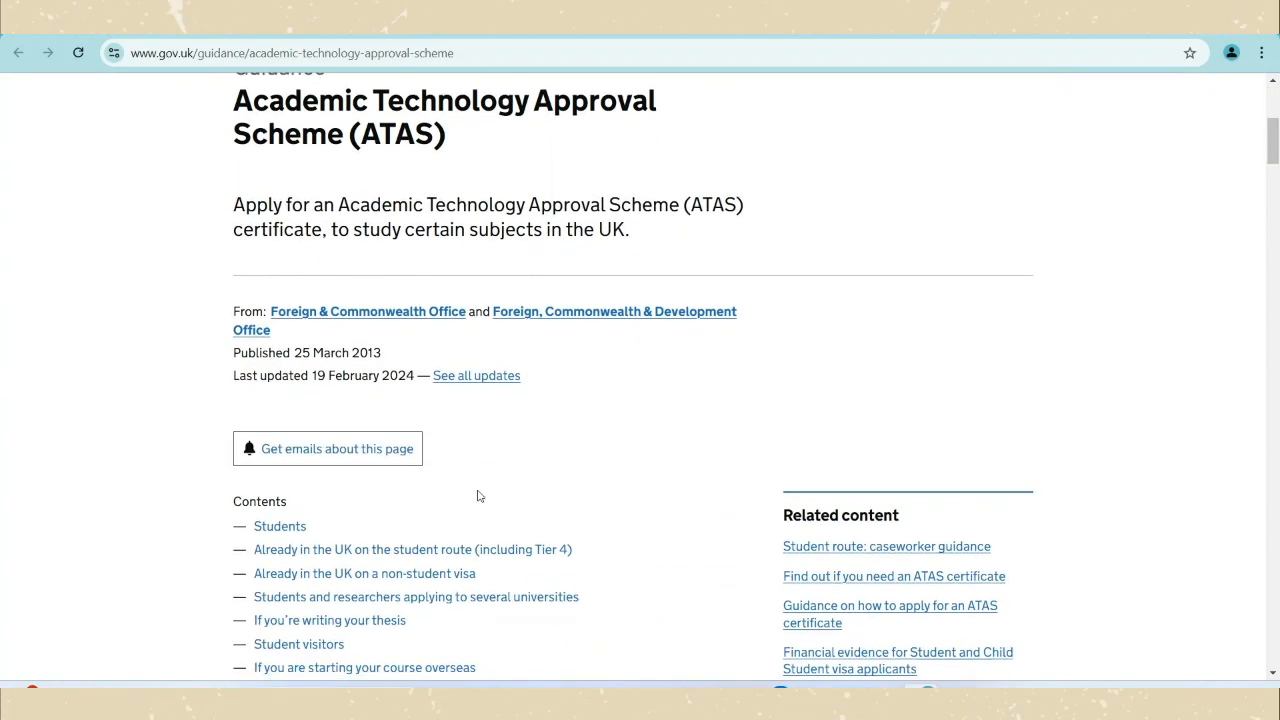
pyautogui.scroll(-15, 479, 489)
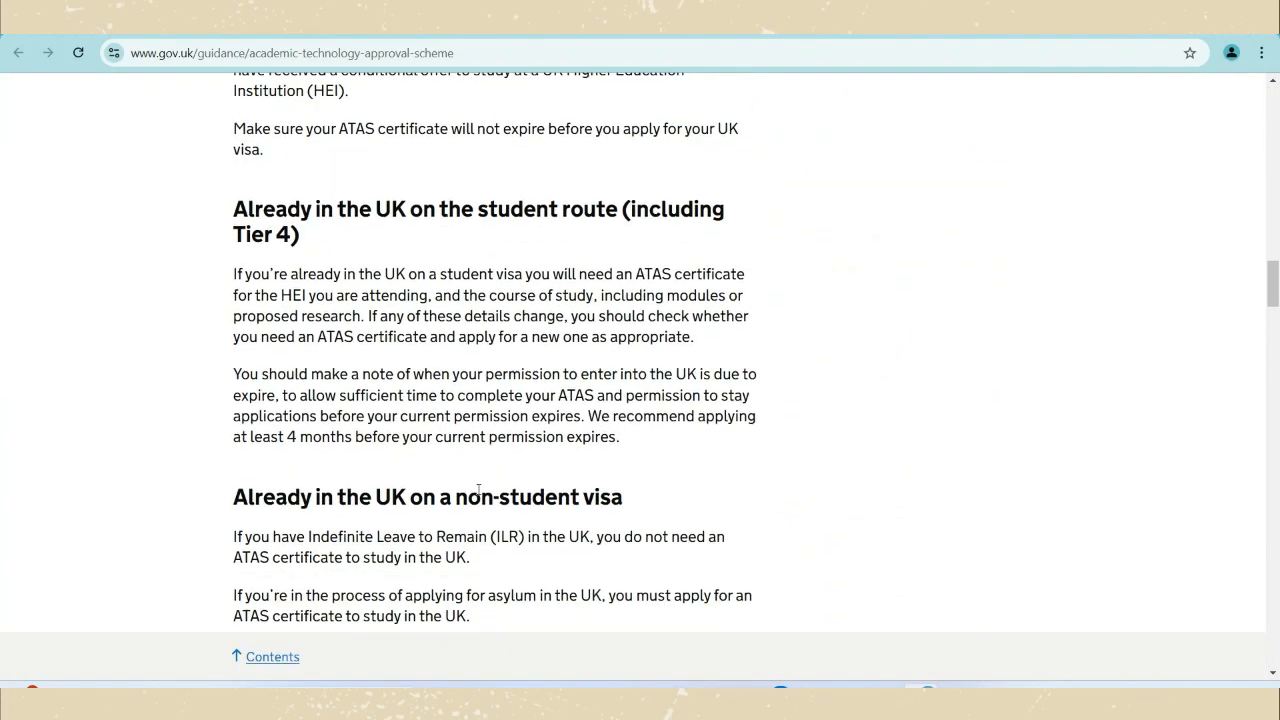
pyautogui.scroll(-15, 479, 491)
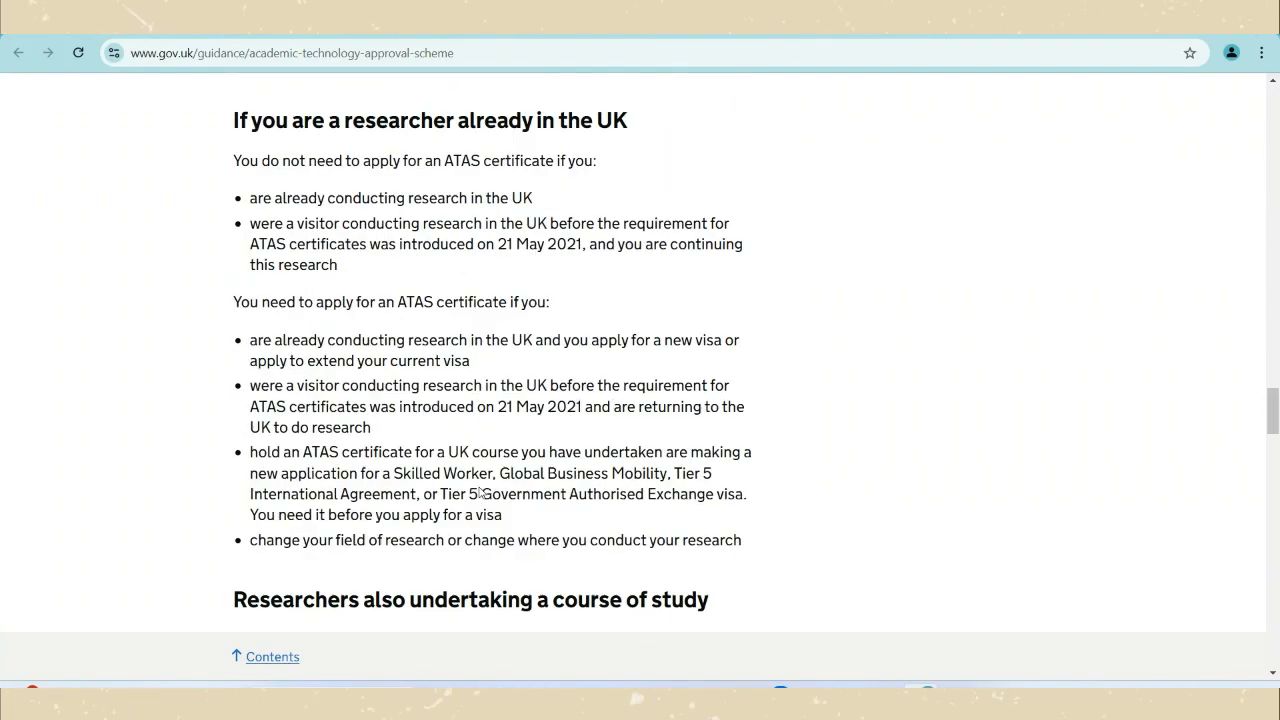
pyautogui.scroll(-10, 481, 493)
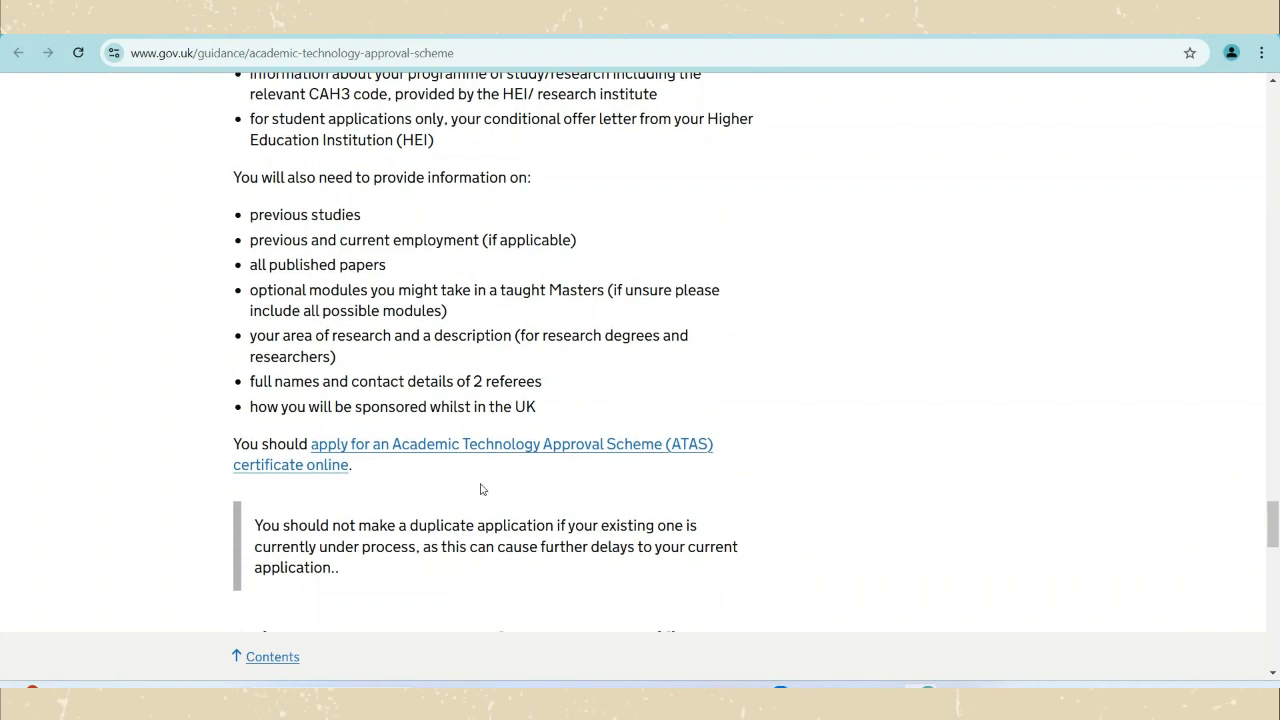
pyautogui.click(494, 455)
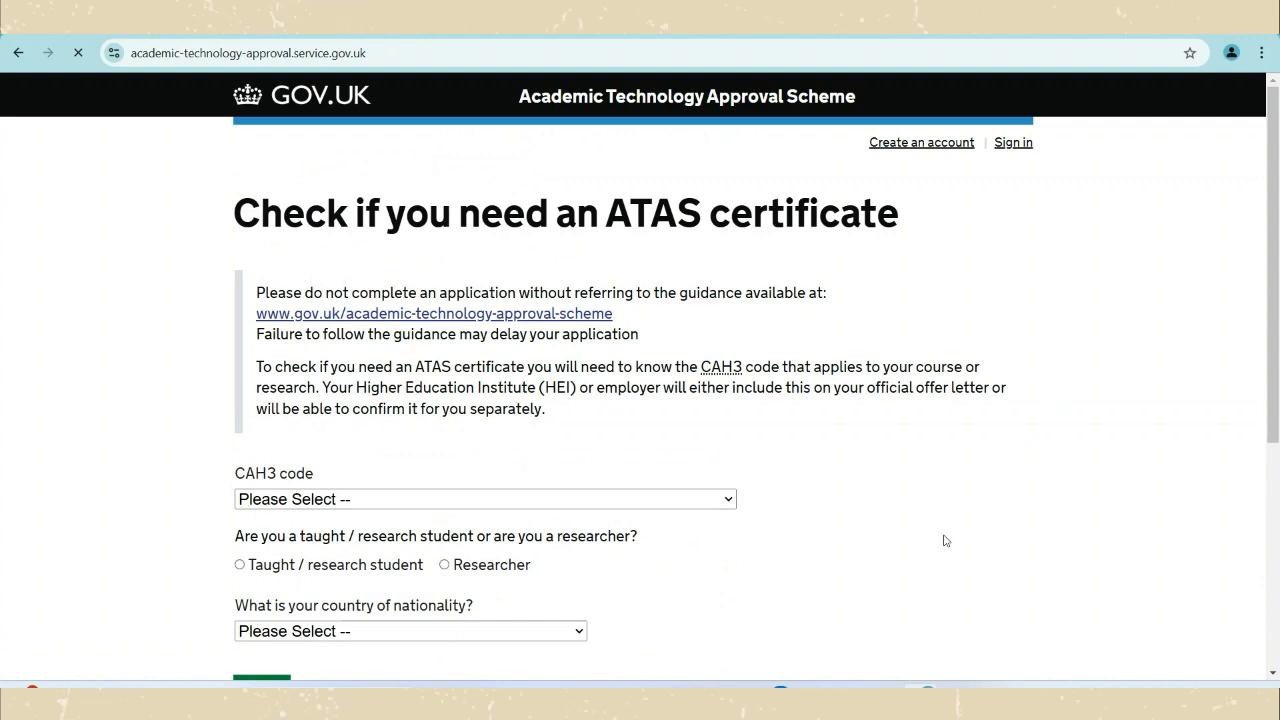
# Choose CAH09-01-01 mathematics as the CAH3 code in the eligibility checker.
pyautogui.click(576, 506)
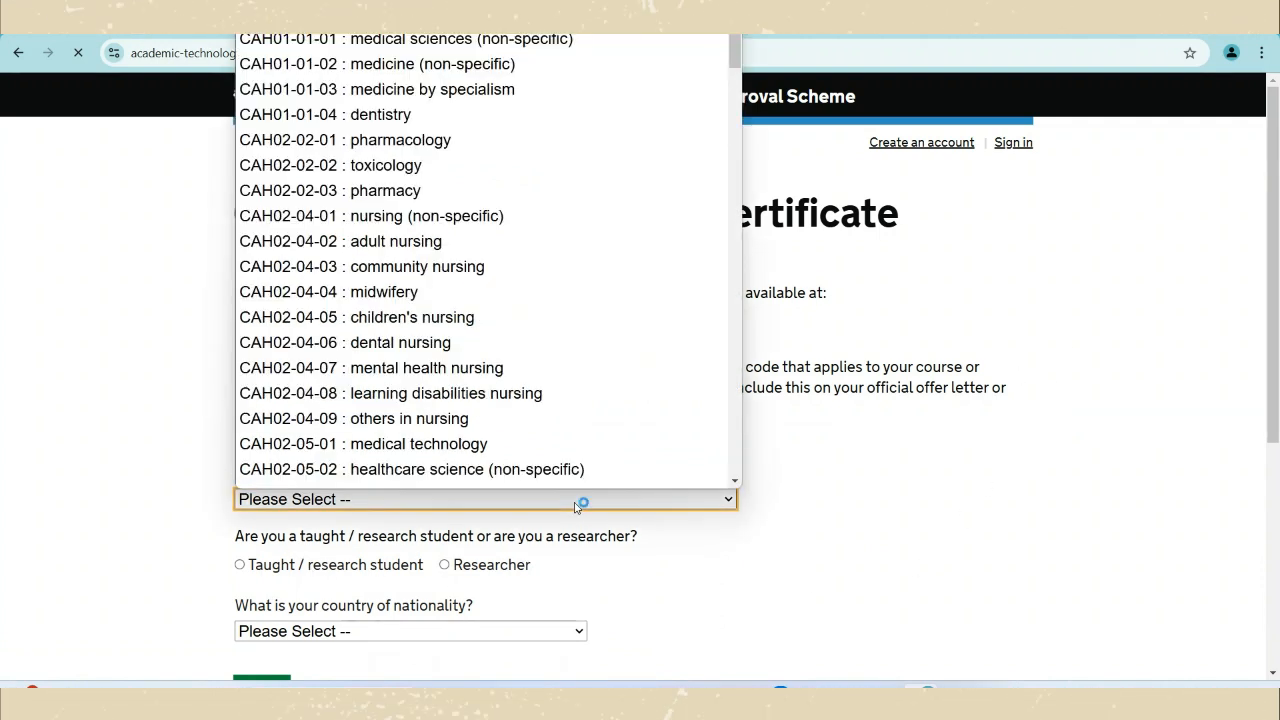
pyautogui.scroll(-20, 501, 407)
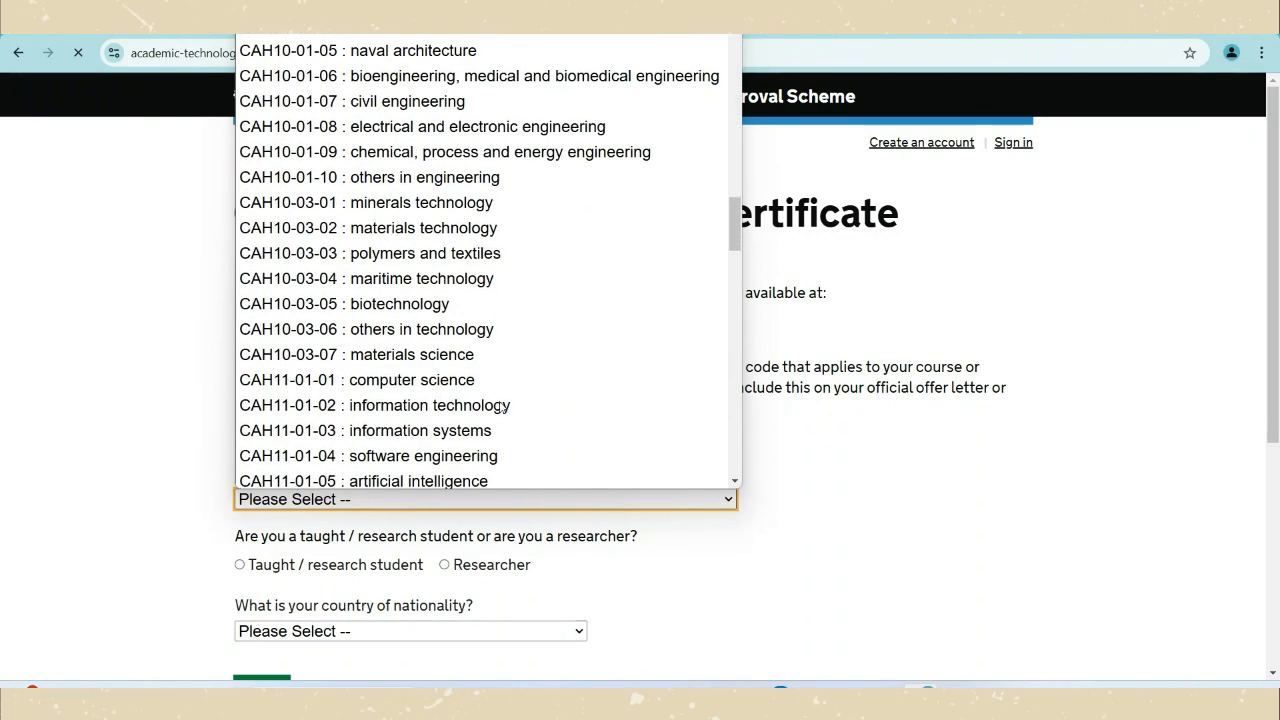
pyautogui.scroll(-7, 501, 407)
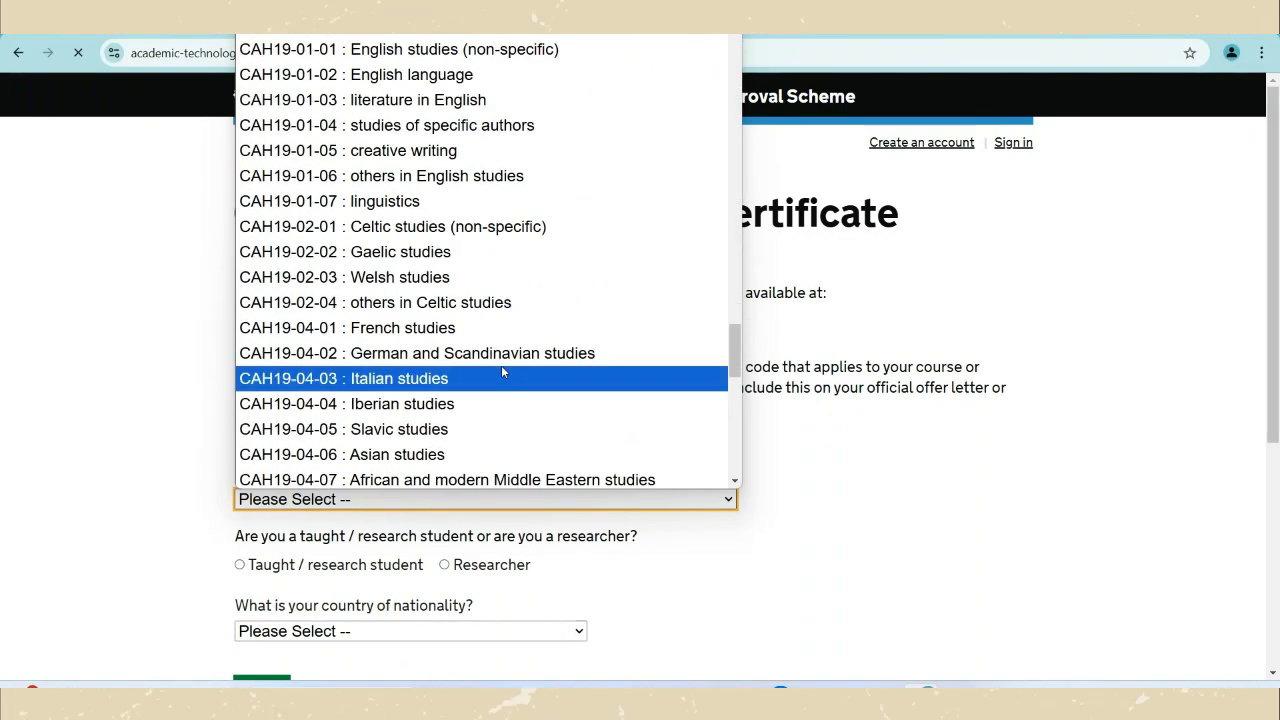
pyautogui.scroll(4, 473, 247)
pyautogui.scroll(13, 473, 247)
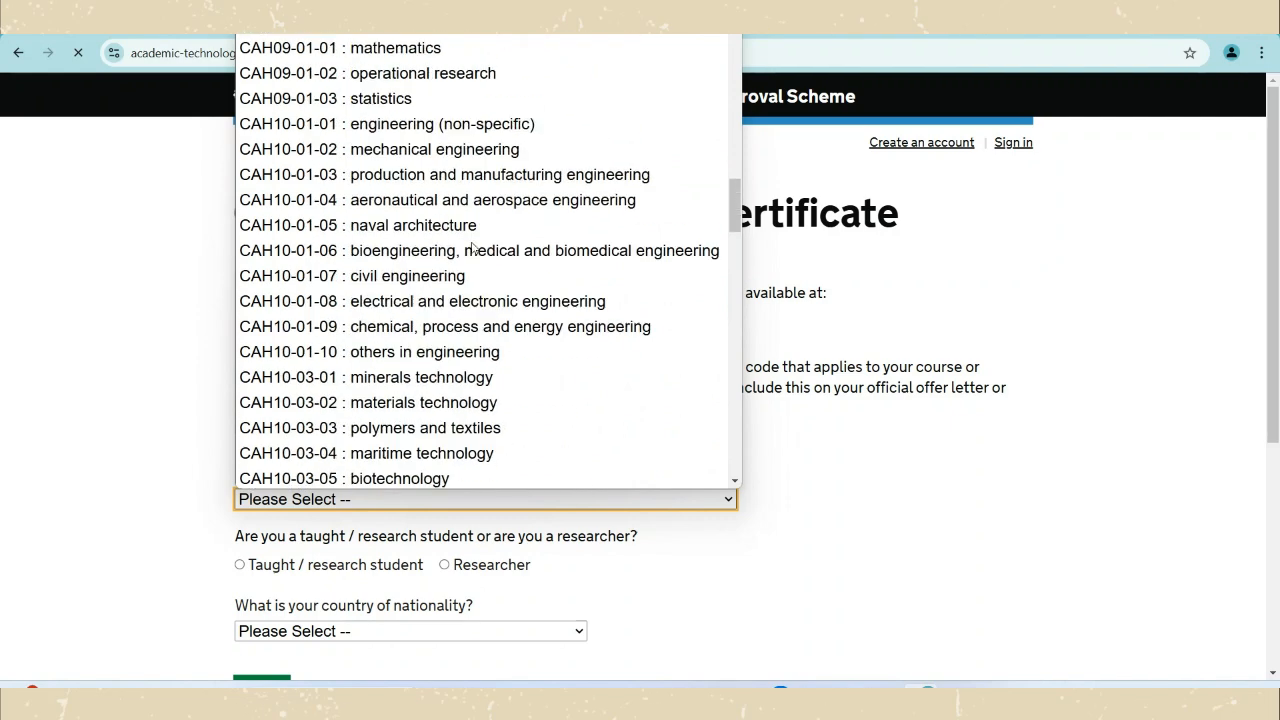
pyautogui.click(442, 213)
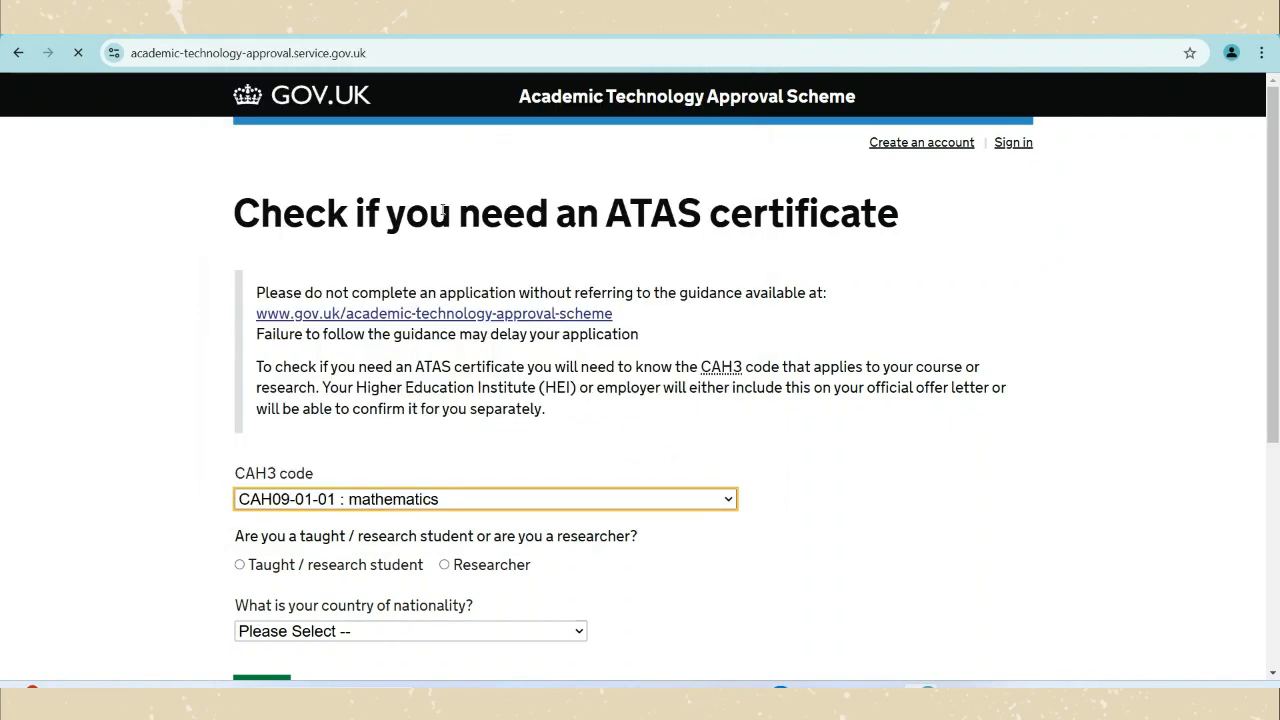
# Answer taught / research student, Taught study and Indonesian nationality, then run the check.
pyautogui.click(245, 569)
pyautogui.scroll(-1, 290, 565)
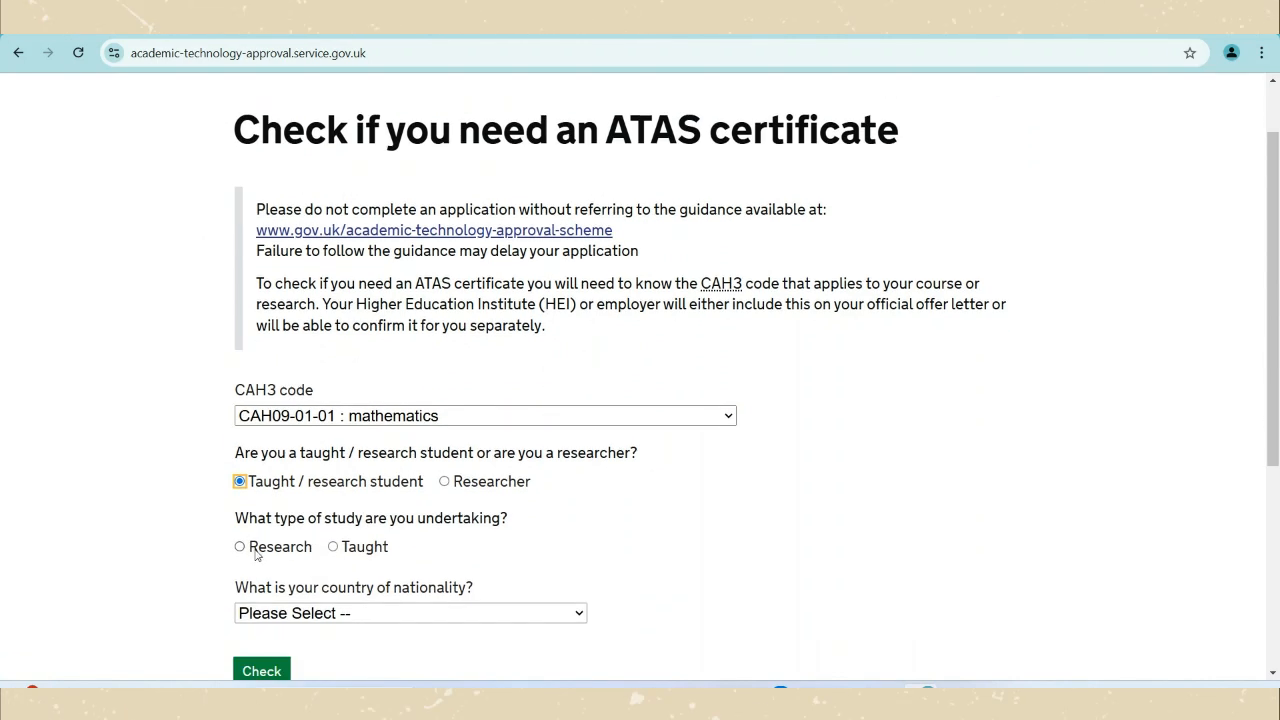
pyautogui.click(256, 549)
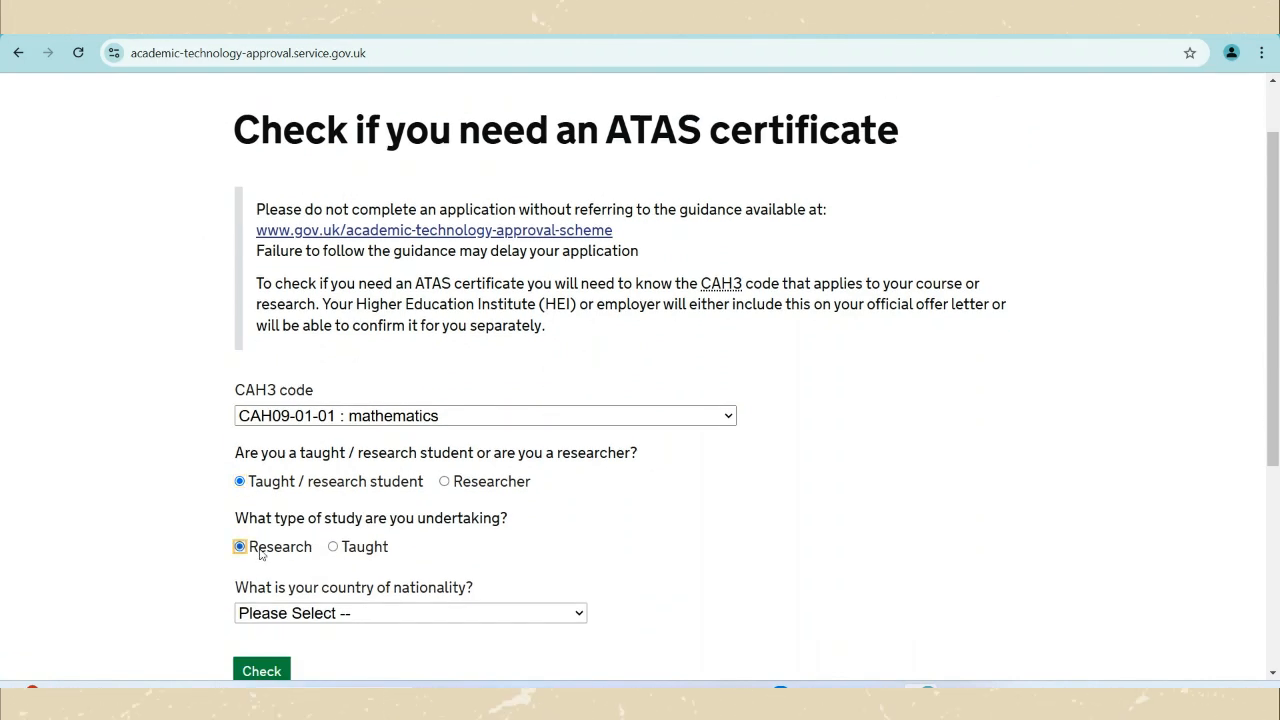
pyautogui.click(340, 550)
pyautogui.click(380, 617)
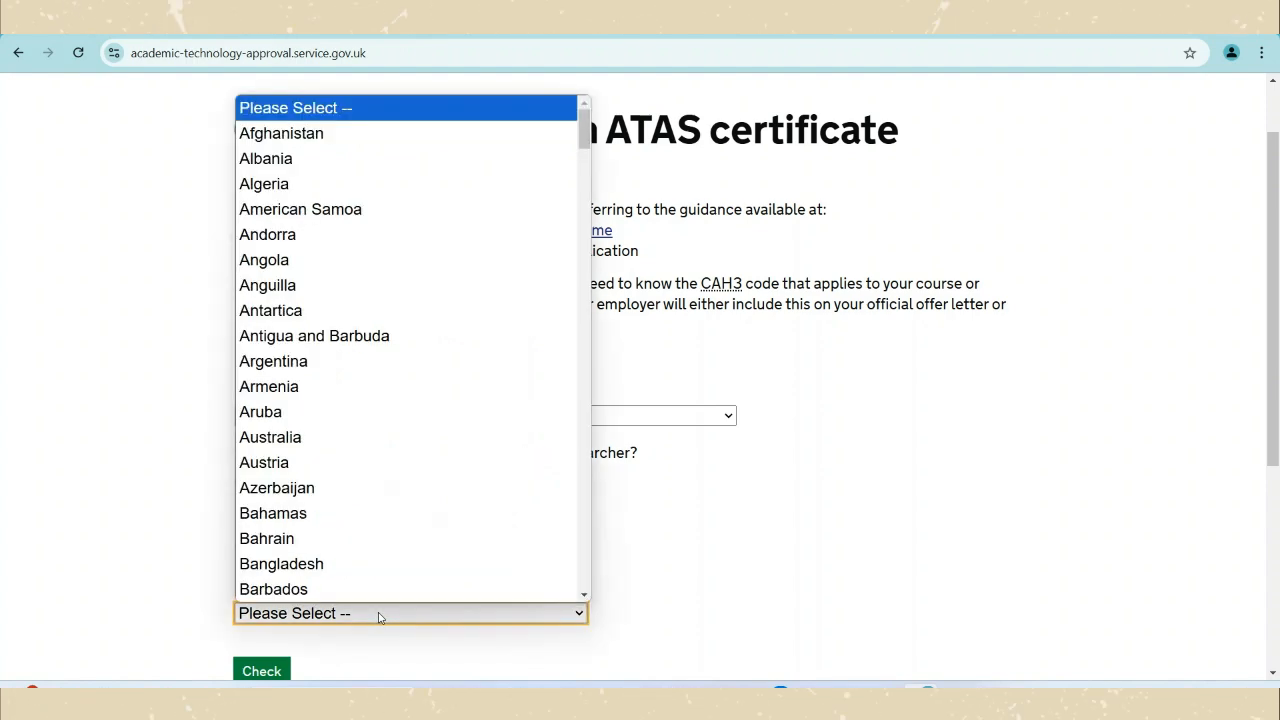
pyautogui.write('indo')
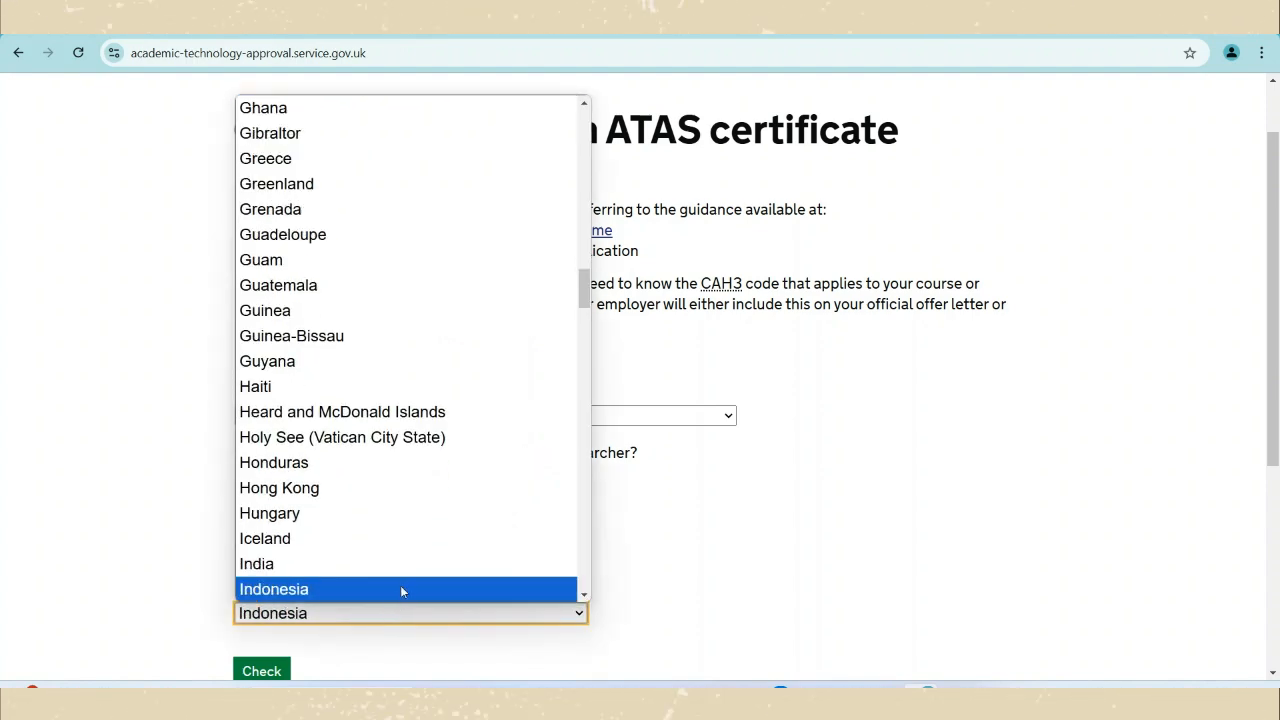
pyautogui.click(401, 590)
pyautogui.scroll(-2, 405, 588)
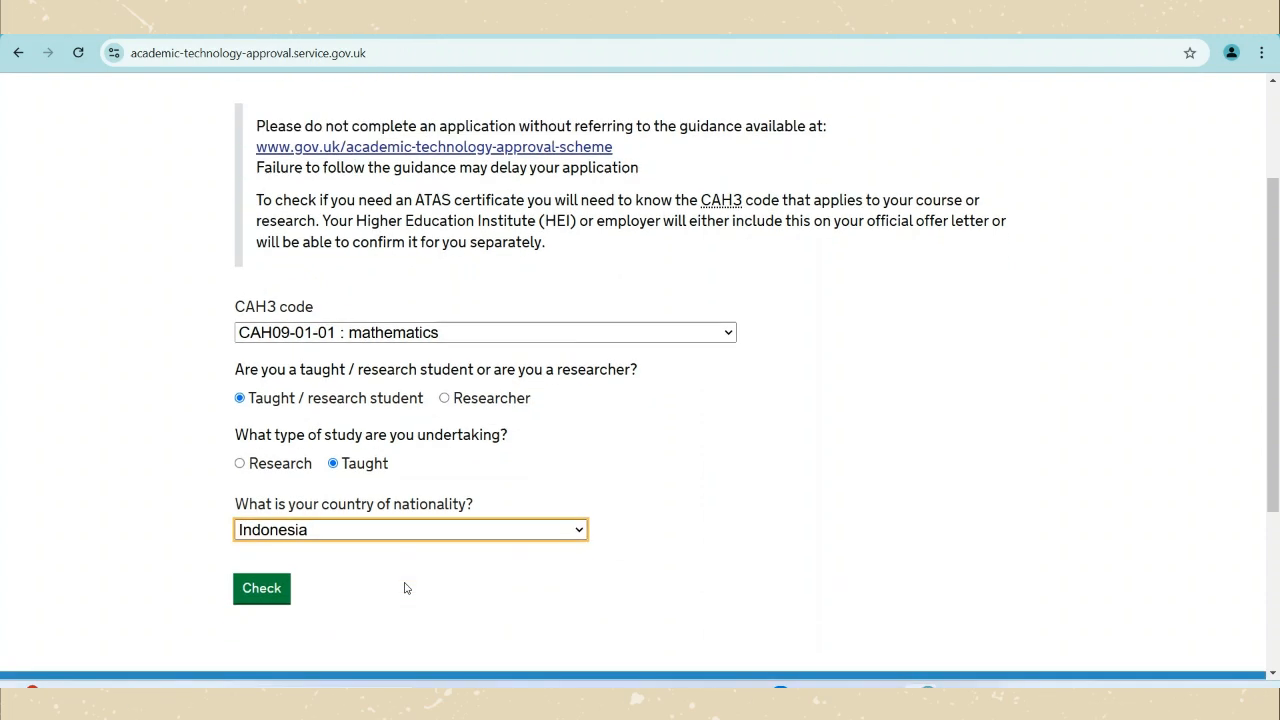
pyautogui.click(284, 598)
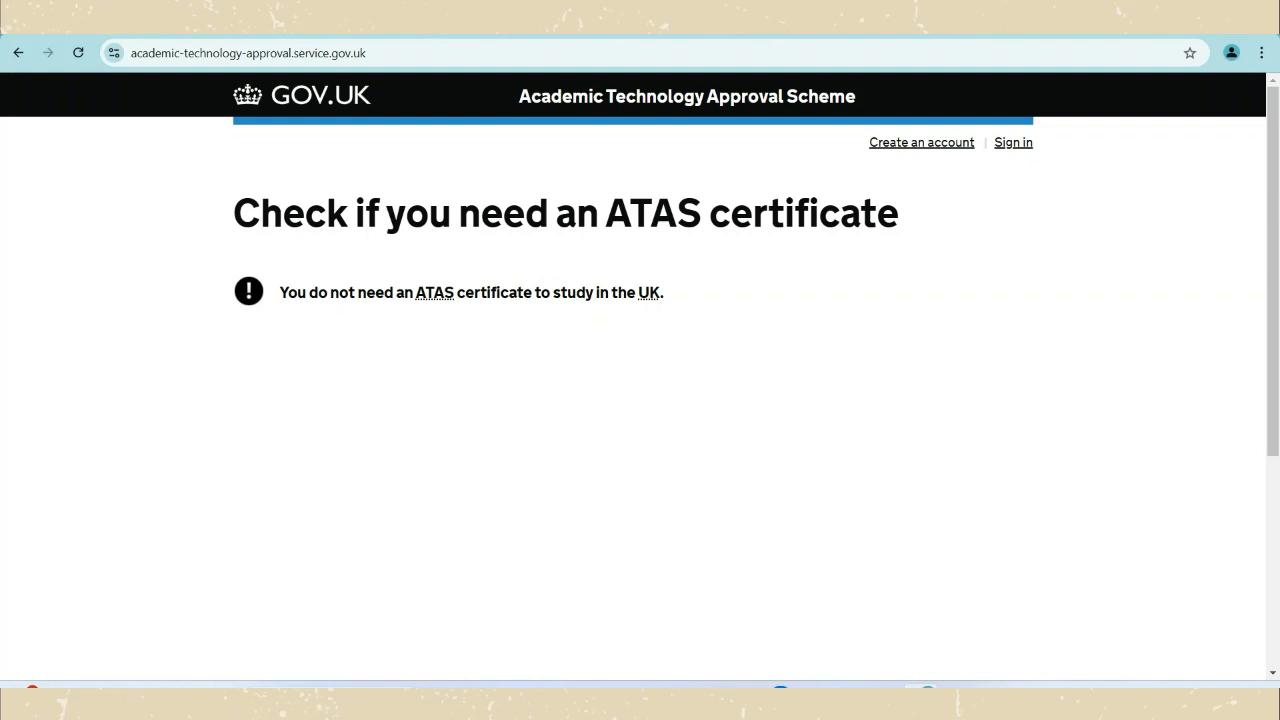
# Re-run the check with CAH09-01-01, taught / research student and Research as the study type.
pyautogui.click(17, 53)
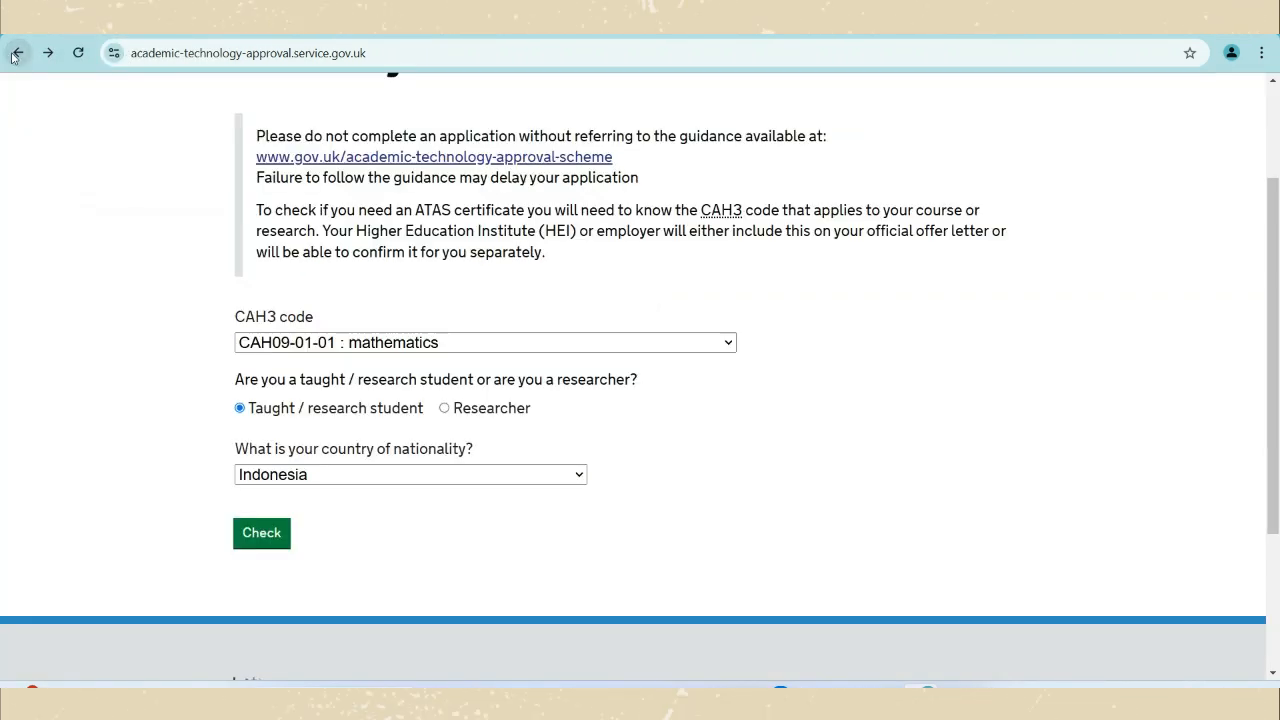
pyautogui.click(240, 408)
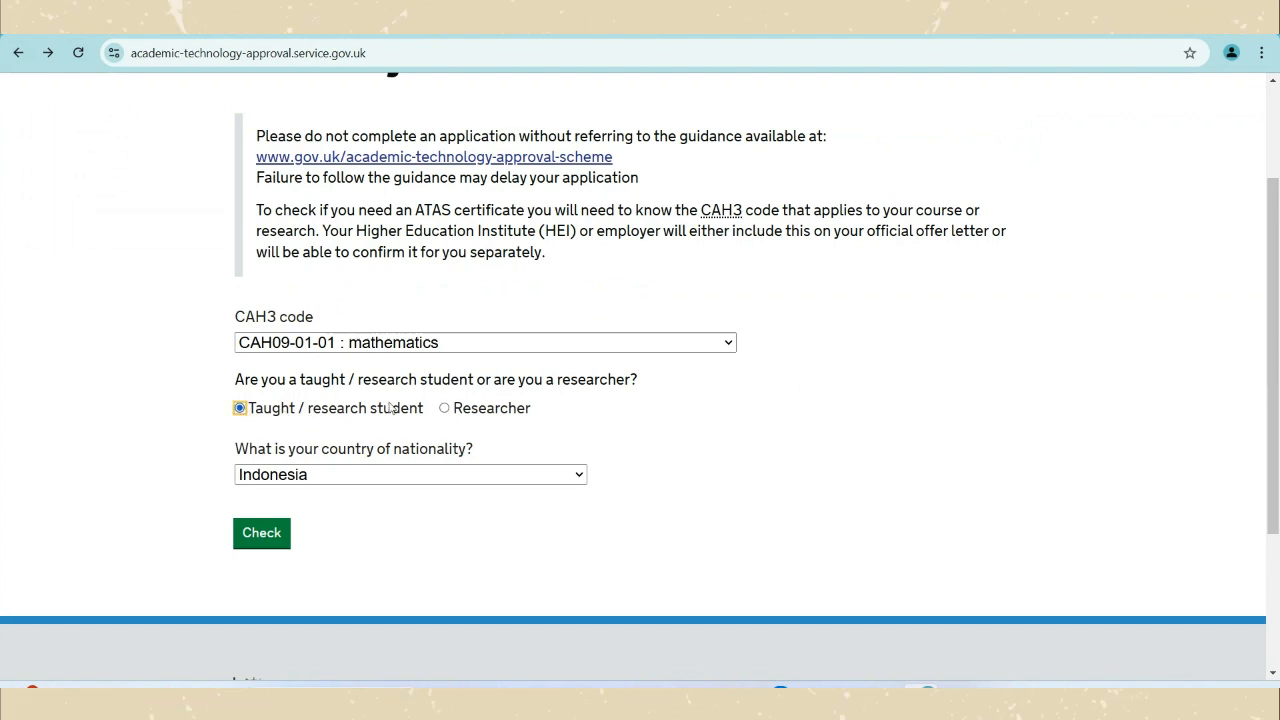
pyautogui.click(471, 346)
pyautogui.click(463, 318)
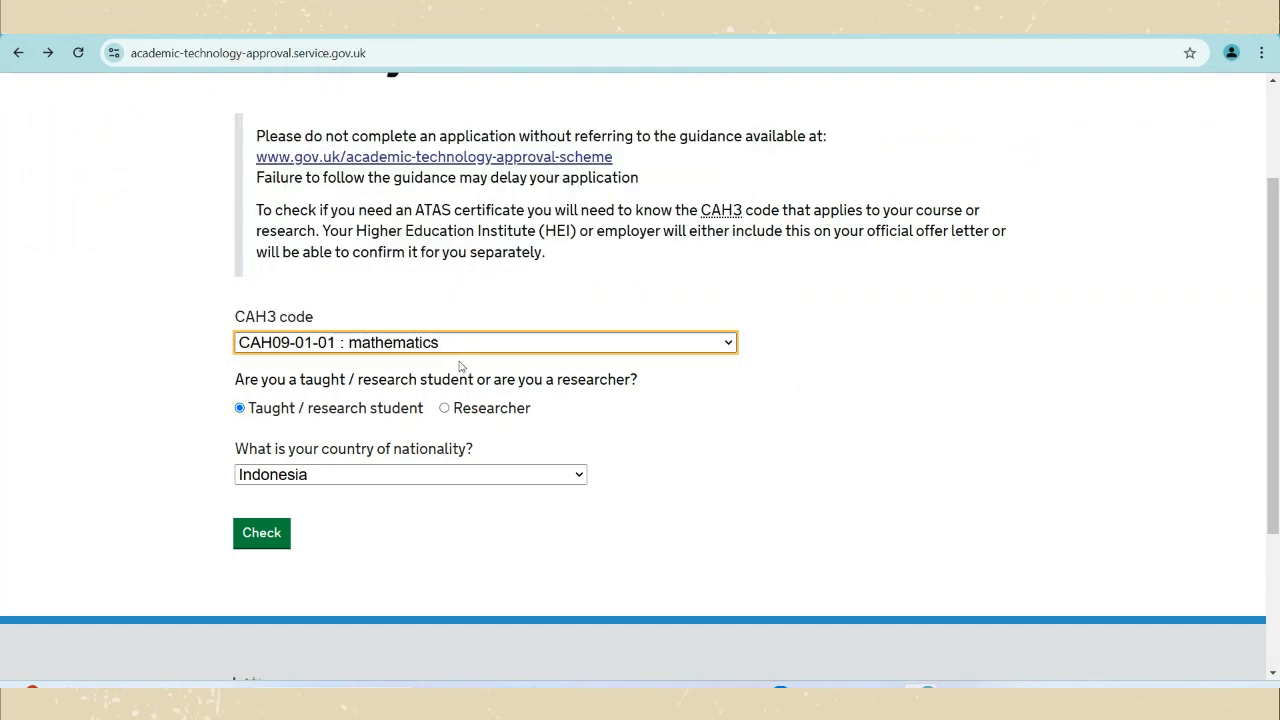
pyautogui.click(409, 413)
pyautogui.click(445, 409)
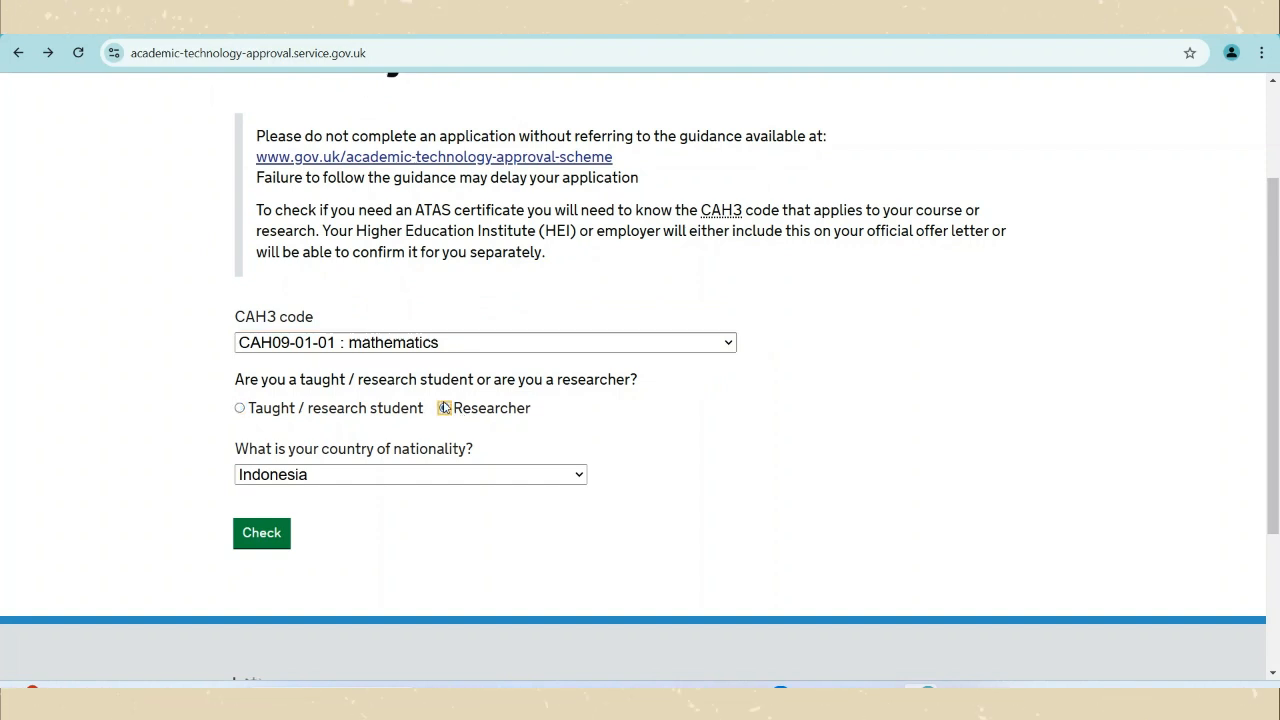
pyautogui.click(391, 410)
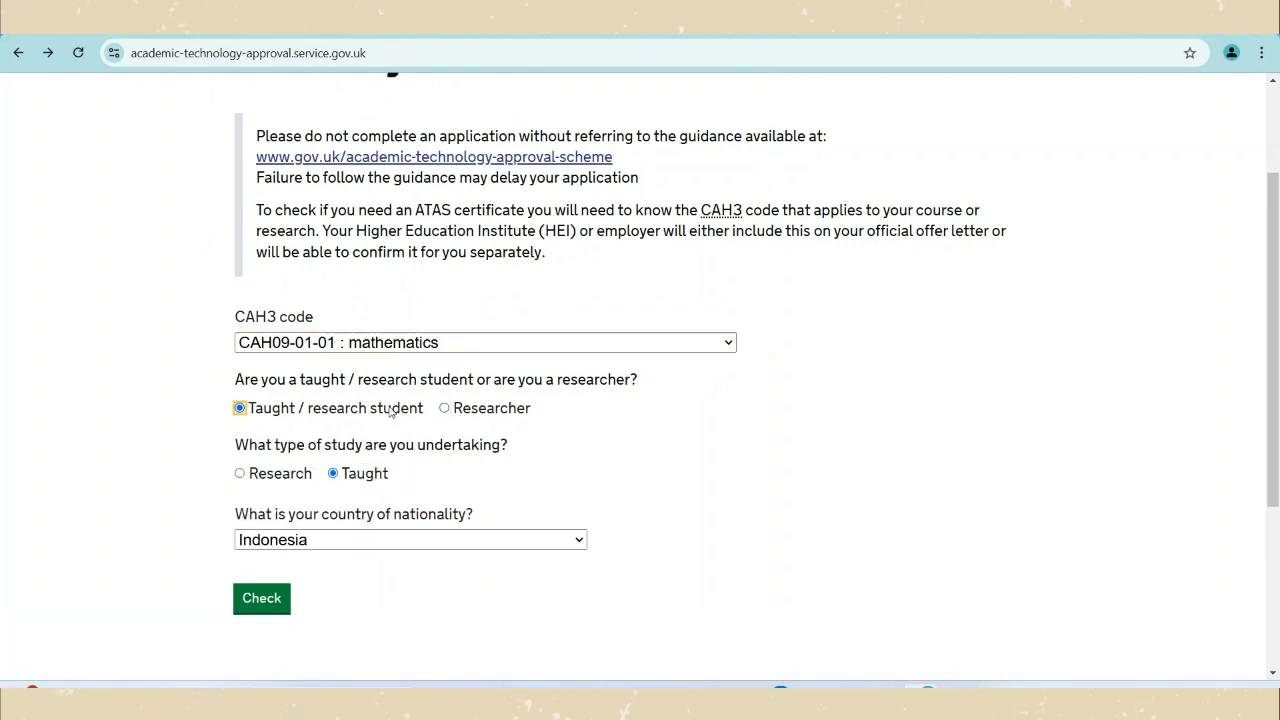
pyautogui.click(271, 477)
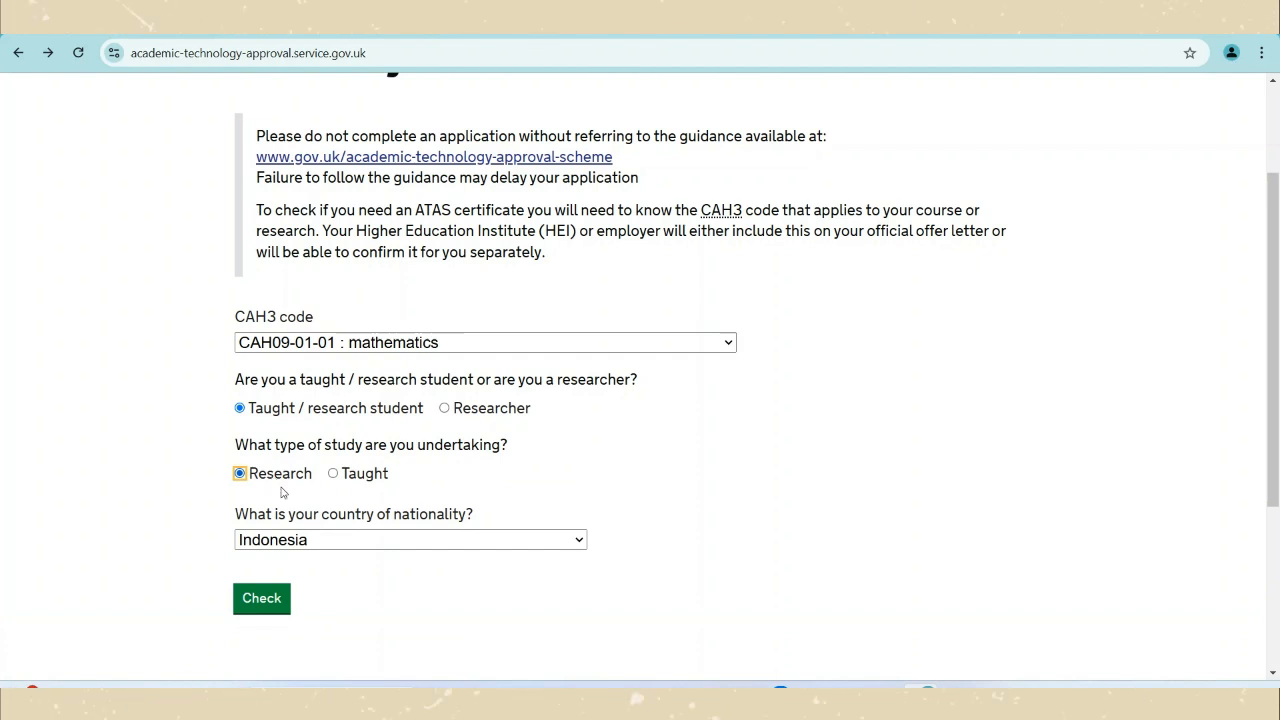
pyautogui.click(265, 600)
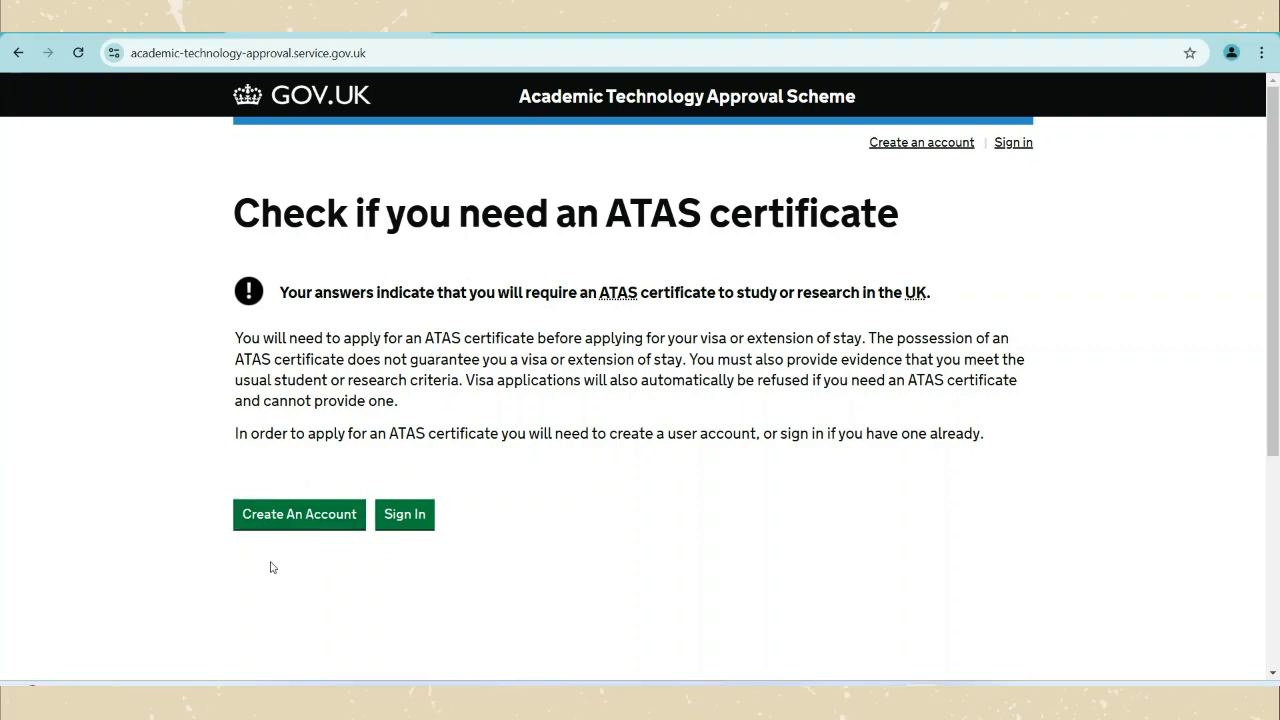
# Create a new account by entering an e-mail address, a password and its confirmation.
pyautogui.click(322, 510)
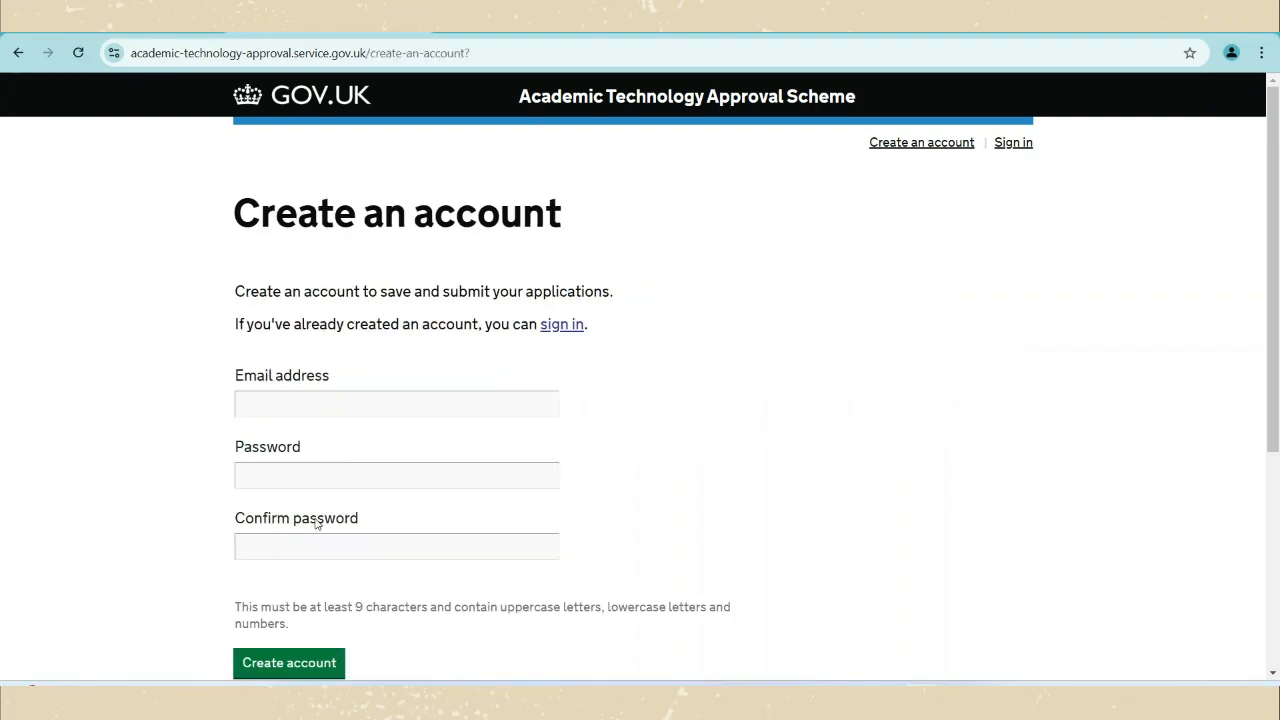
pyautogui.click(306, 404)
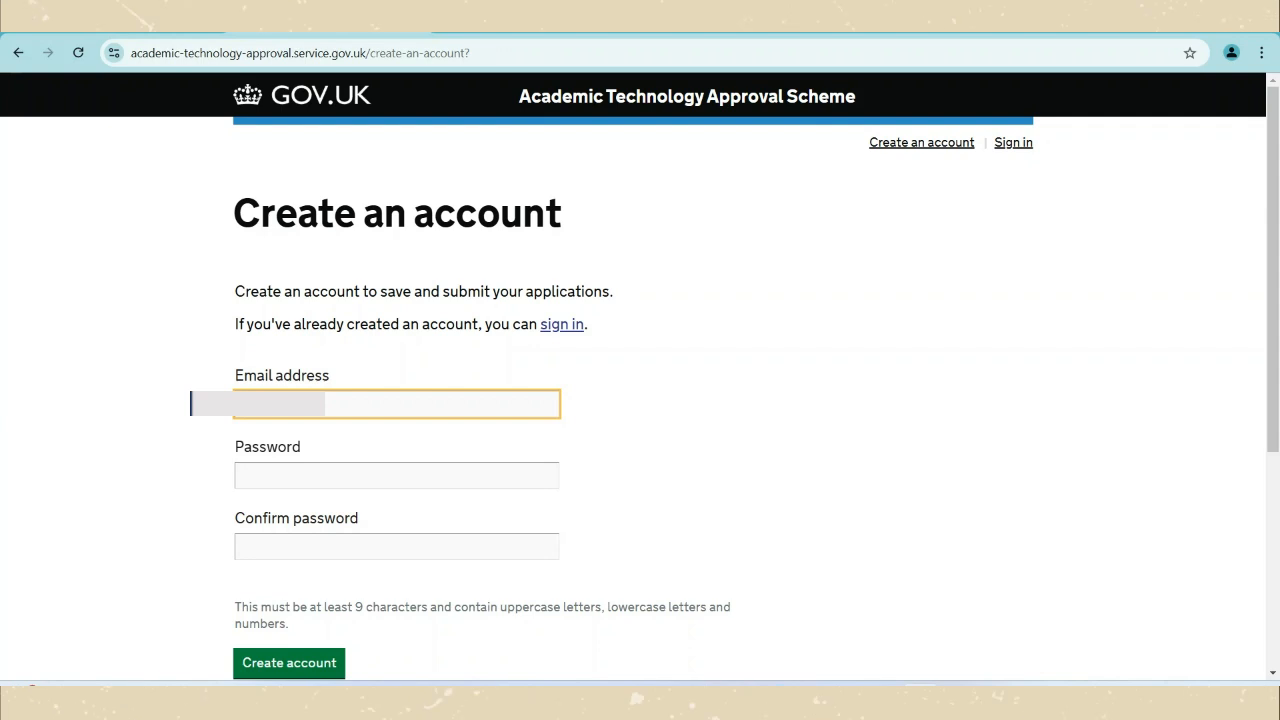
pyautogui.write('gmail.com')
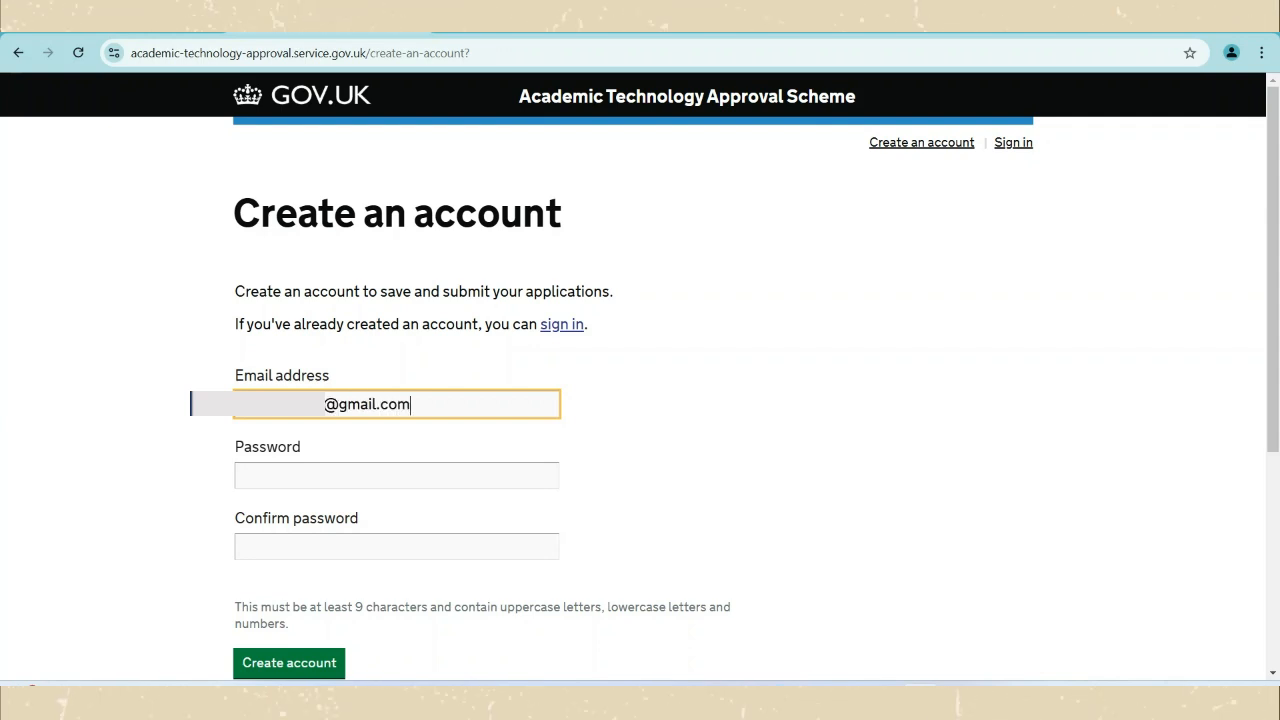
pyautogui.click(332, 480)
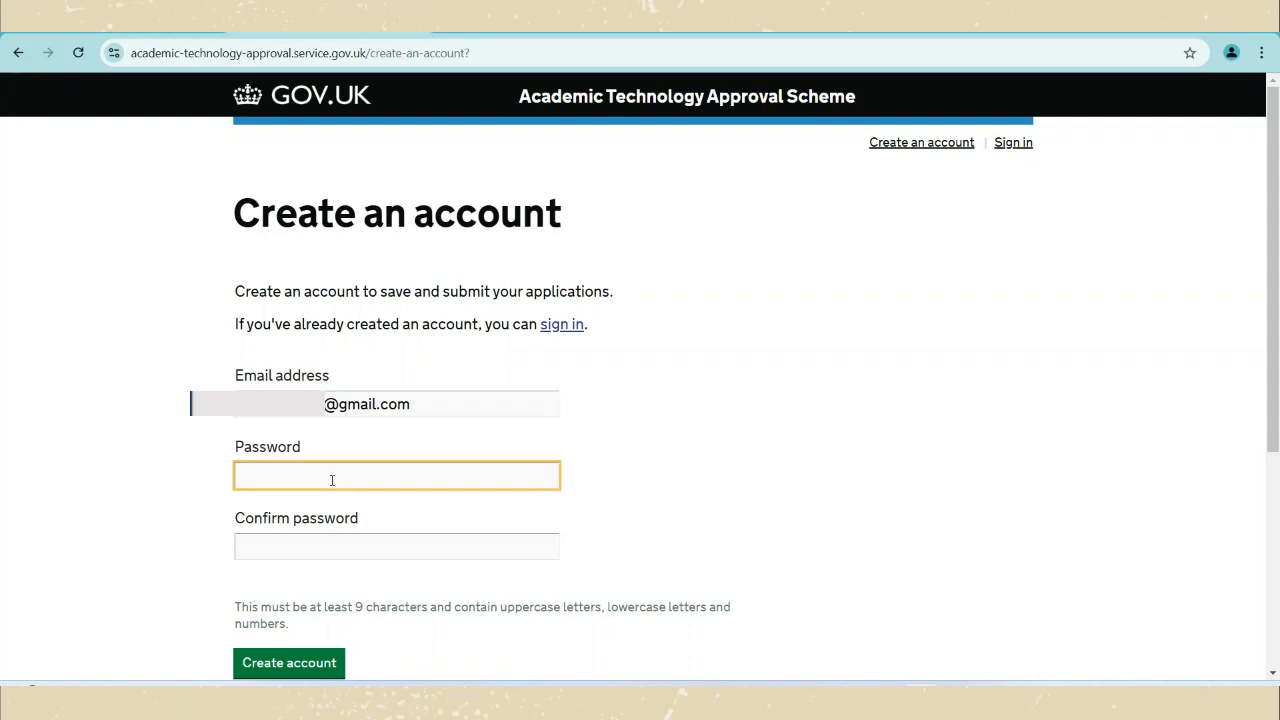
pyautogui.write('Password12345')
pyautogui.click(299, 556)
pyautogui.write('P')
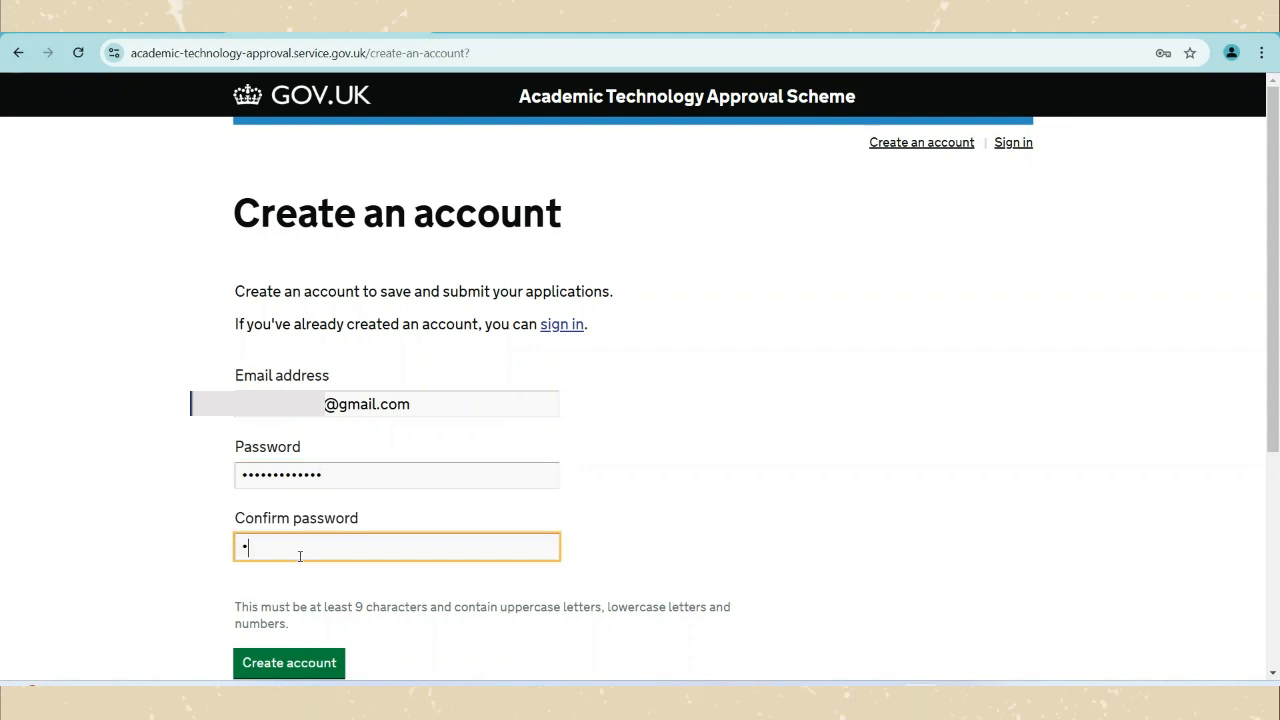
pyautogui.write('assword1')
pyautogui.click(271, 664)
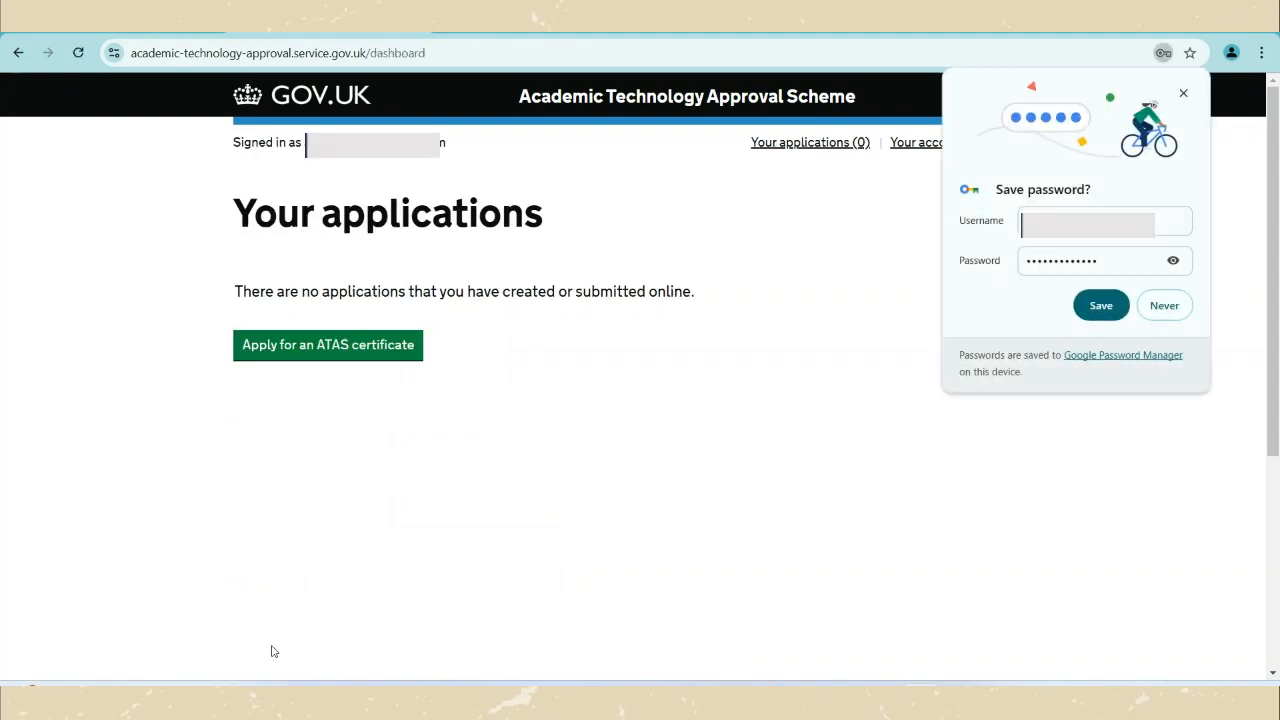
# Dismiss the save-password prompt and begin an application as a taught / research student doing Research.
pyautogui.click(1185, 95)
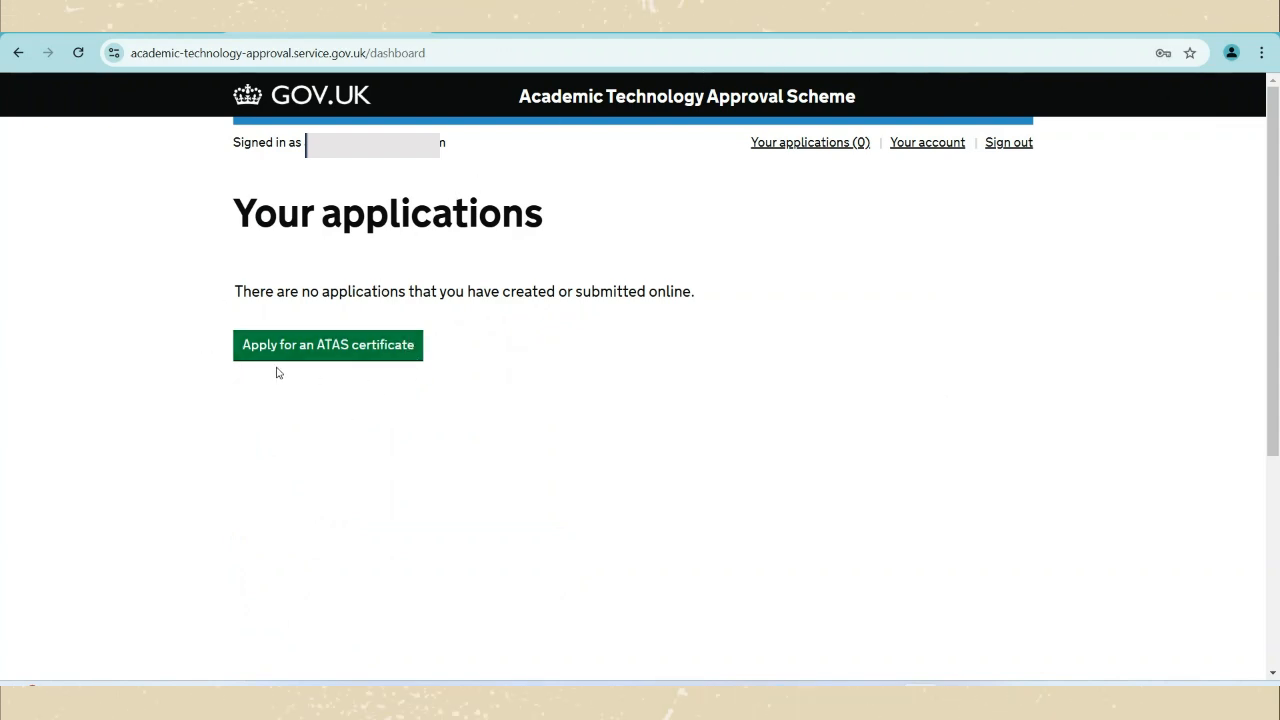
pyautogui.click(307, 357)
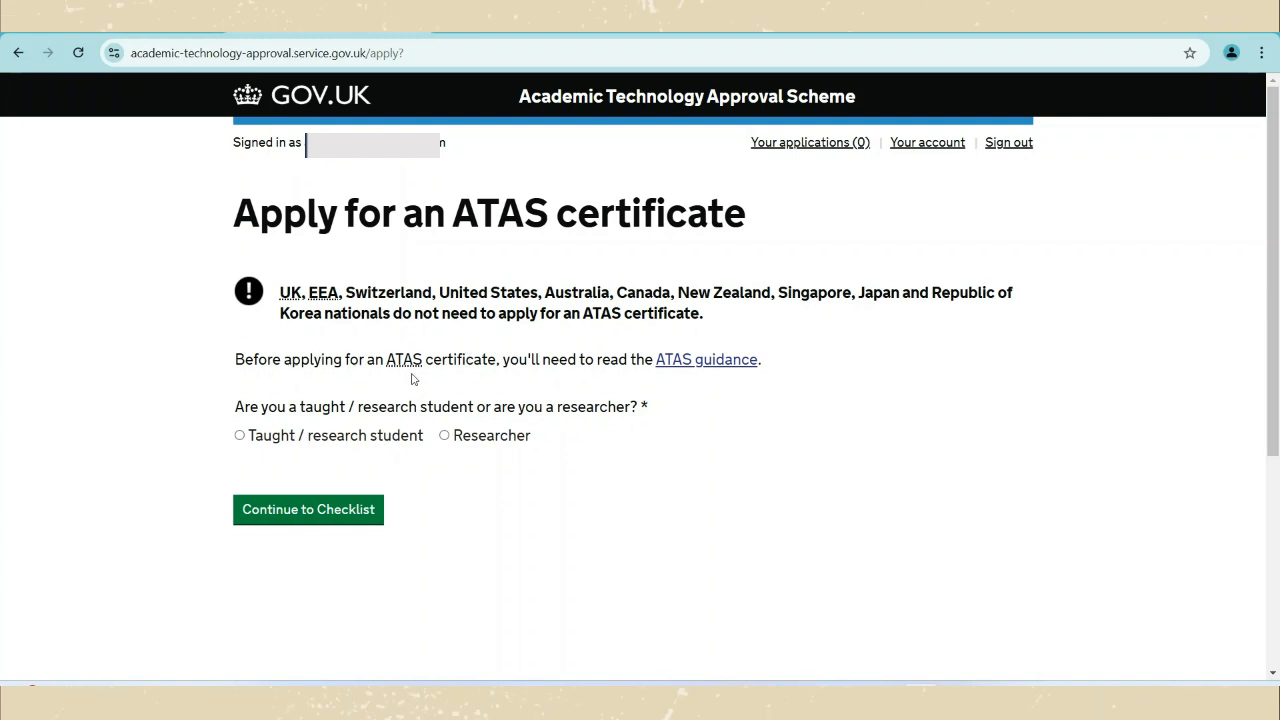
pyautogui.click(250, 437)
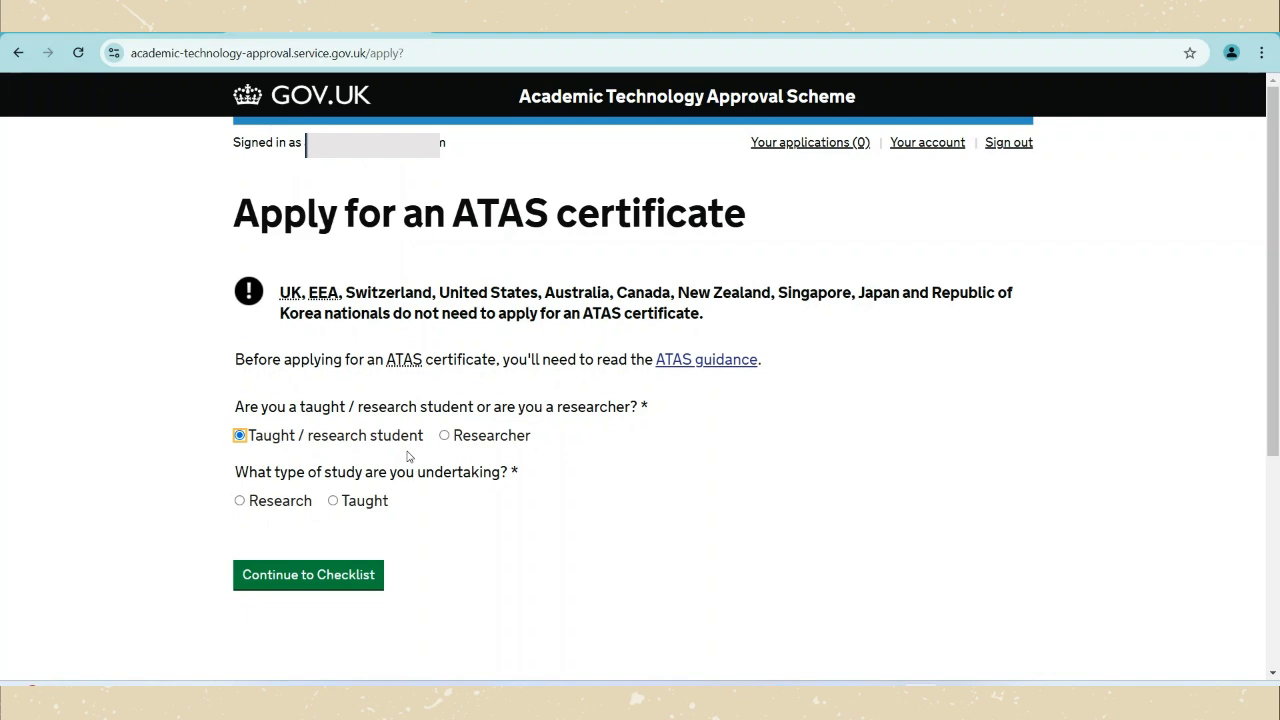
pyautogui.click(241, 500)
pyautogui.scroll(-1, 537, 512)
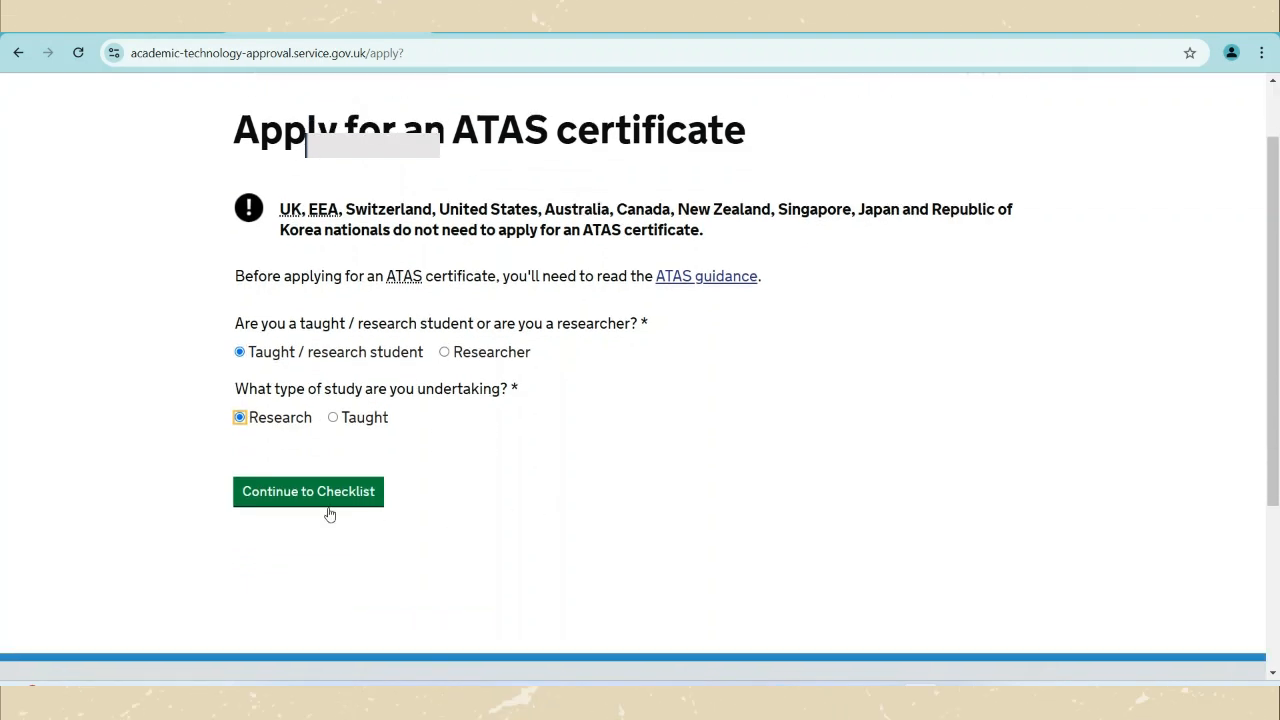
pyautogui.click(325, 495)
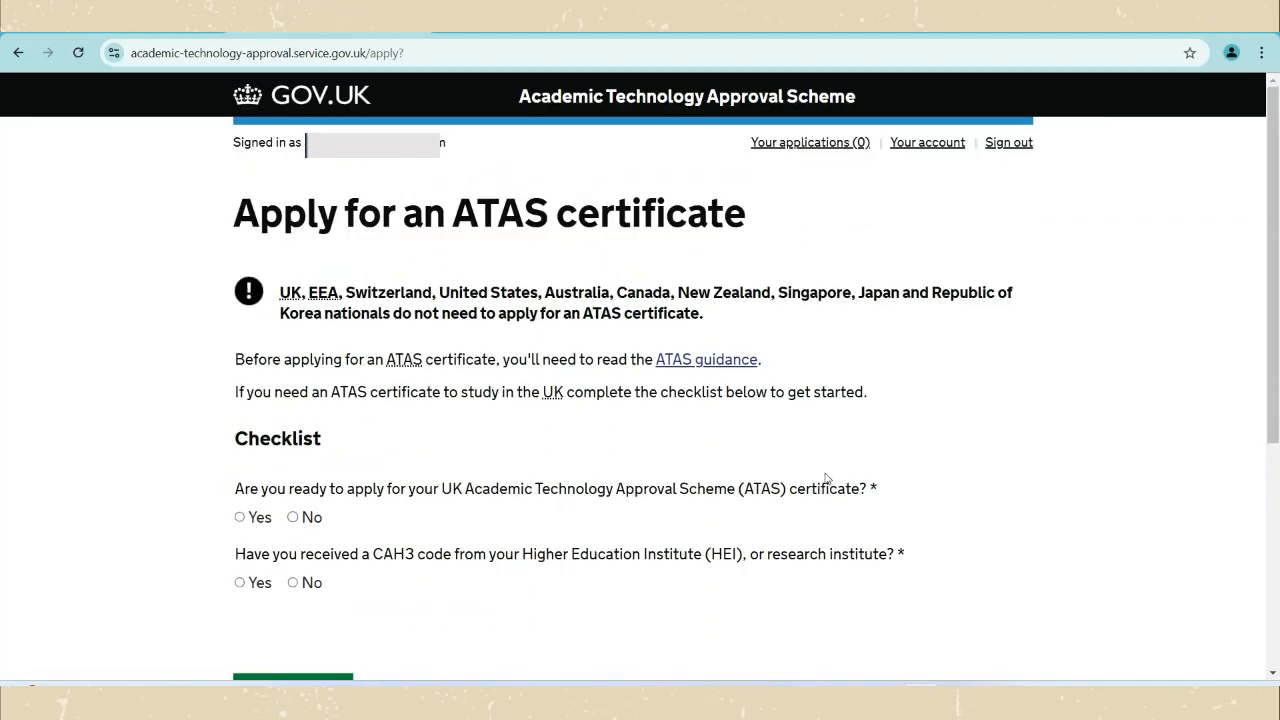
# Confirm readiness to apply and having a CAH3 code, then start the application.
pyautogui.click(255, 518)
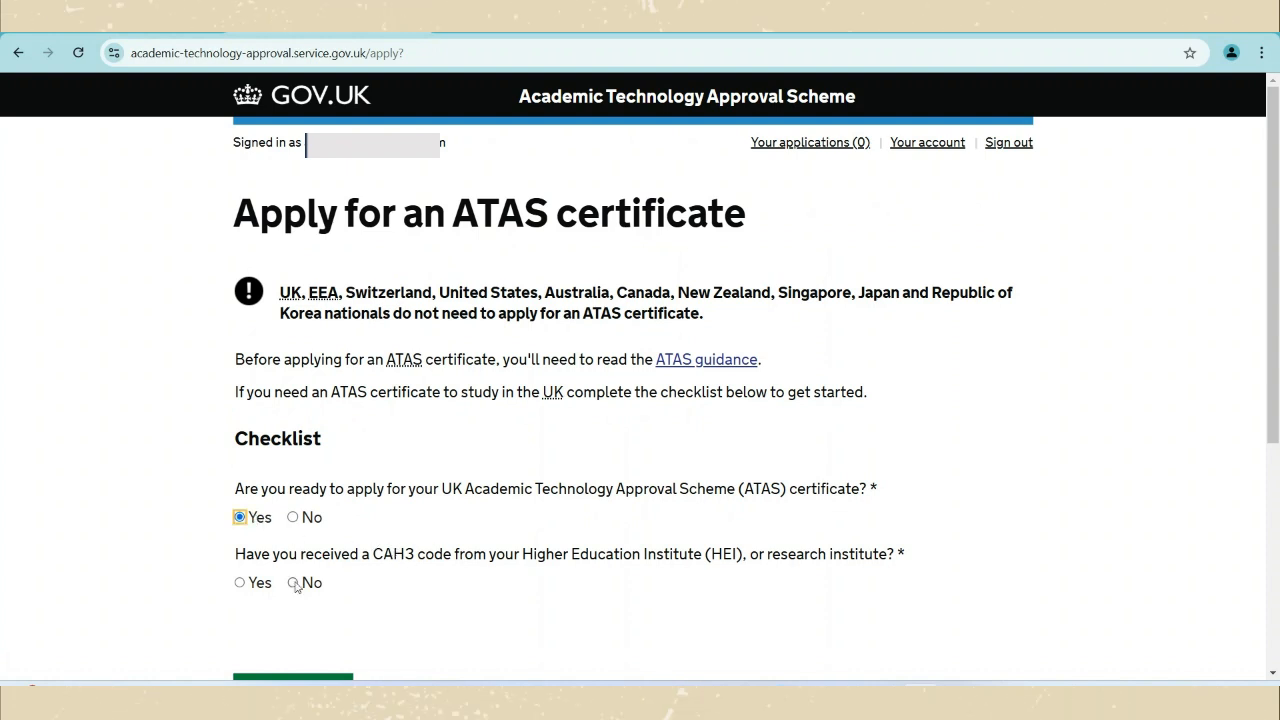
pyautogui.click(240, 583)
pyautogui.scroll(-1, 371, 583)
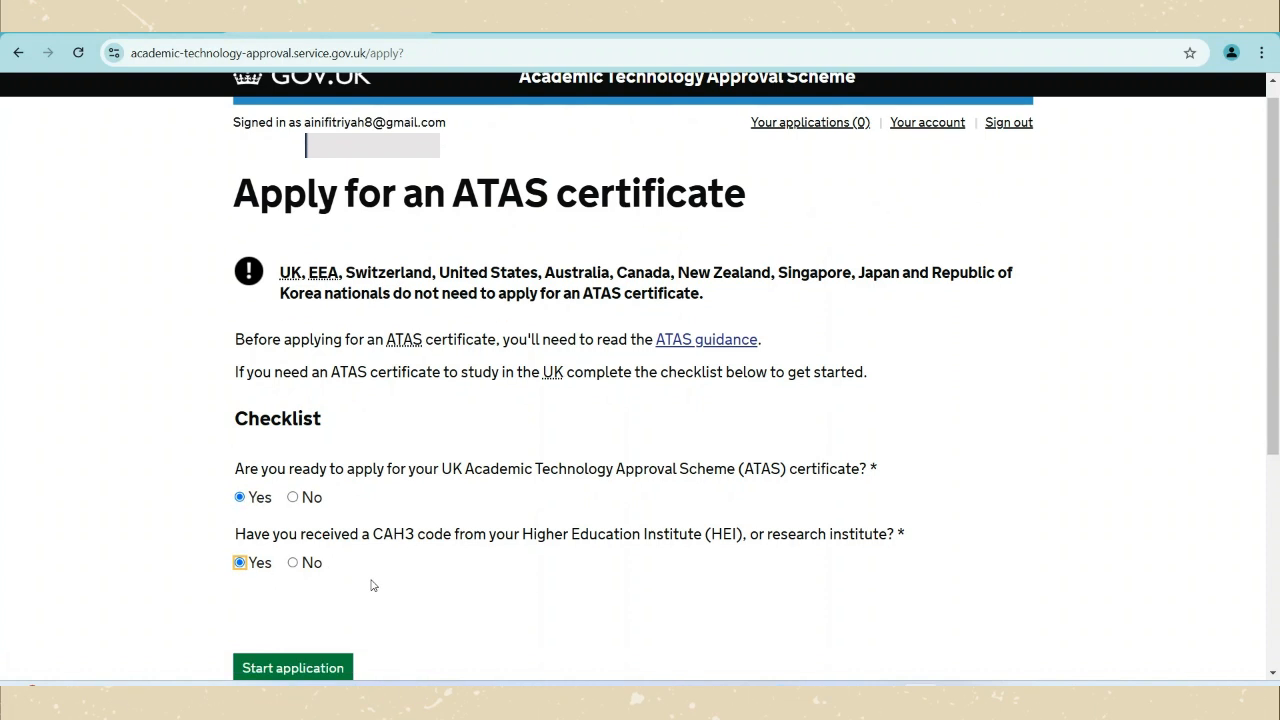
pyautogui.click(315, 604)
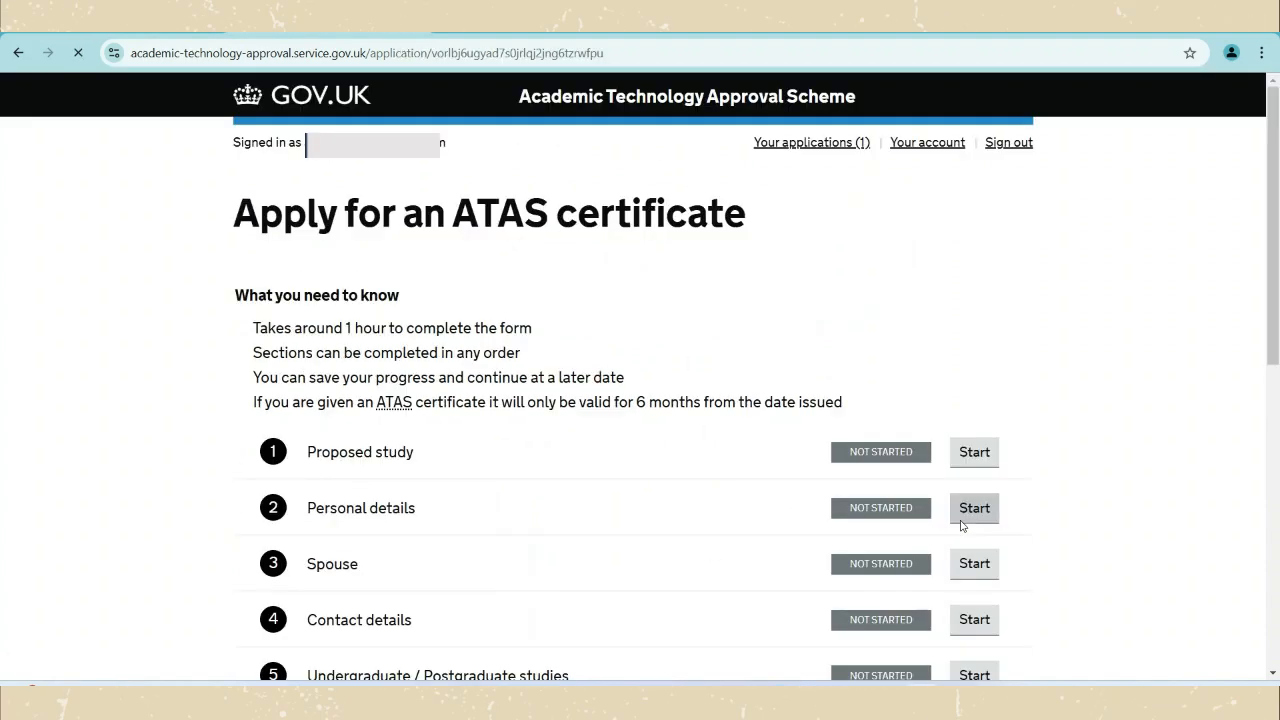
pyautogui.scroll(-1, 889, 329)
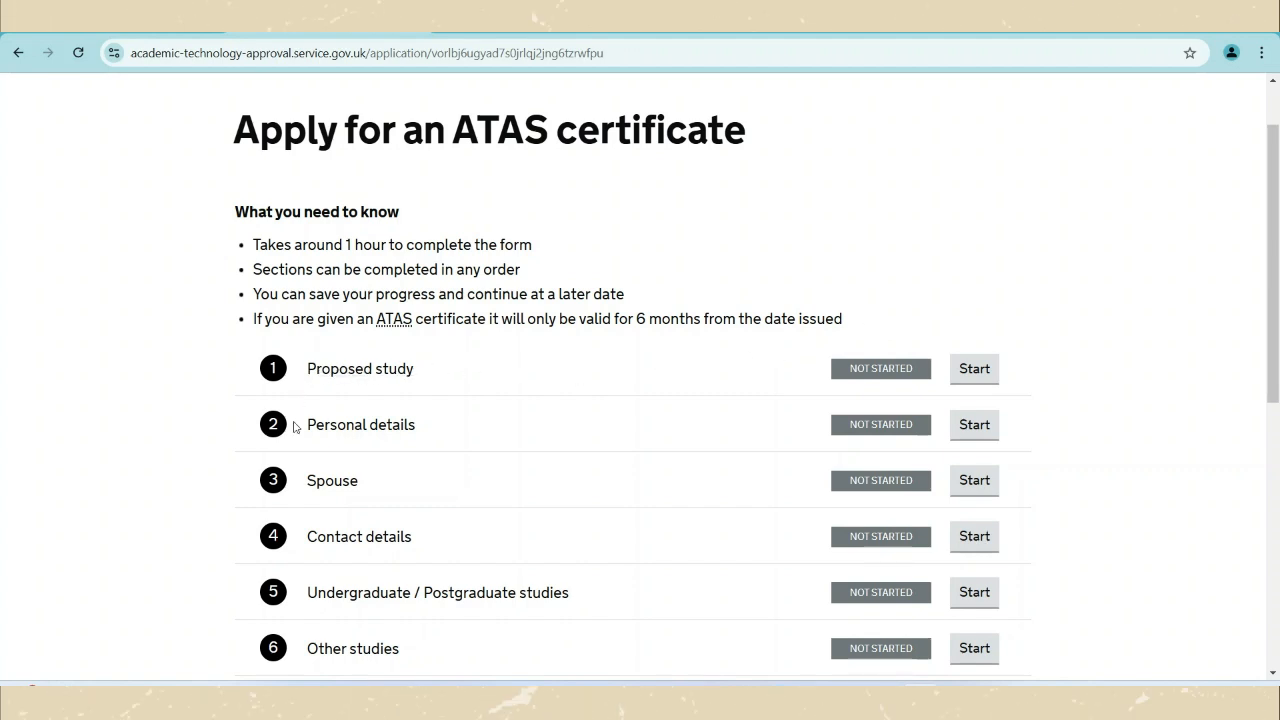
pyautogui.scroll(-2, 294, 500)
pyautogui.scroll(-2, 293, 505)
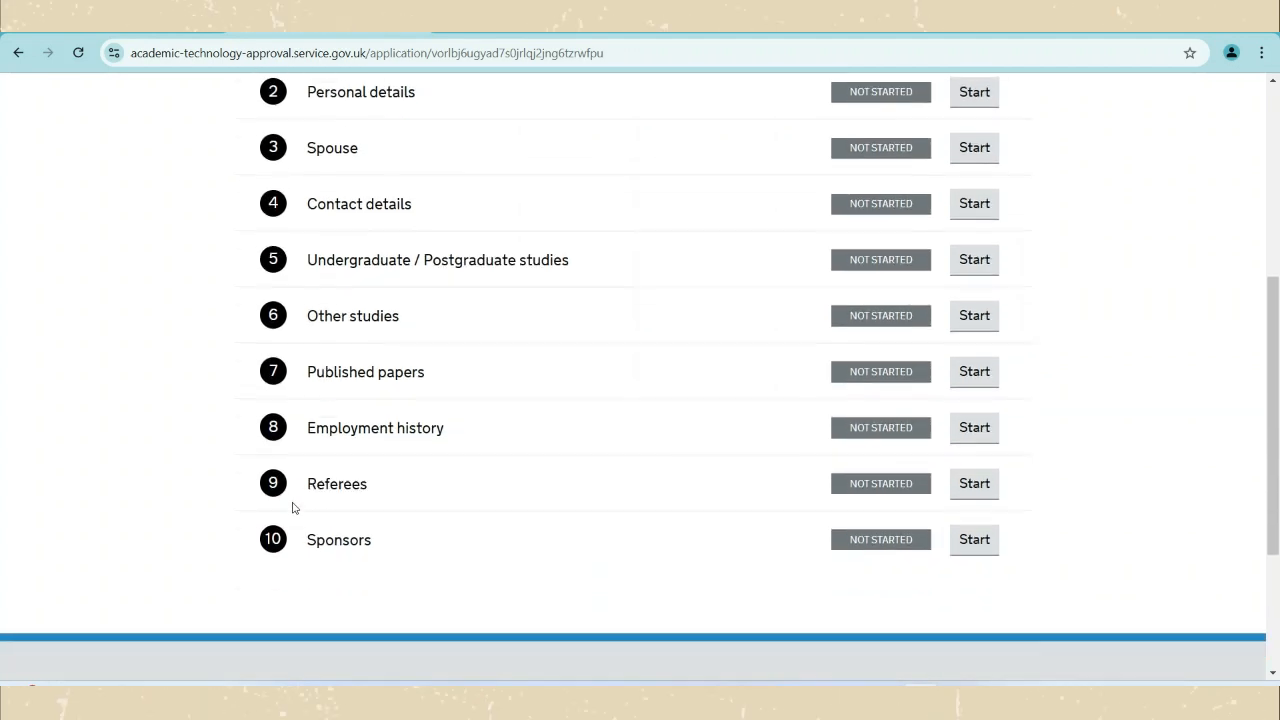
pyautogui.scroll(3, 640, 591)
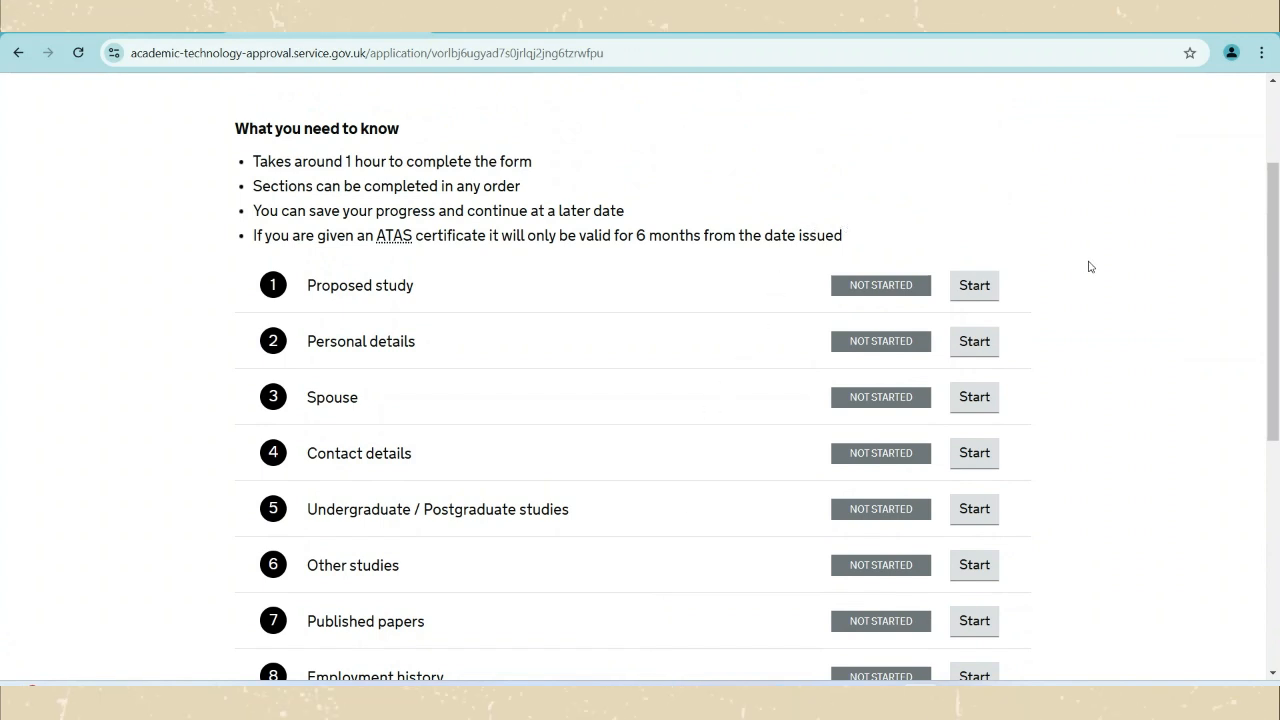
# Open the Proposed study section and choose University of Birmingham as the institution.
pyautogui.click(974, 286)
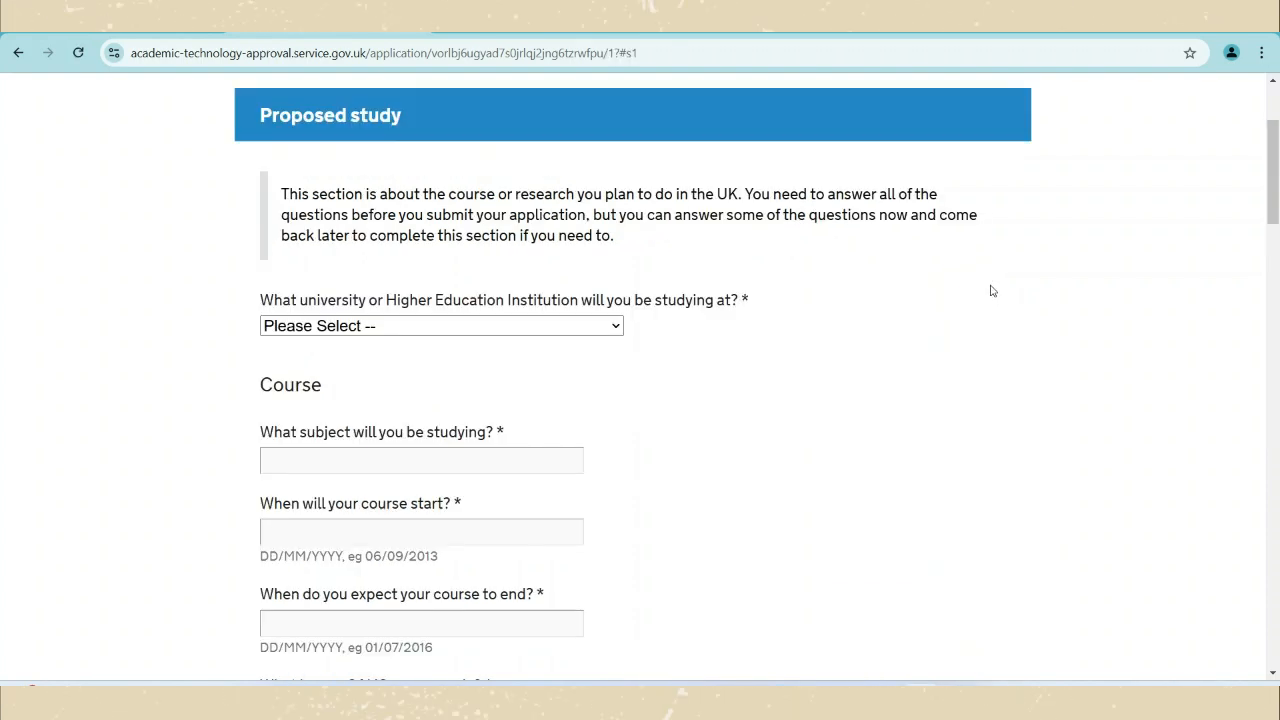
pyautogui.click(578, 327)
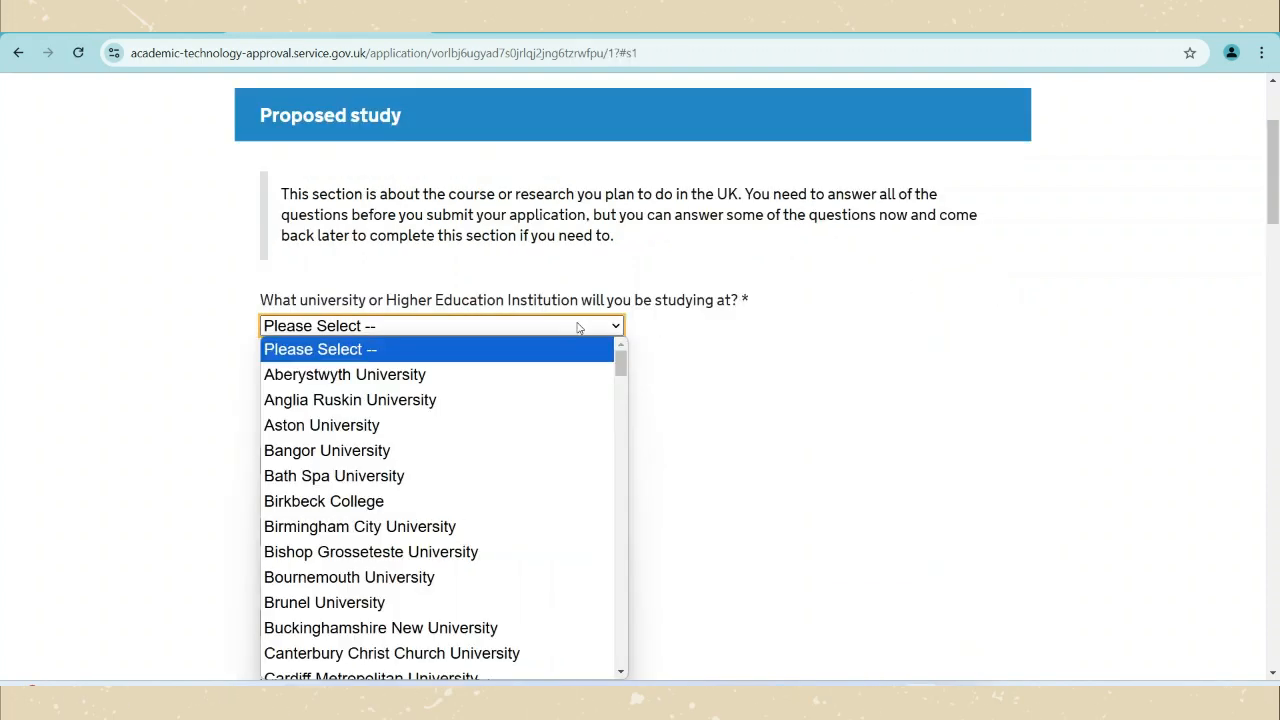
pyautogui.press('u')
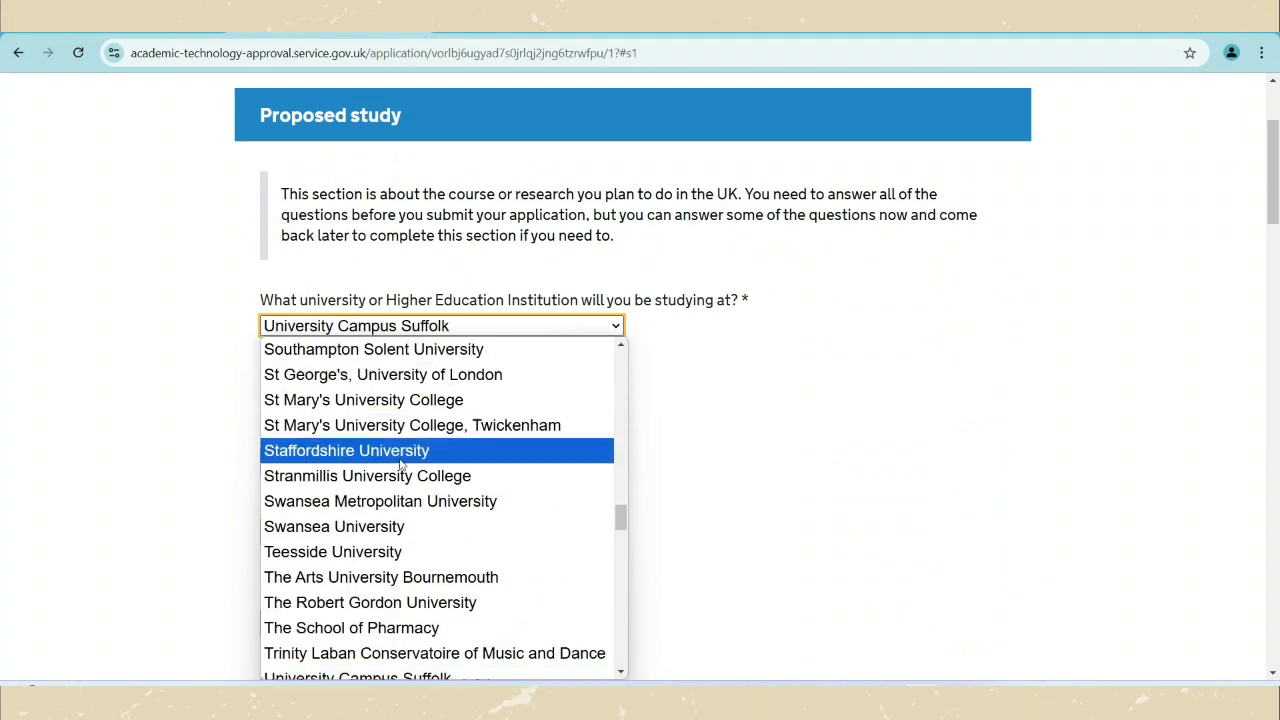
pyautogui.scroll(10, 400, 463)
pyautogui.scroll(8, 413, 478)
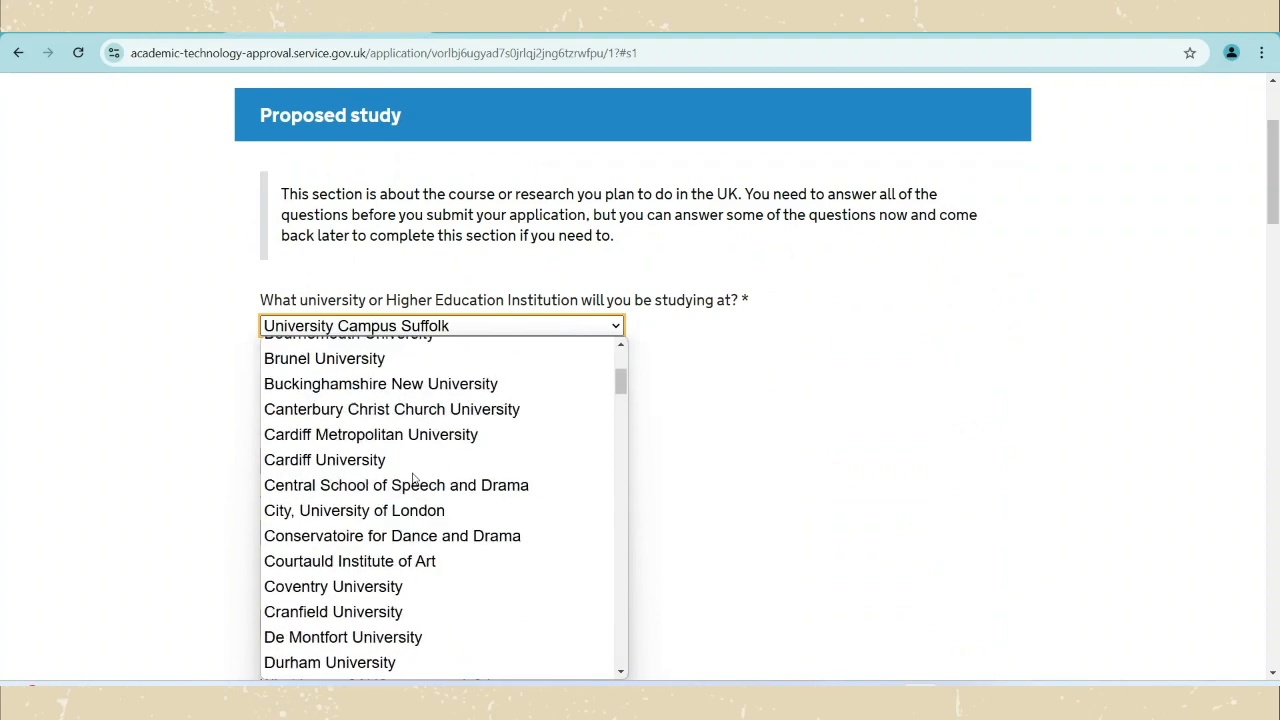
pyautogui.scroll(-20, 413, 478)
pyautogui.scroll(13, 413, 478)
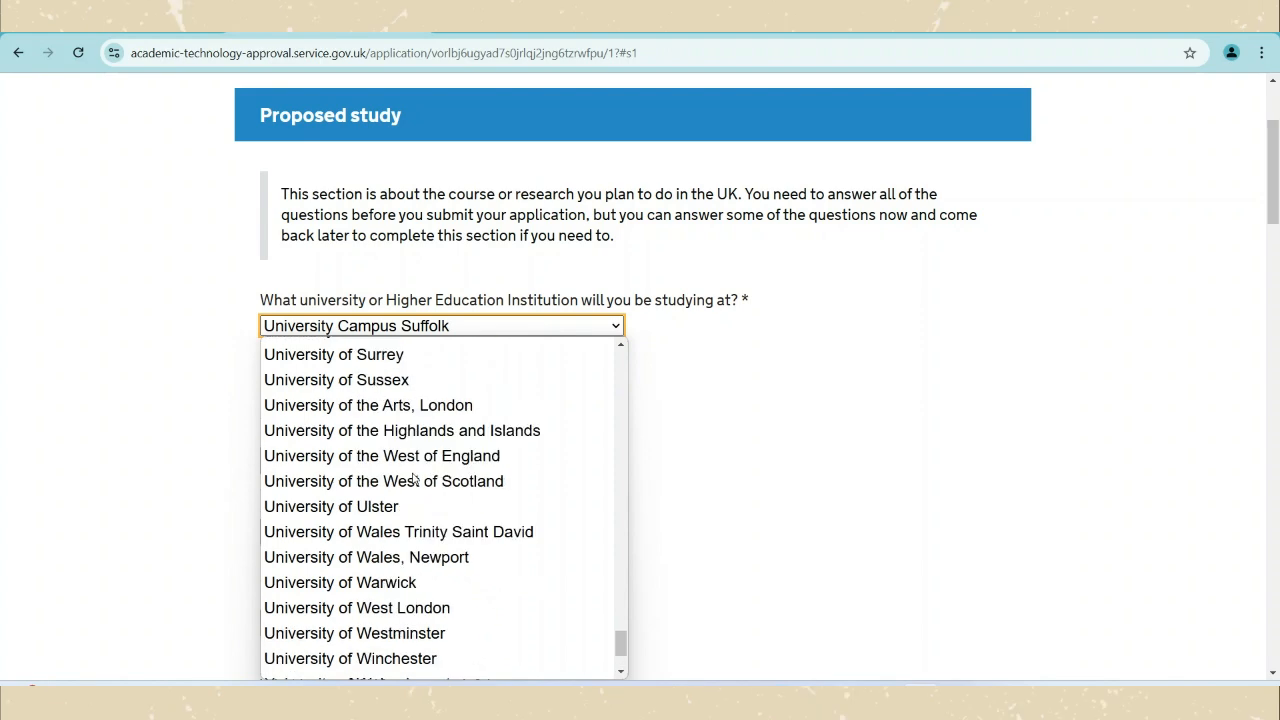
pyautogui.scroll(2, 413, 478)
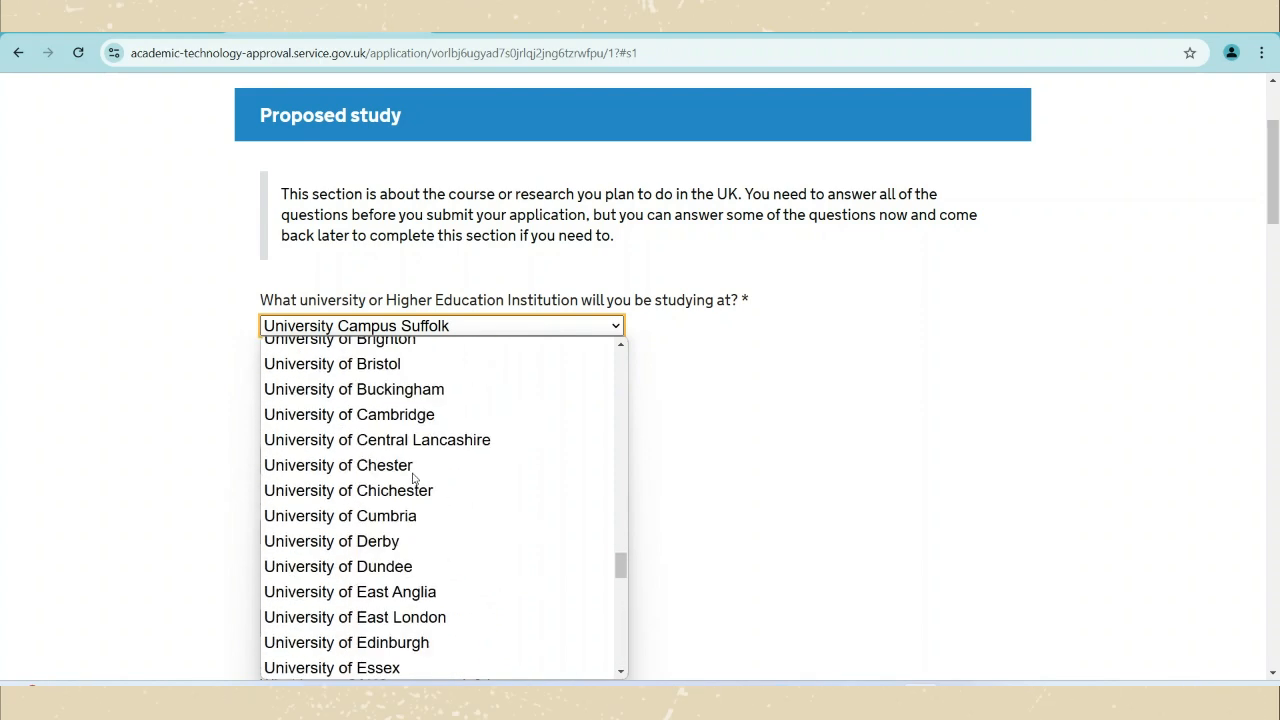
pyautogui.scroll(2, 418, 440)
pyautogui.click(395, 430)
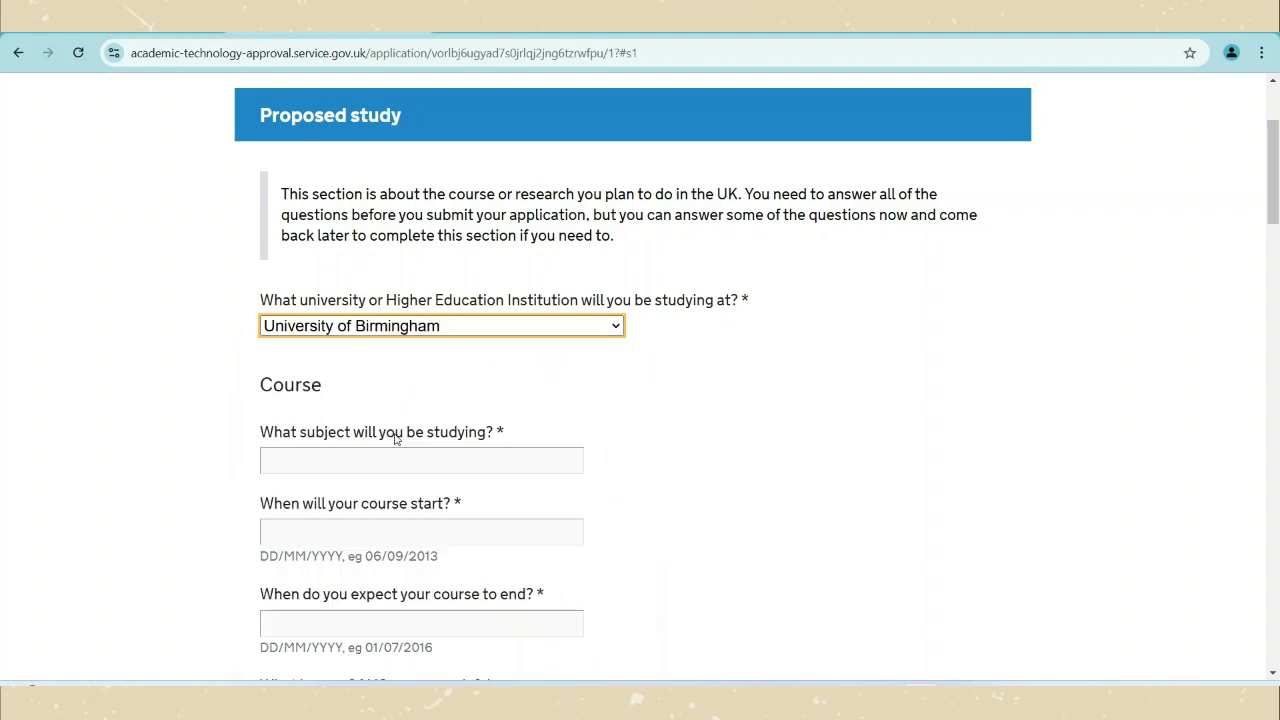
pyautogui.click(371, 458)
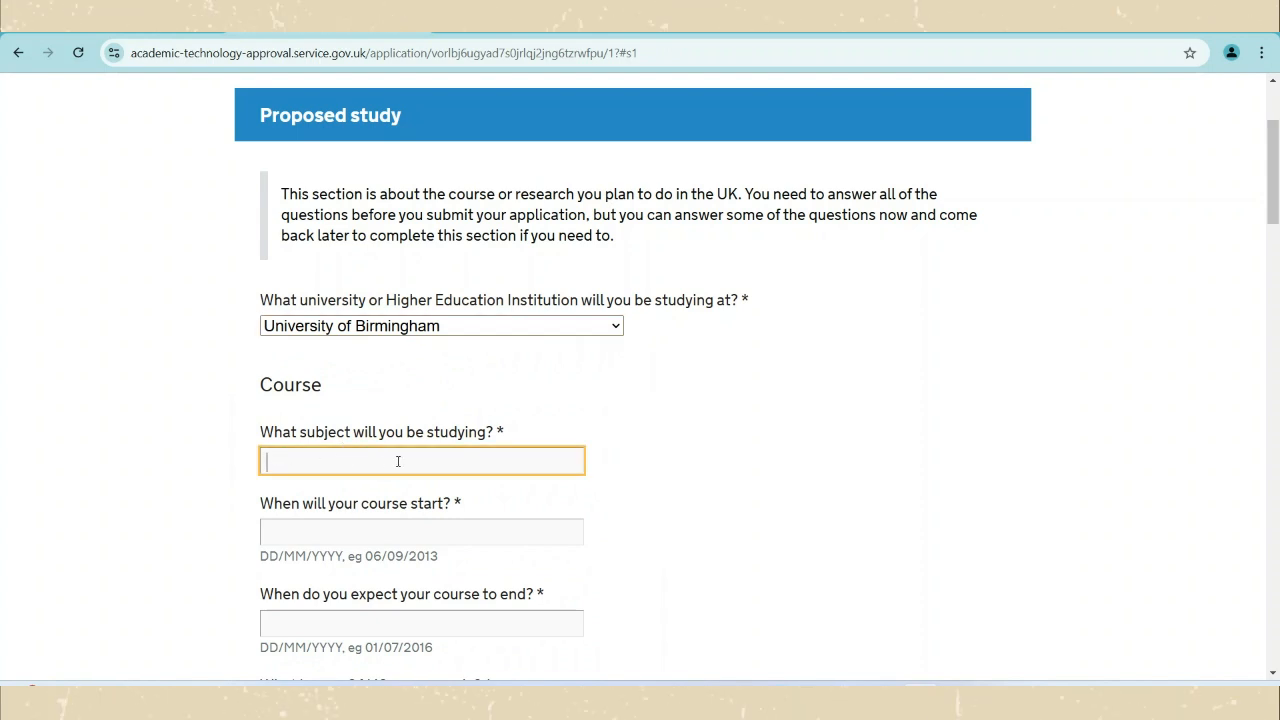
# Enter 'Applied Mathematics' as the subject of study.
pyautogui.write('Mathemat')
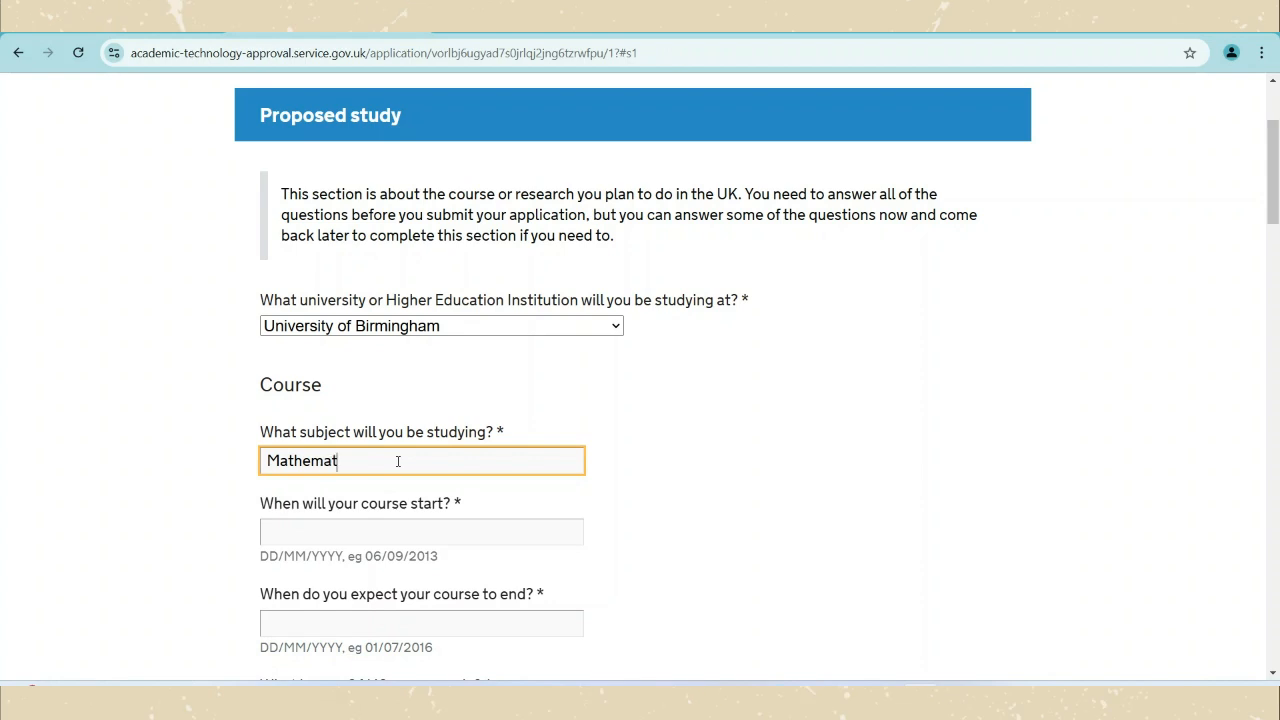
pyautogui.write('ic')
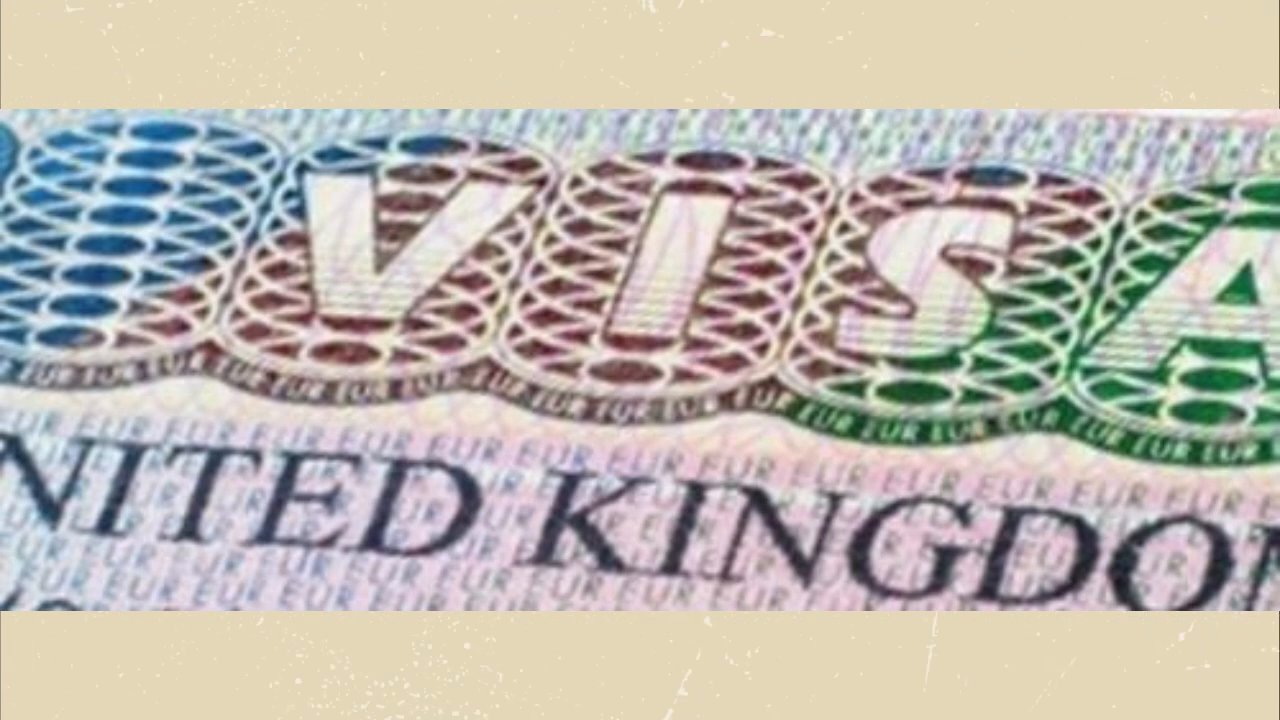
pyautogui.write('Ap')
pyautogui.write('plied Mathematics')
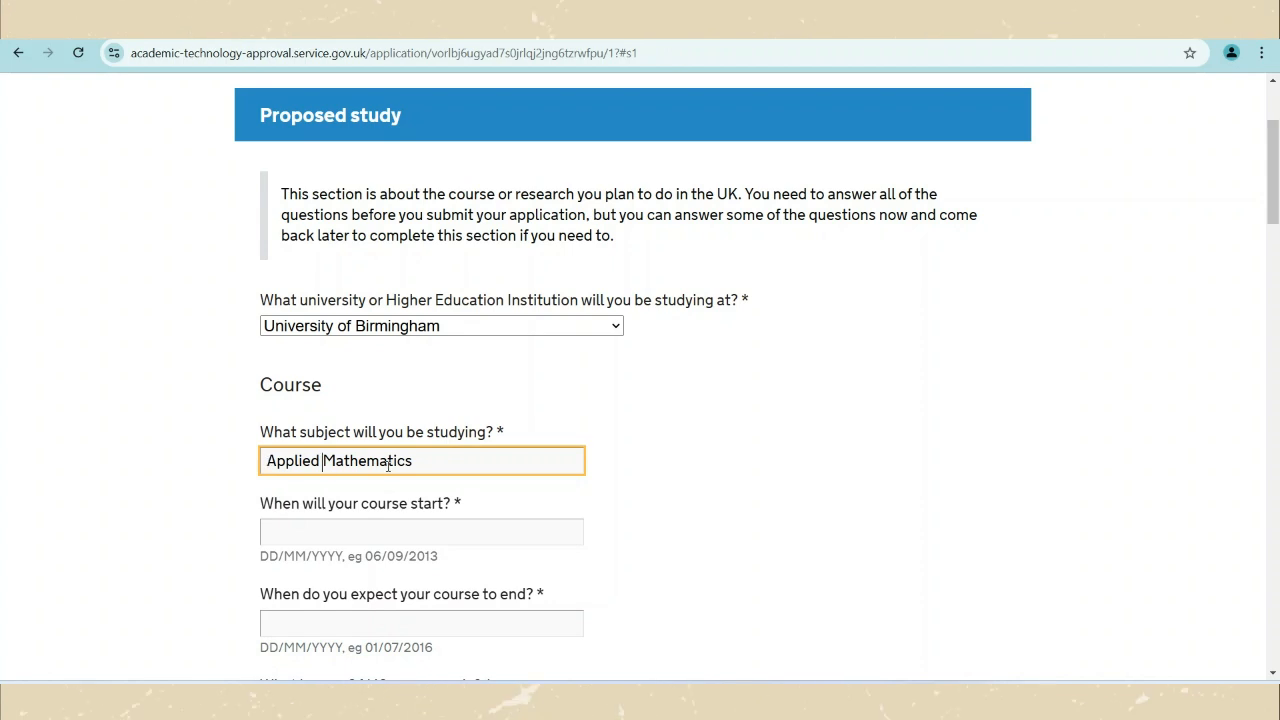
pyautogui.click(438, 465)
# Set the course start date to 29/09/2025 using the date picker.
pyautogui.click(412, 540)
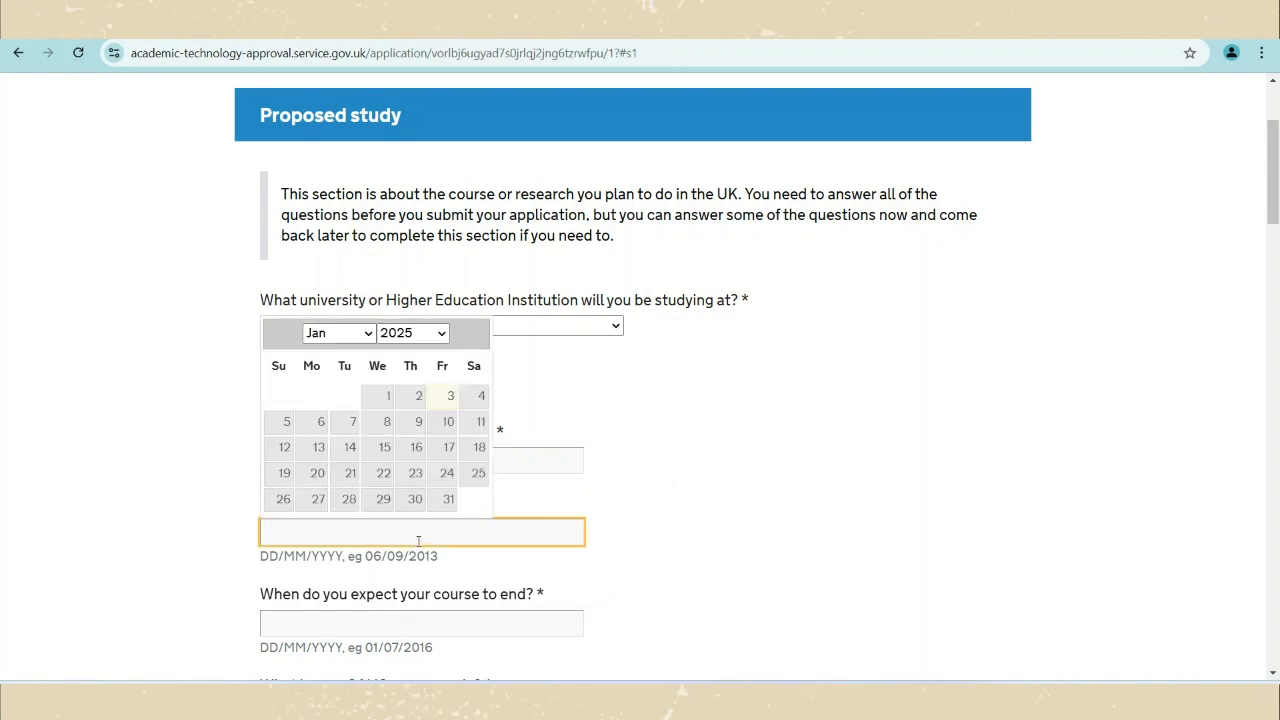
pyautogui.click(368, 334)
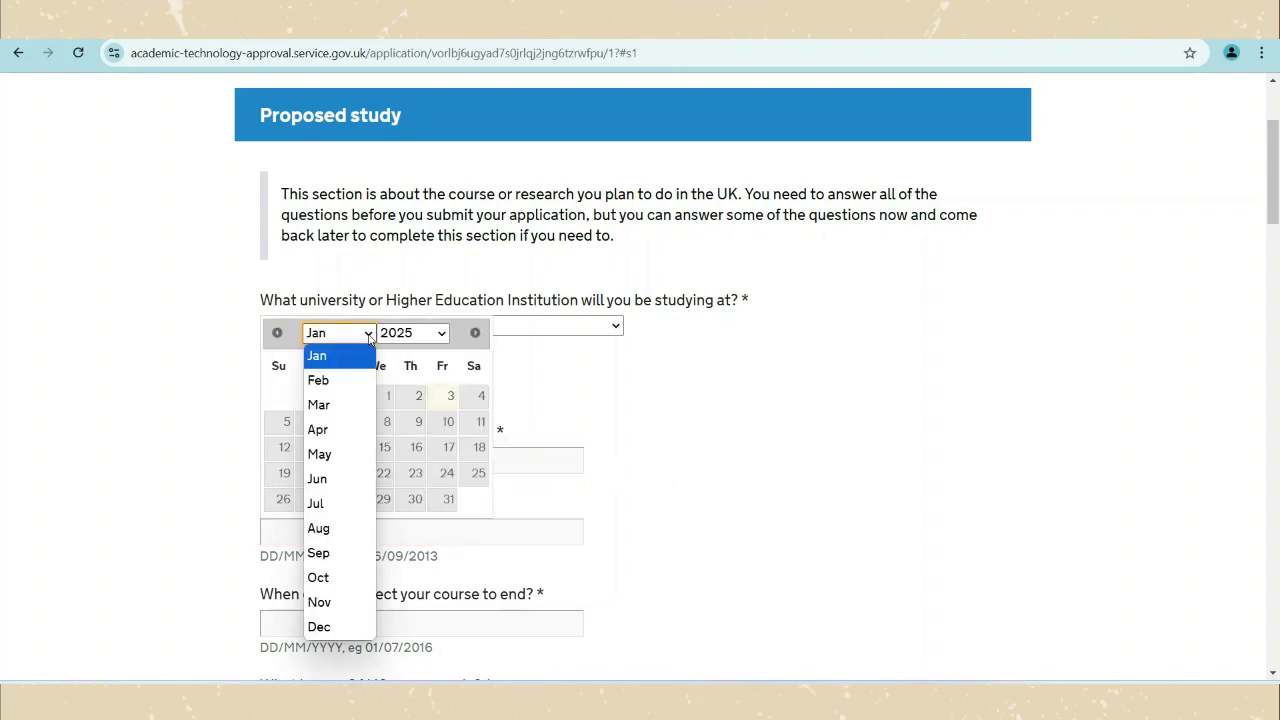
pyautogui.click(336, 553)
pyautogui.click(322, 500)
pyautogui.scroll(-2, 560, 510)
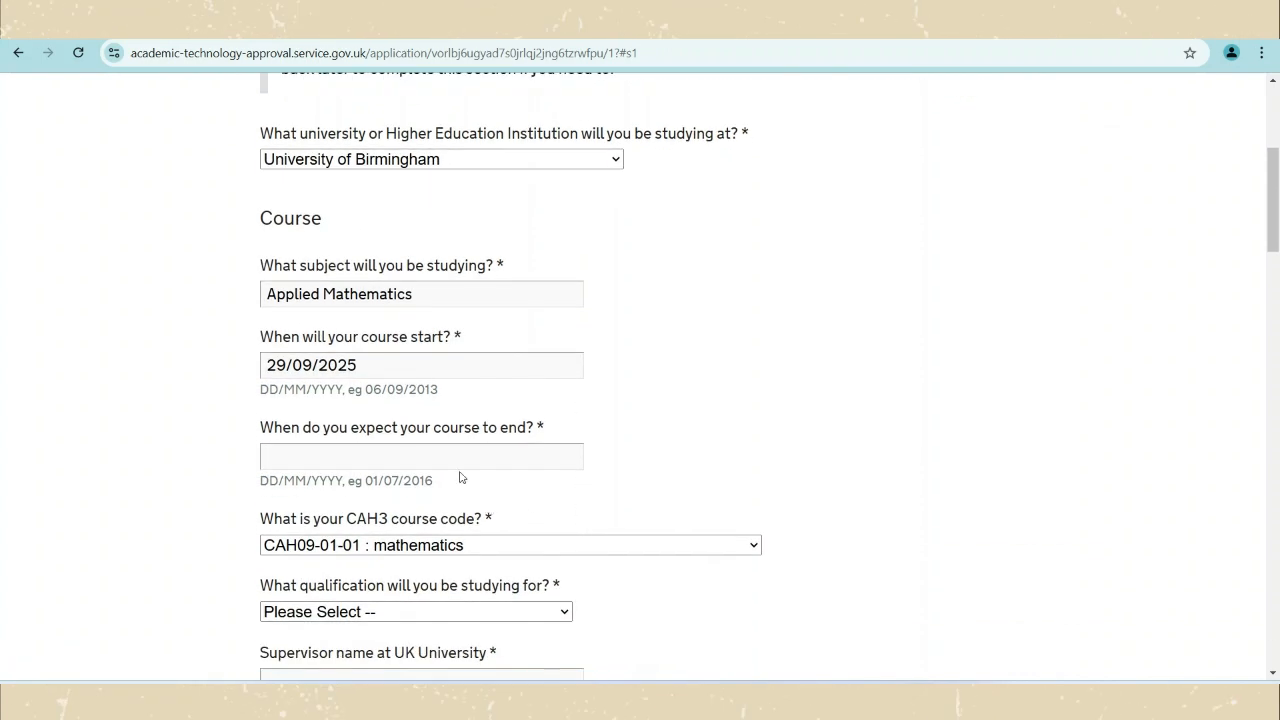
# Set the expected course end date to 29/09/2029 using the date picker.
pyautogui.click(431, 452)
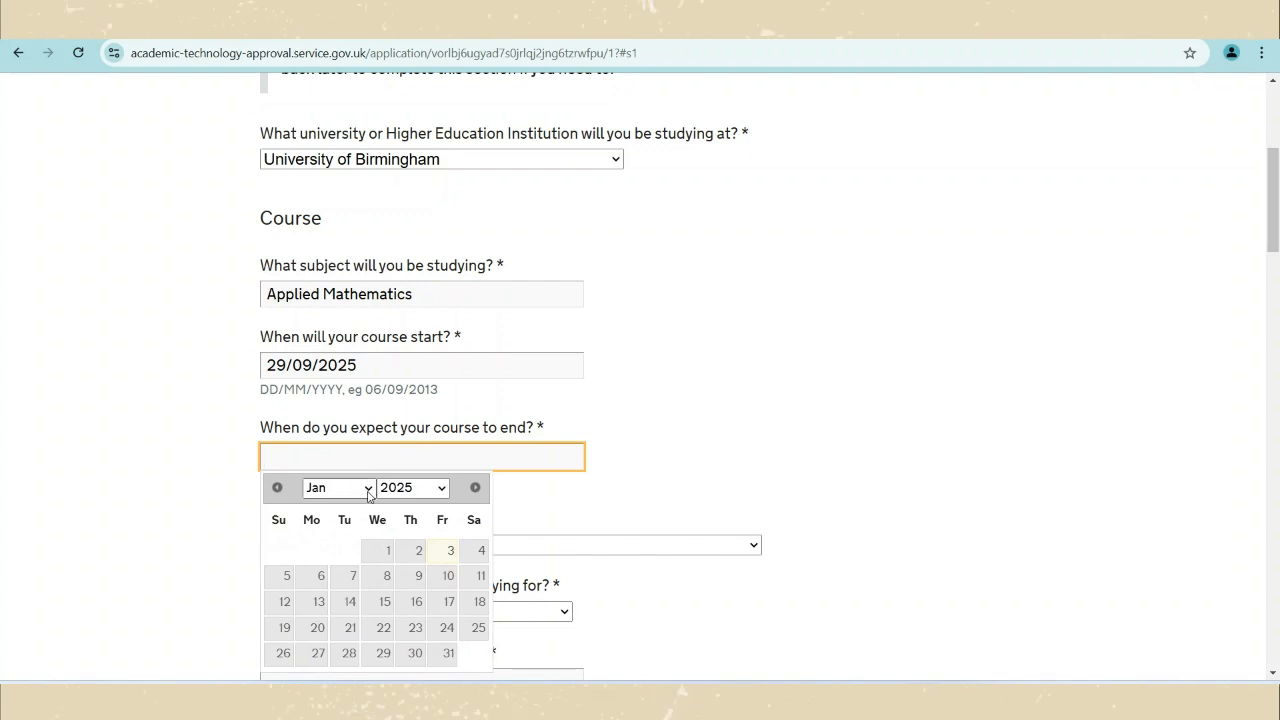
pyautogui.click(367, 494)
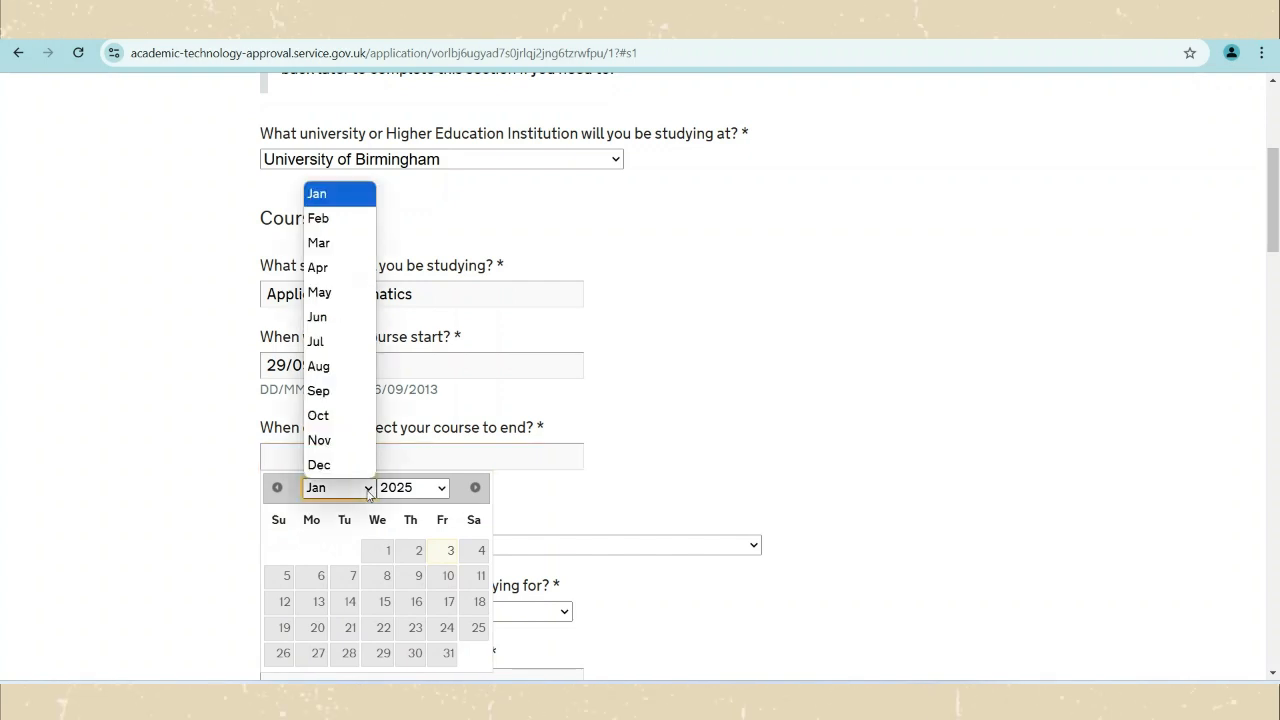
pyautogui.click(345, 392)
pyautogui.click(316, 653)
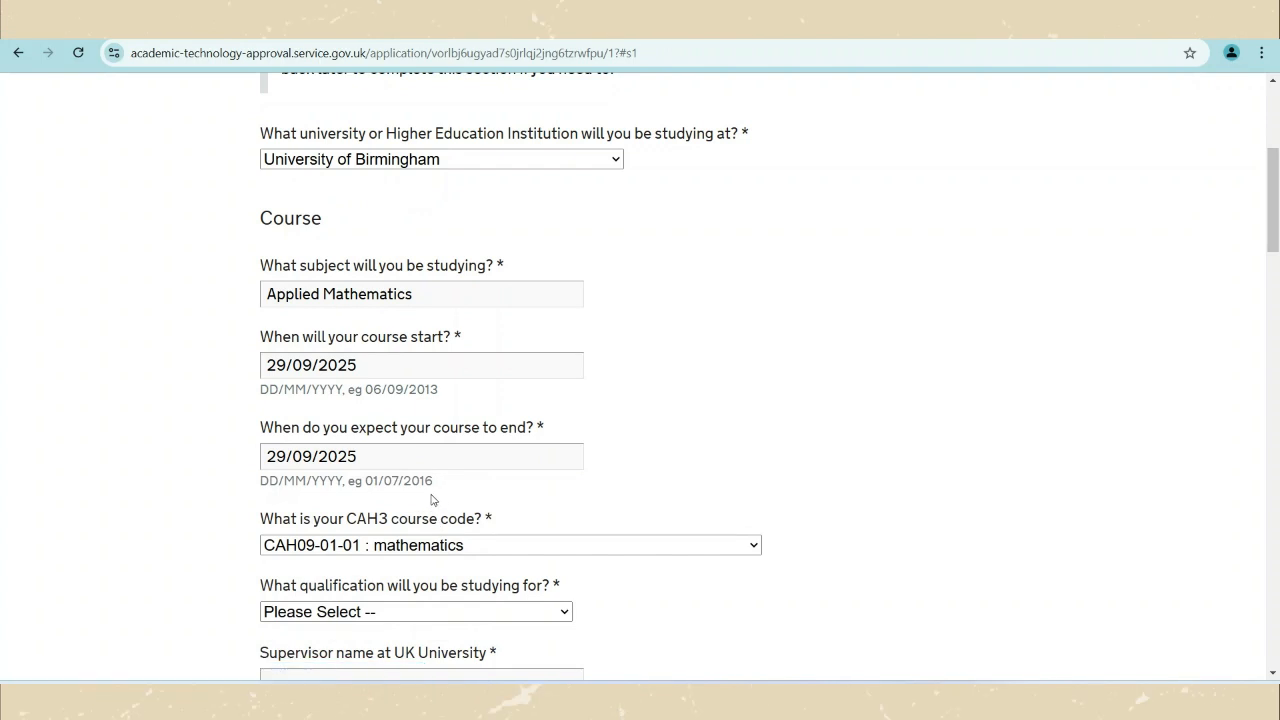
pyautogui.click(377, 451)
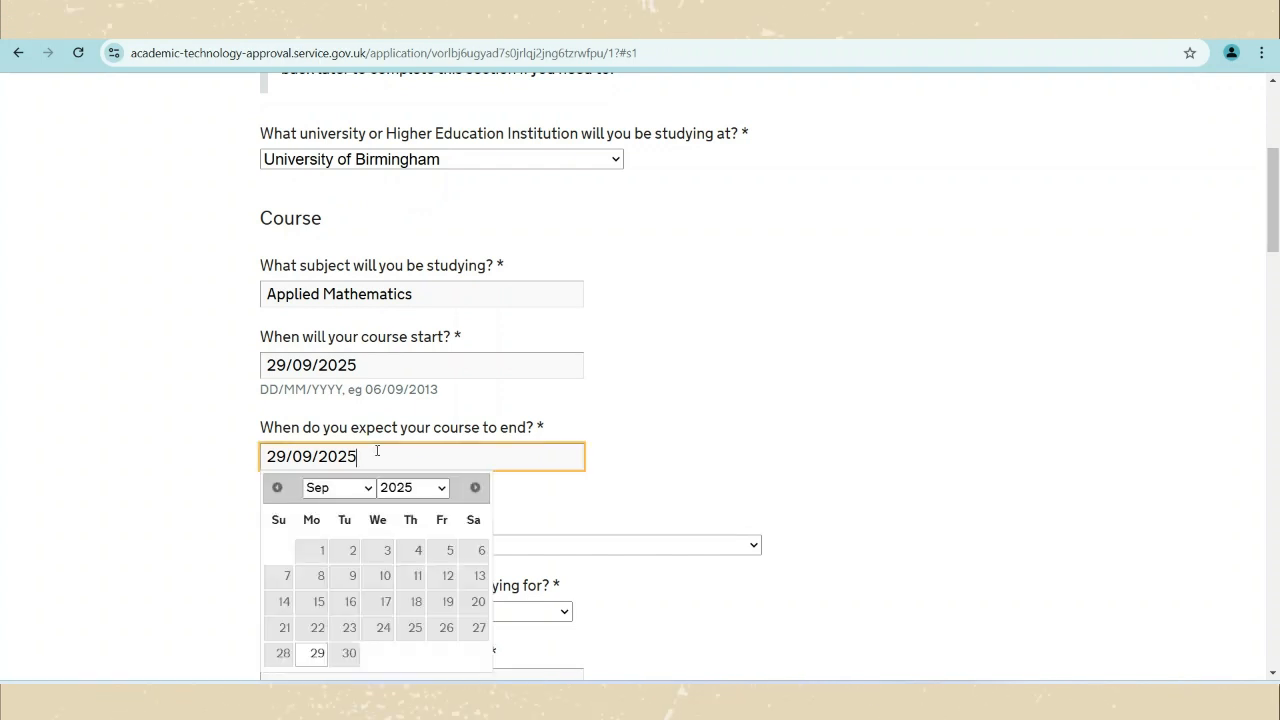
pyautogui.click(409, 496)
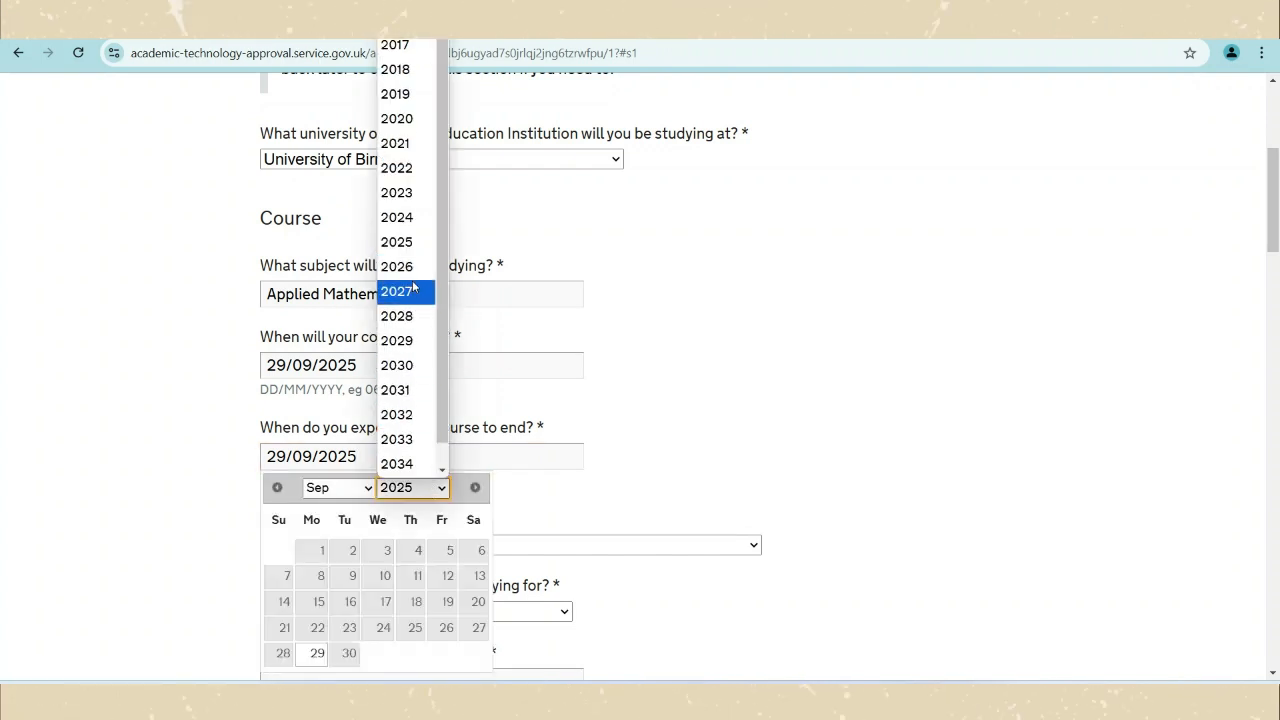
pyautogui.click(397, 340)
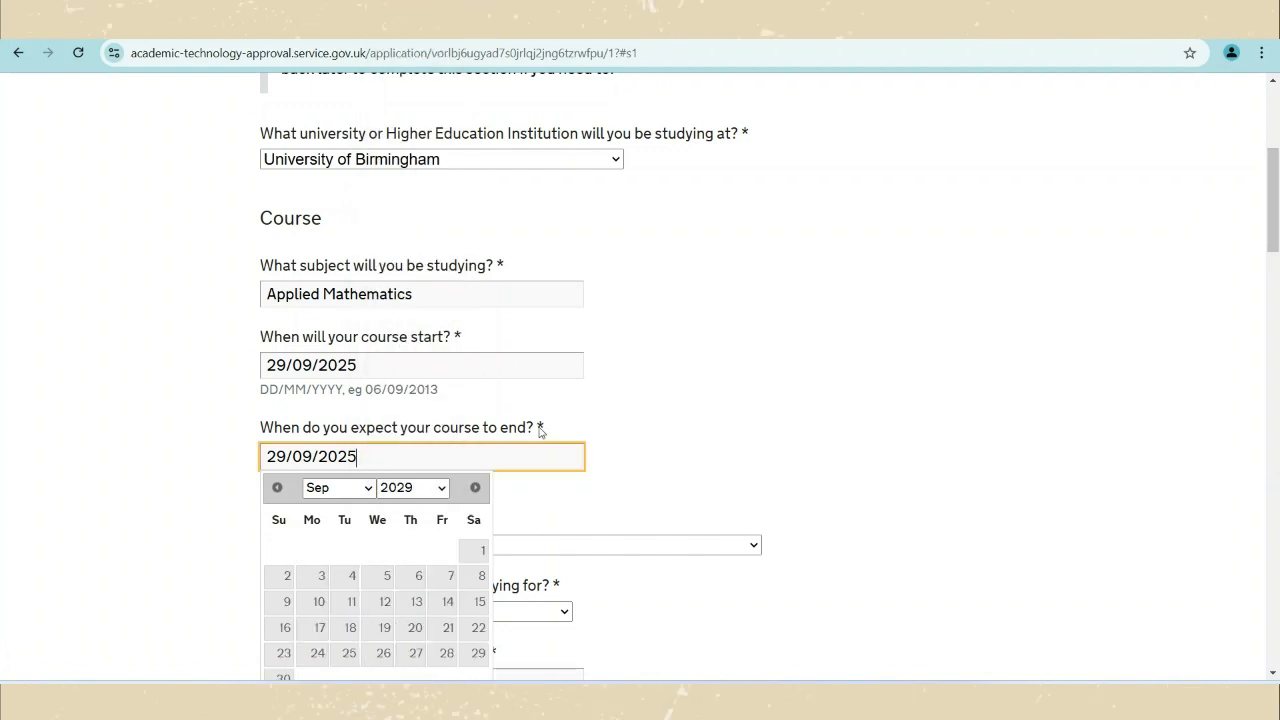
pyautogui.scroll(-2, 437, 515)
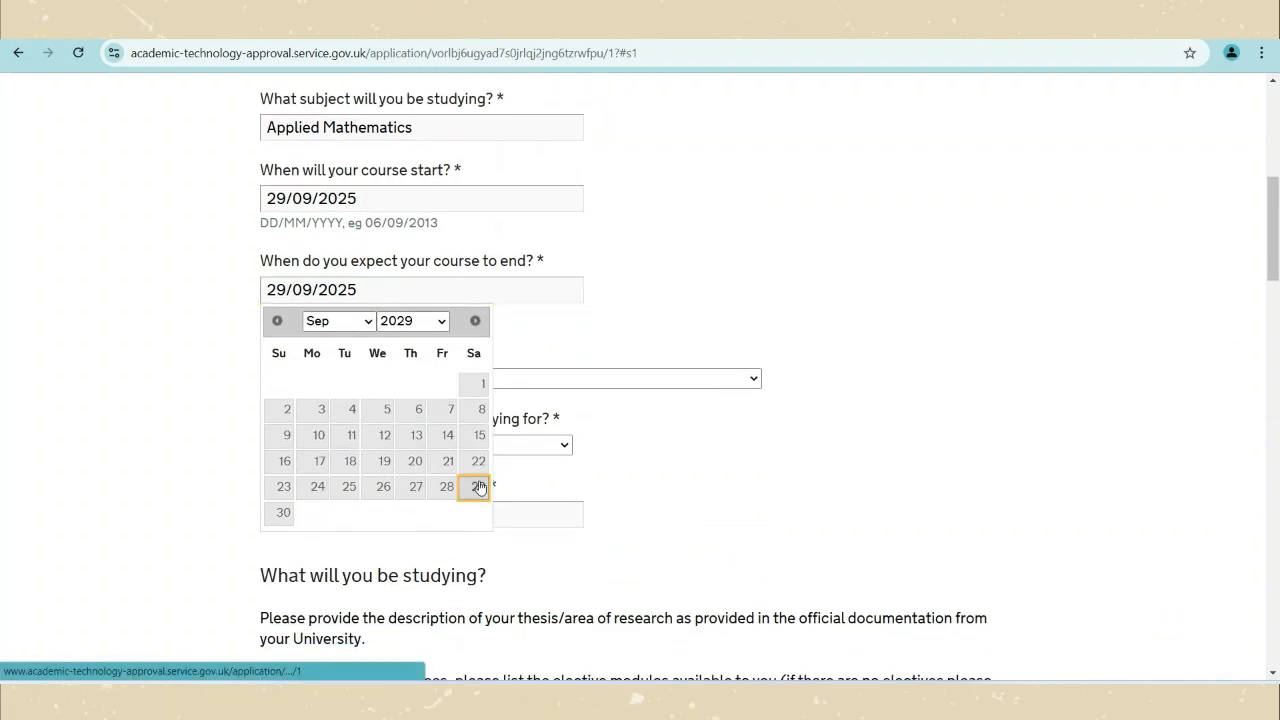
pyautogui.click(478, 486)
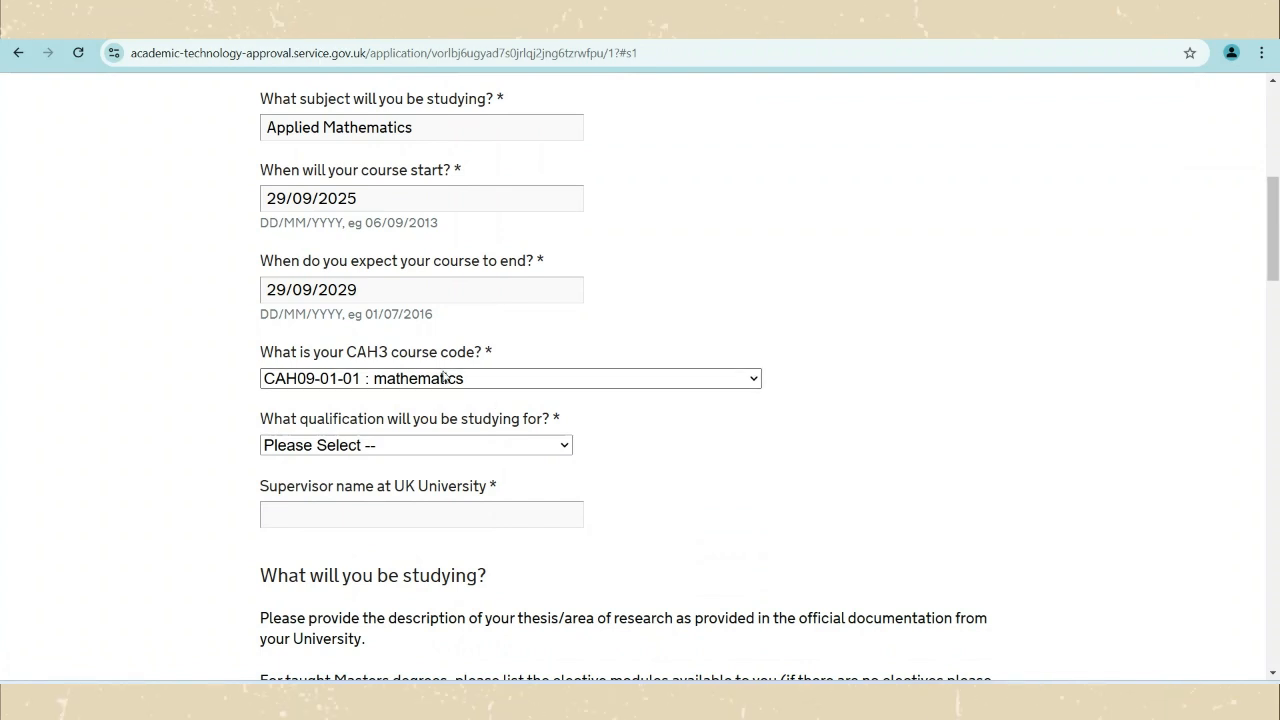
# Choose PhD as the qualification and place the cursor in the Supervisor name field.
pyautogui.click(419, 455)
pyautogui.scroll(-4, 400, 392)
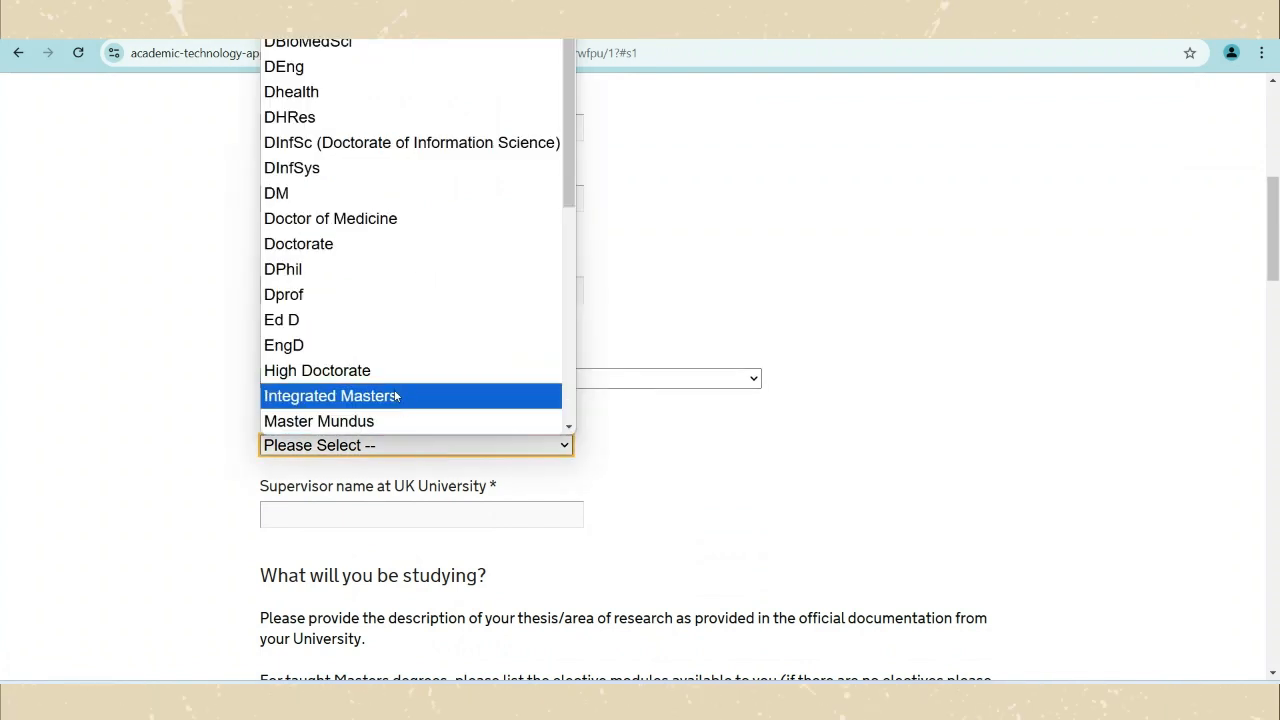
pyautogui.scroll(-5, 395, 393)
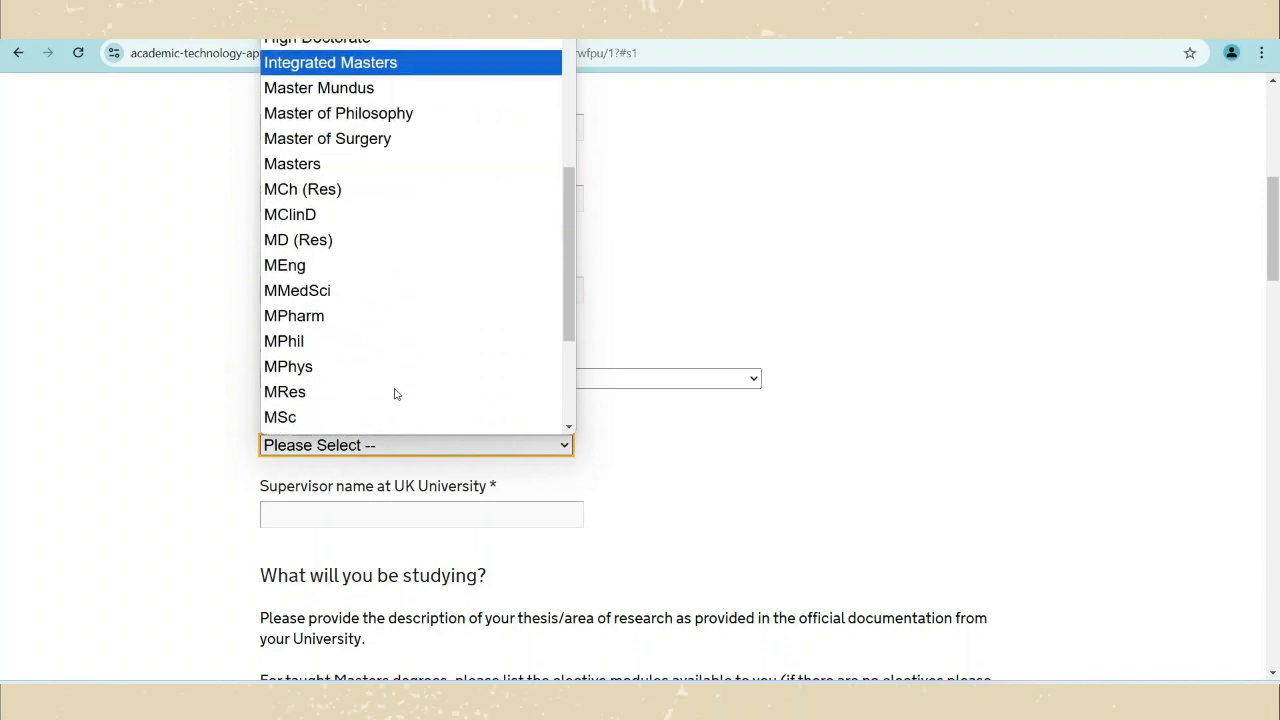
pyautogui.click(395, 396)
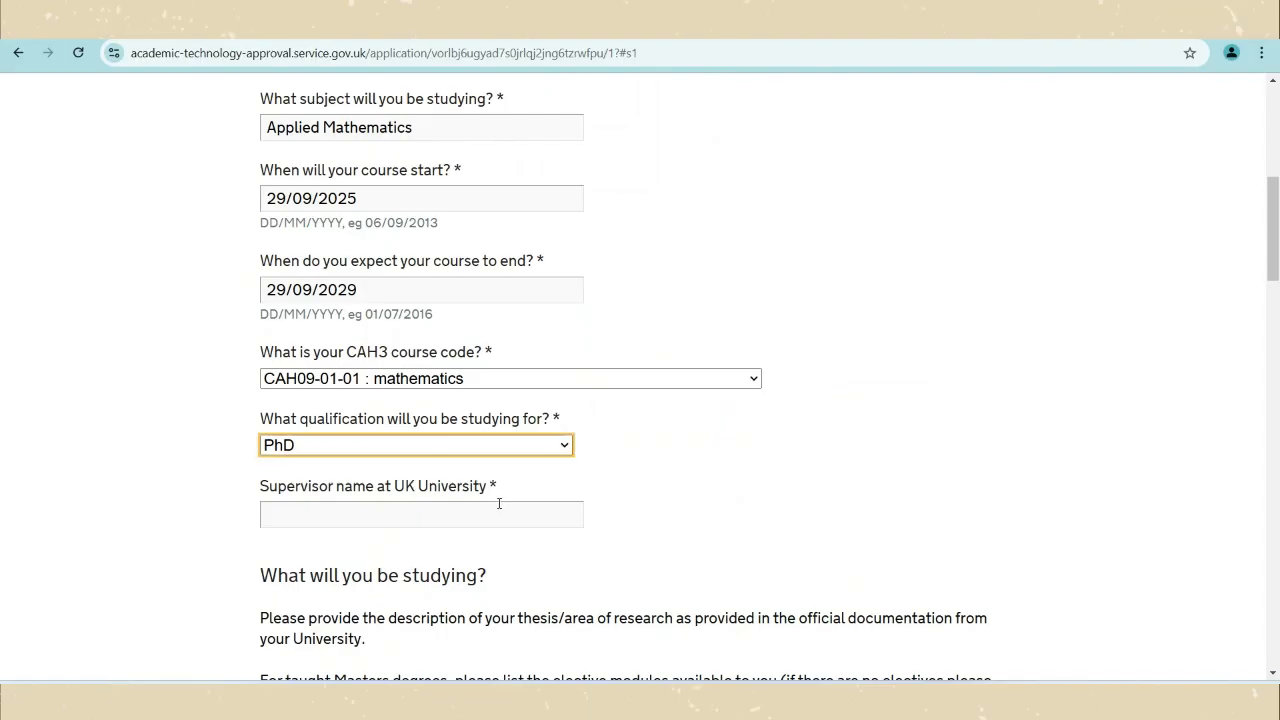
pyautogui.scroll(-1, 499, 504)
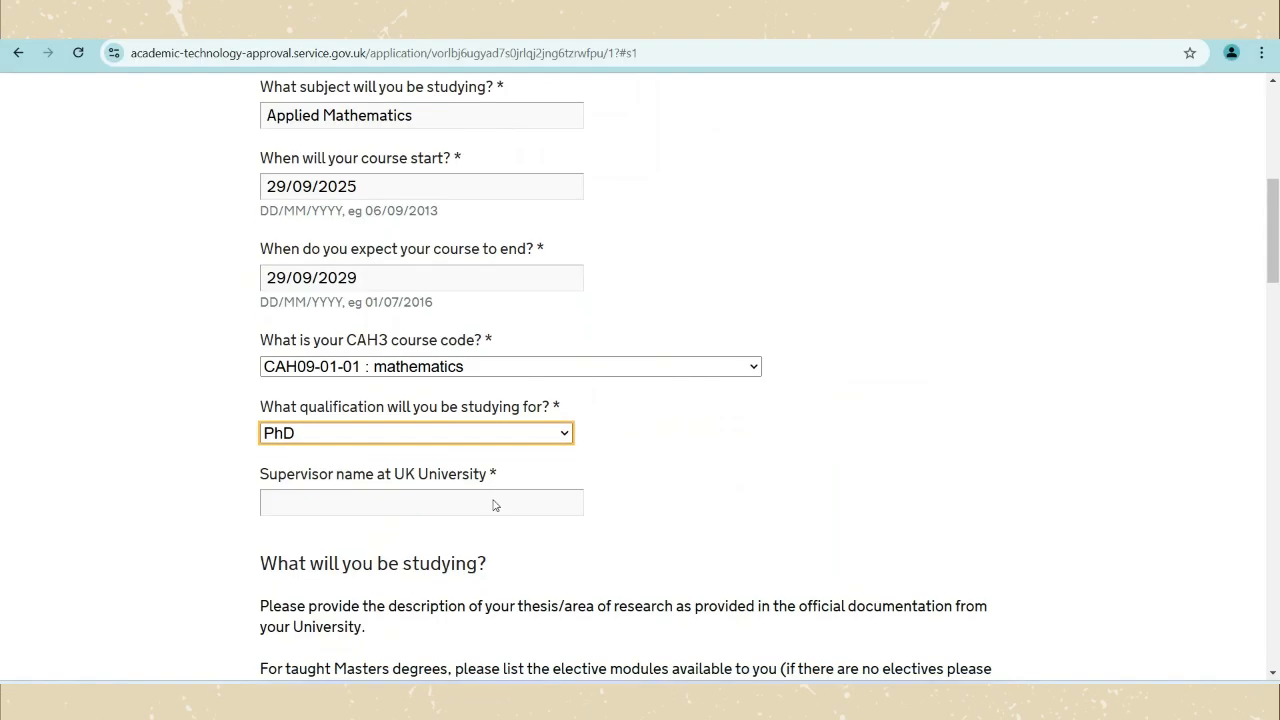
pyautogui.click(435, 428)
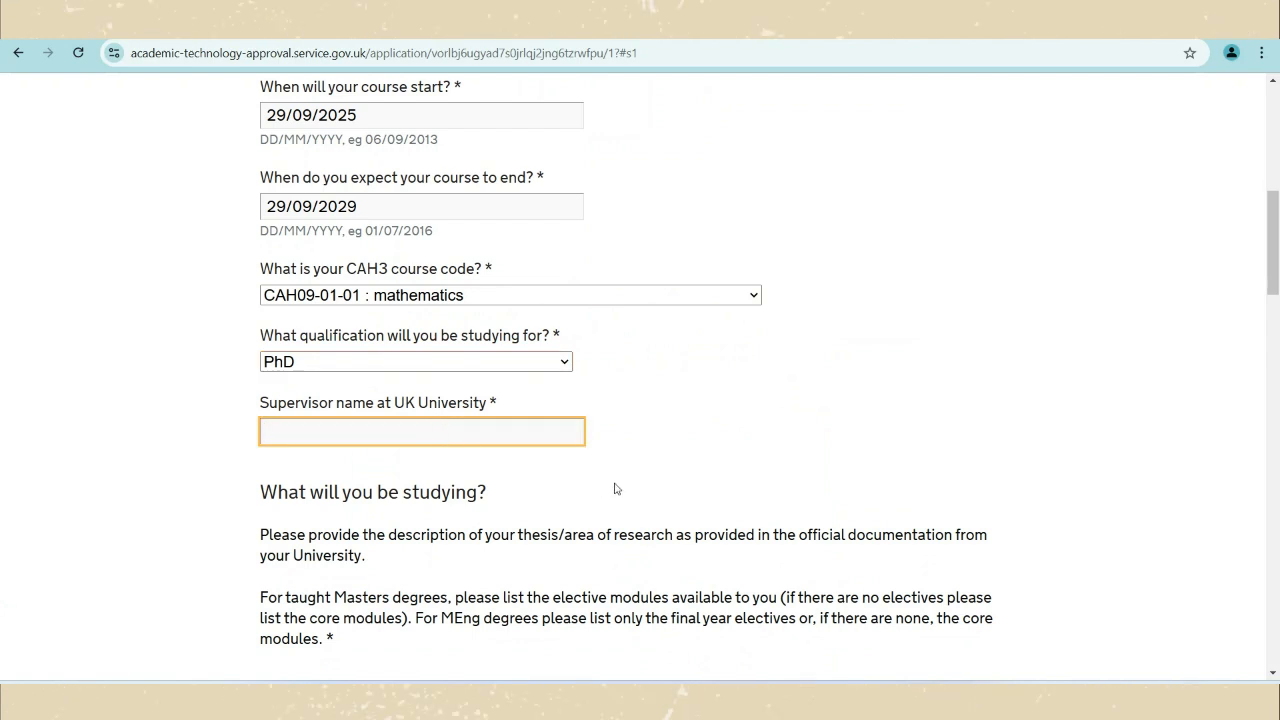
pyautogui.scroll(-2, 614, 487)
pyautogui.scroll(-1, 615, 488)
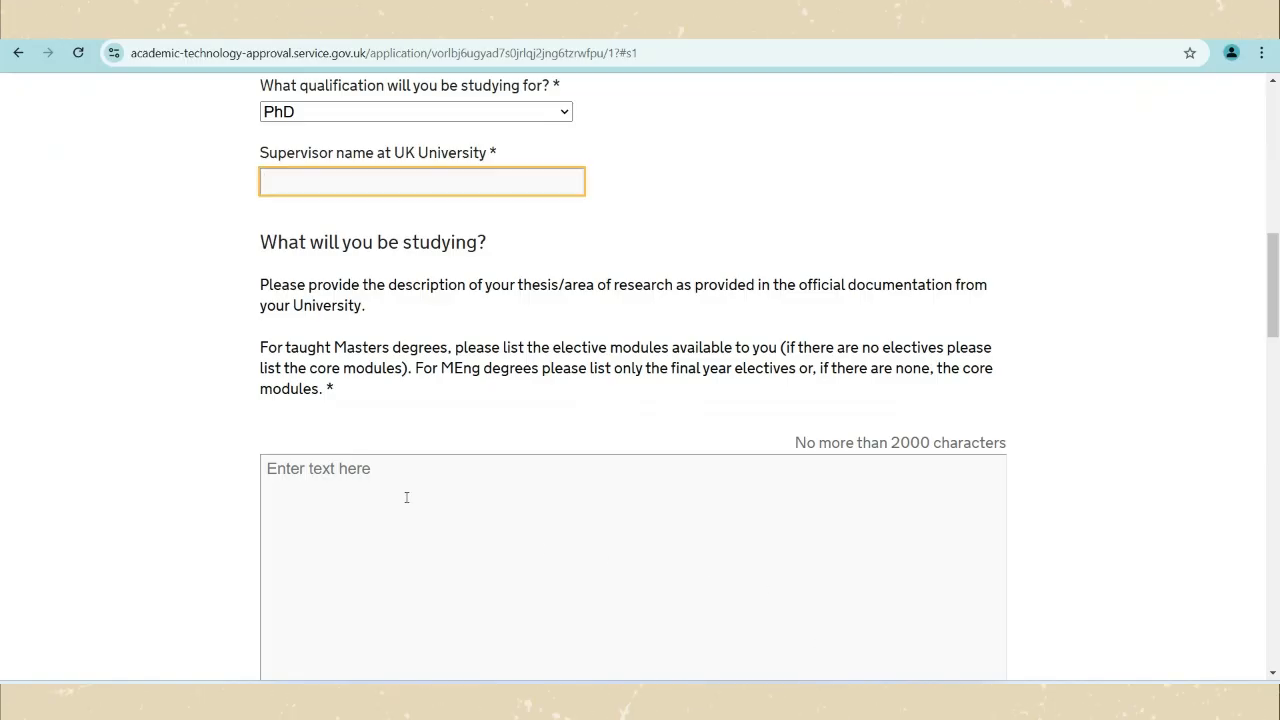
# Click into the 'What will you be studying?' and 'Why do you want to study this?' answer boxes.
pyautogui.scroll(-1, 357, 471)
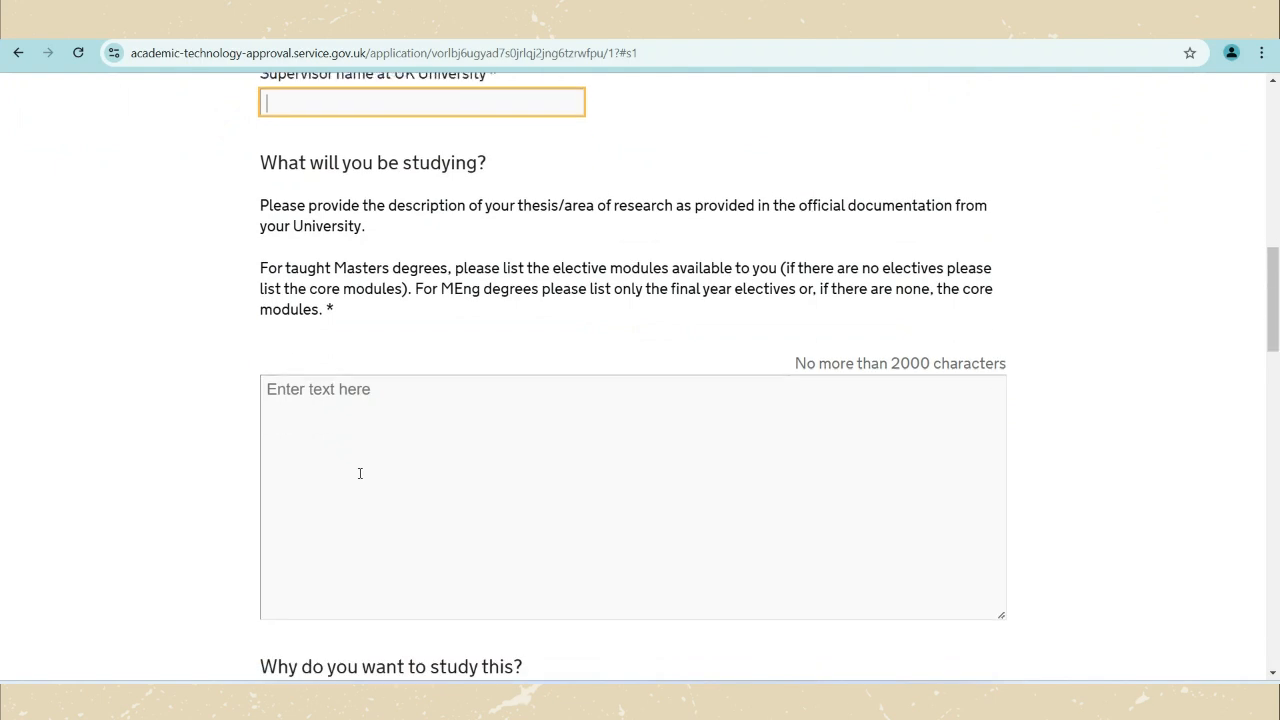
pyautogui.click(338, 441)
pyautogui.scroll(-3, 374, 443)
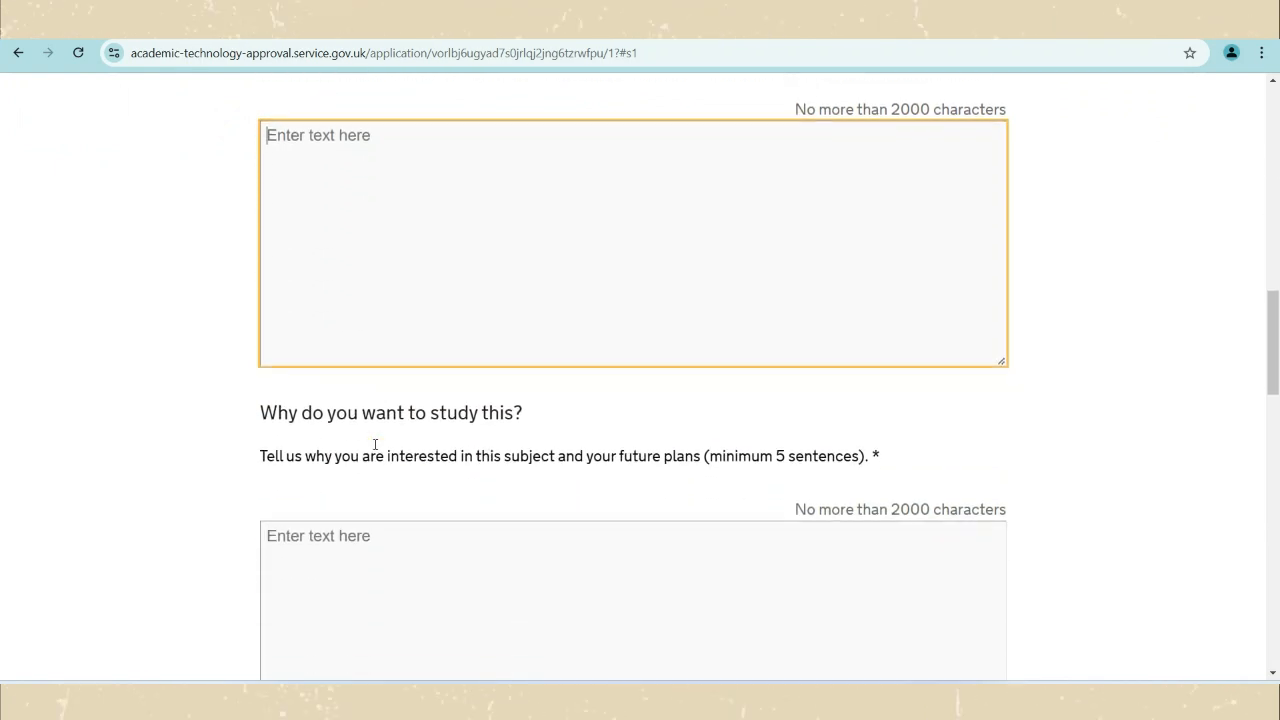
pyautogui.click(511, 394)
pyautogui.scroll(-1, 511, 394)
pyautogui.click(457, 406)
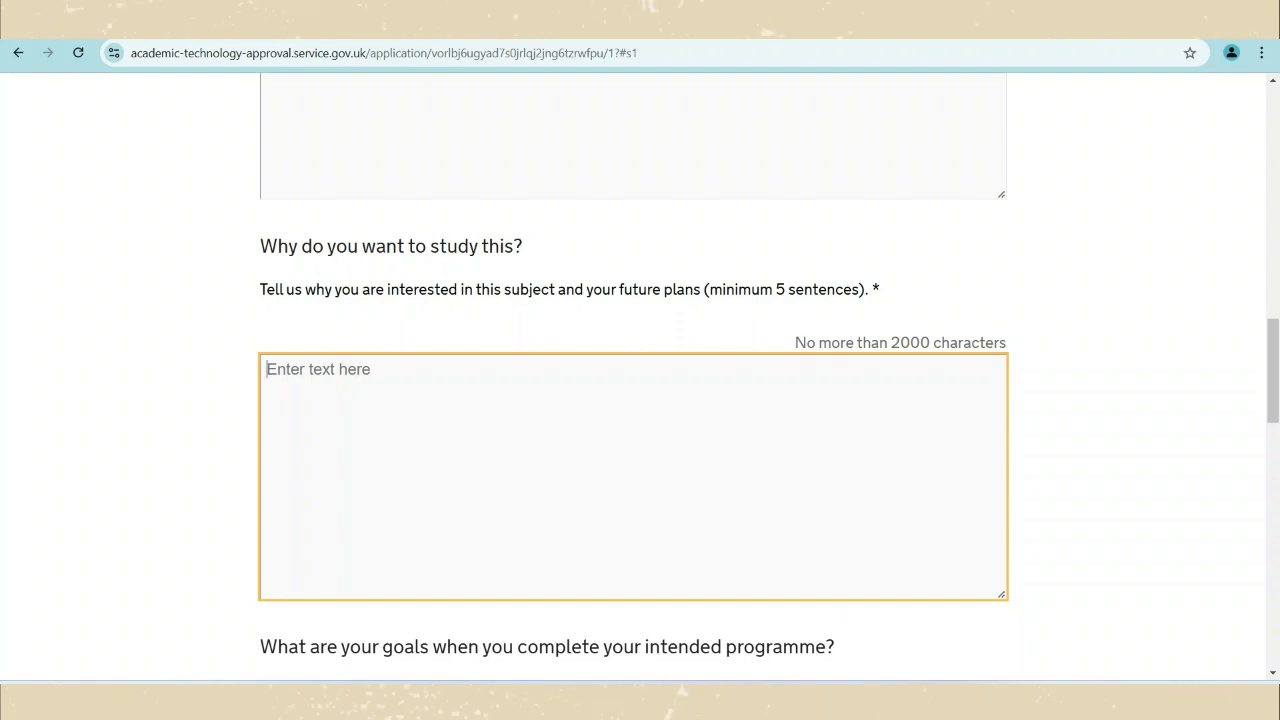
# Read the LEMBAR BANTU prepared answers, then return to the 'Why do you want to study this?' box.
pyautogui.click(840, 700)
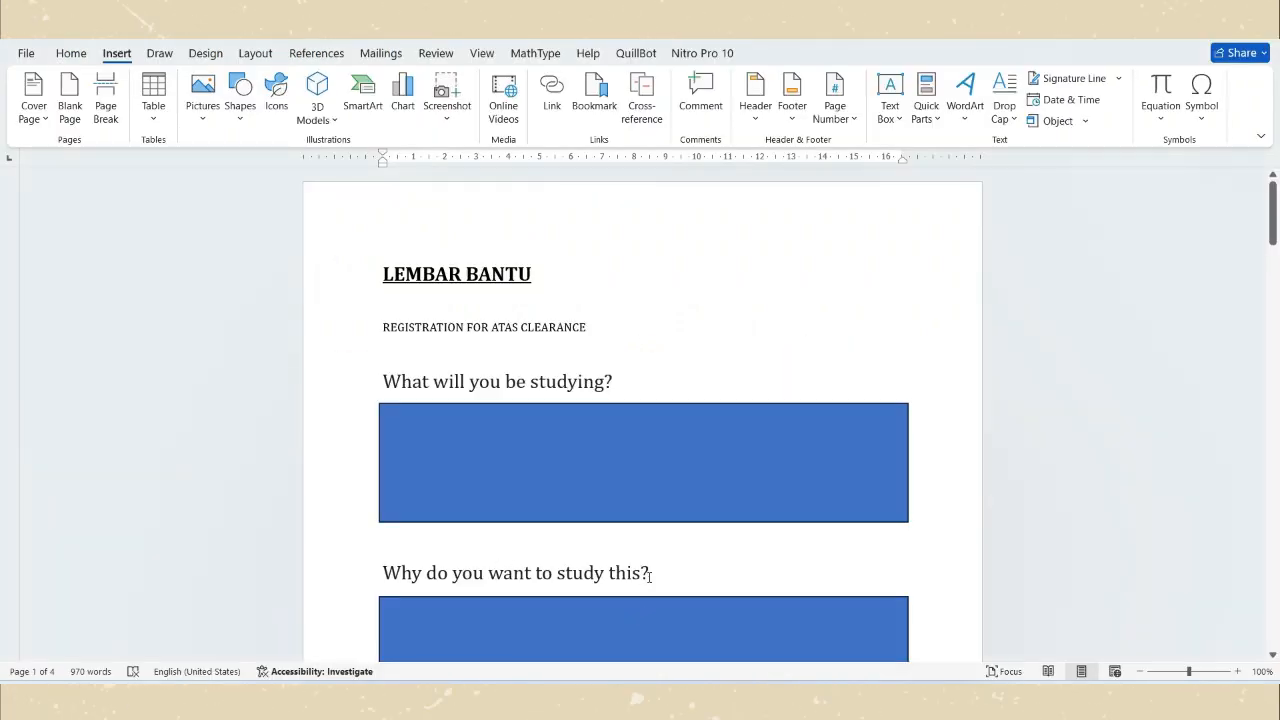
pyautogui.scroll(-2, 648, 576)
pyautogui.scroll(-1, 646, 517)
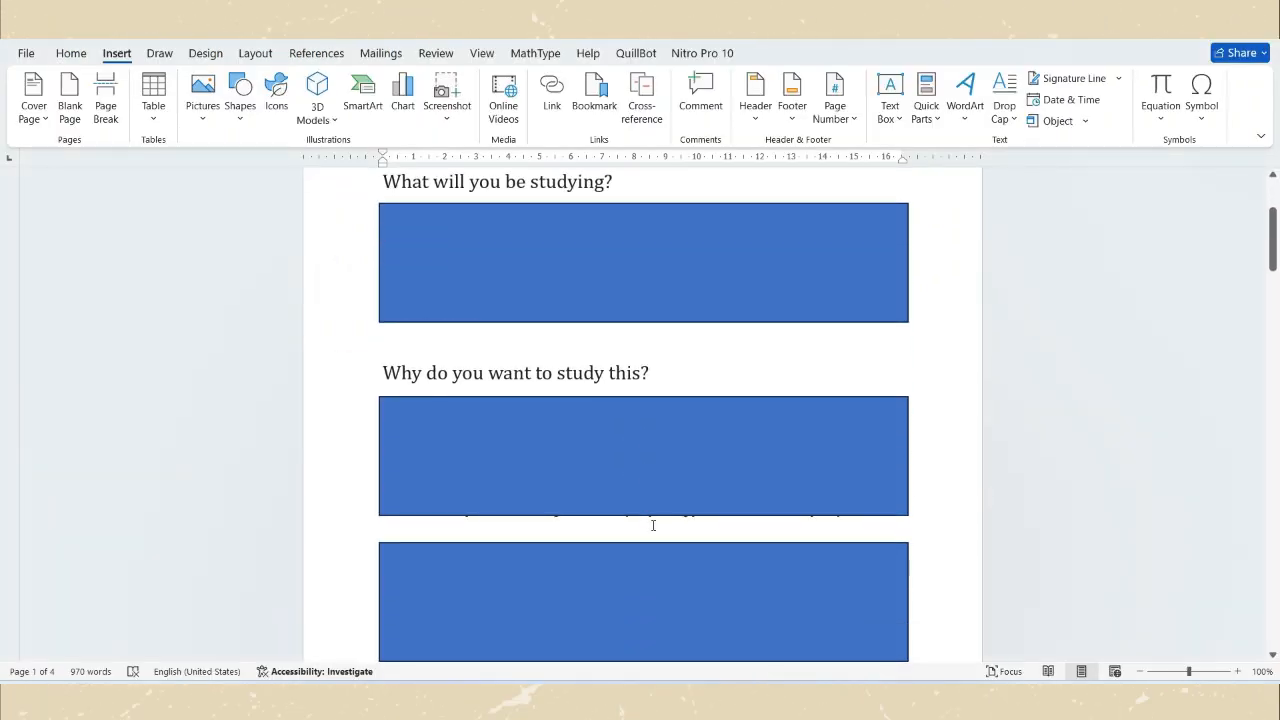
pyautogui.click(840, 700)
pyautogui.click(483, 460)
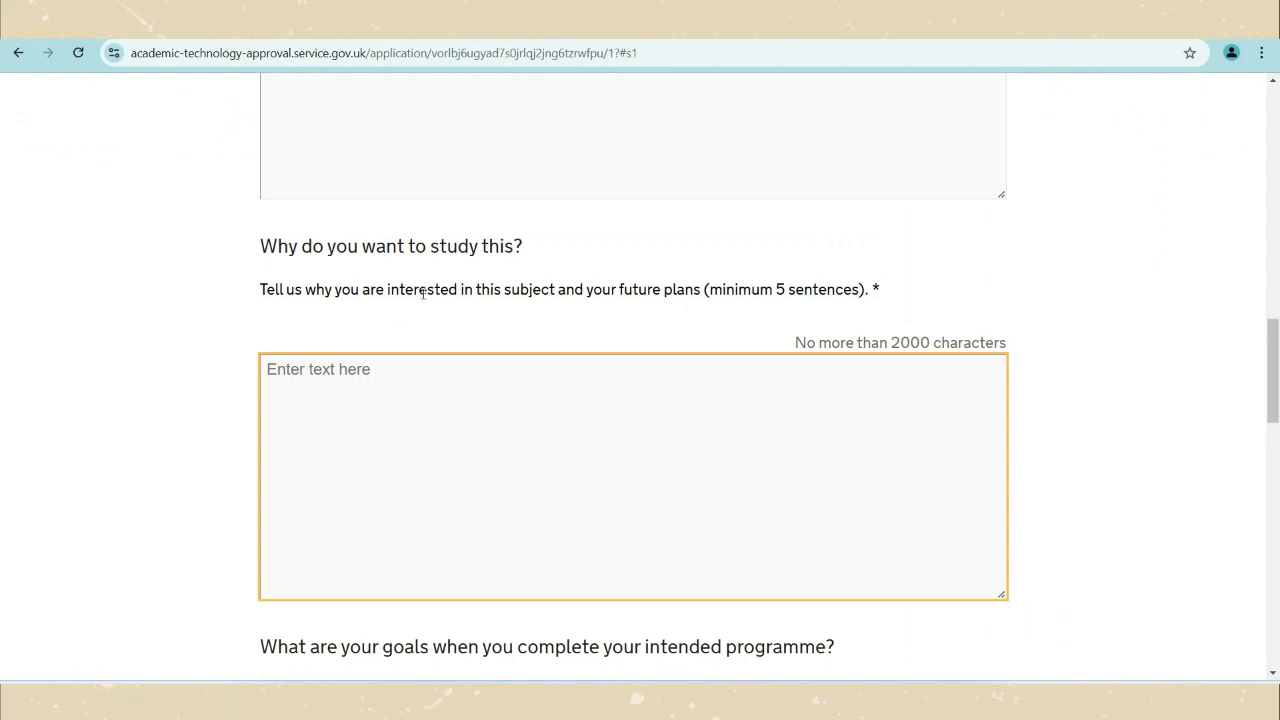
pyautogui.moveTo(591, 289); pyautogui.dragTo(686, 291)
pyautogui.click(540, 415)
pyautogui.scroll(-3, 540, 415)
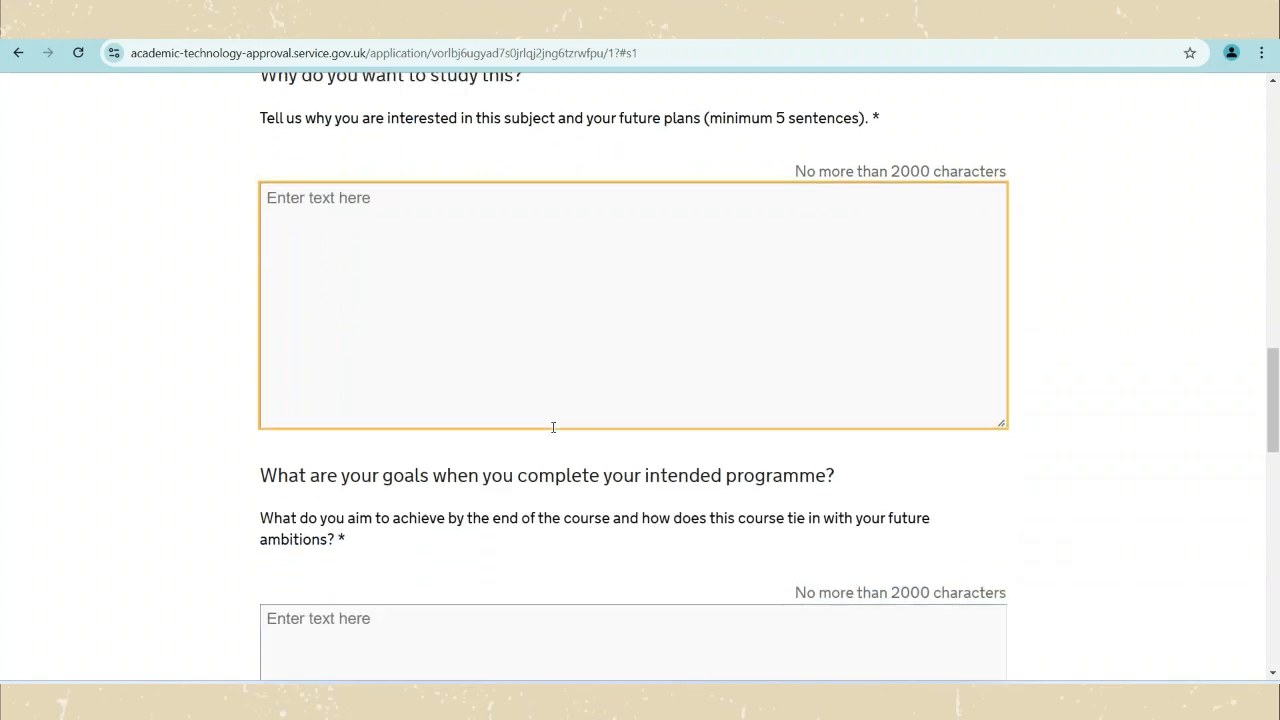
pyautogui.scroll(-1, 712, 356)
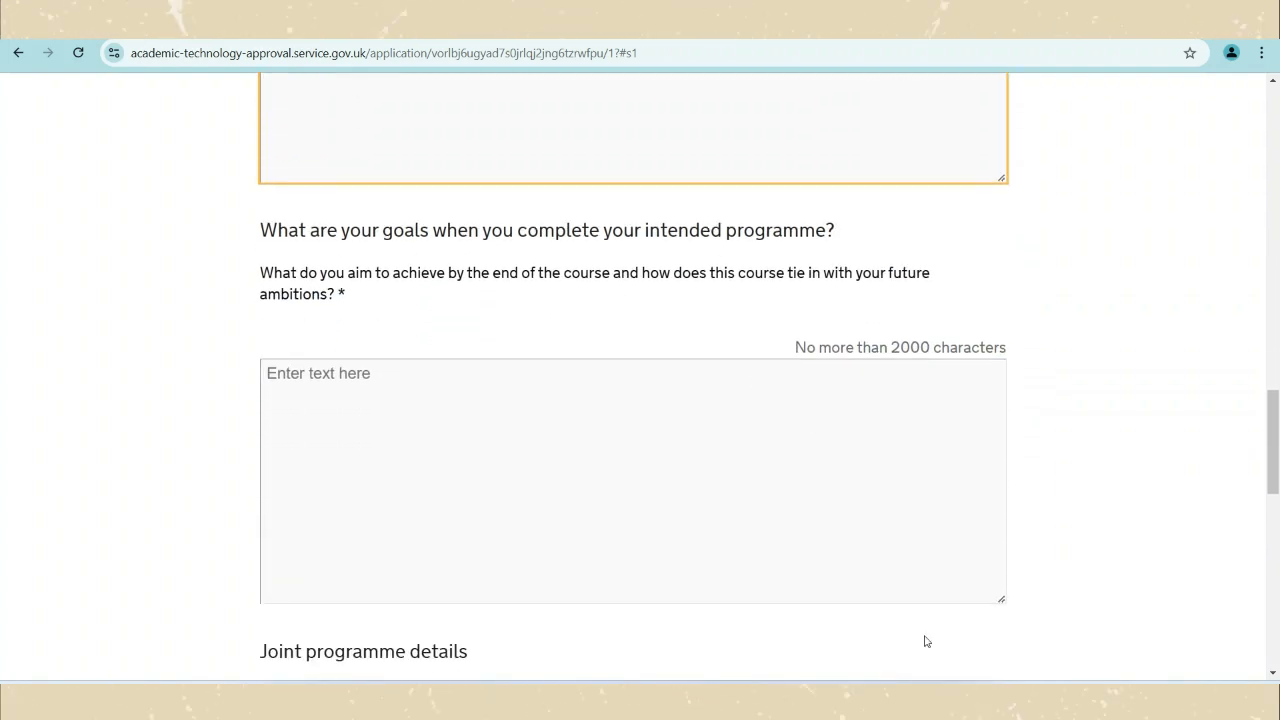
# Check the helper document again and come back to the form's goals question.
pyautogui.hotkey('alt', 'Tab')
pyautogui.scroll(-1, 684, 458)
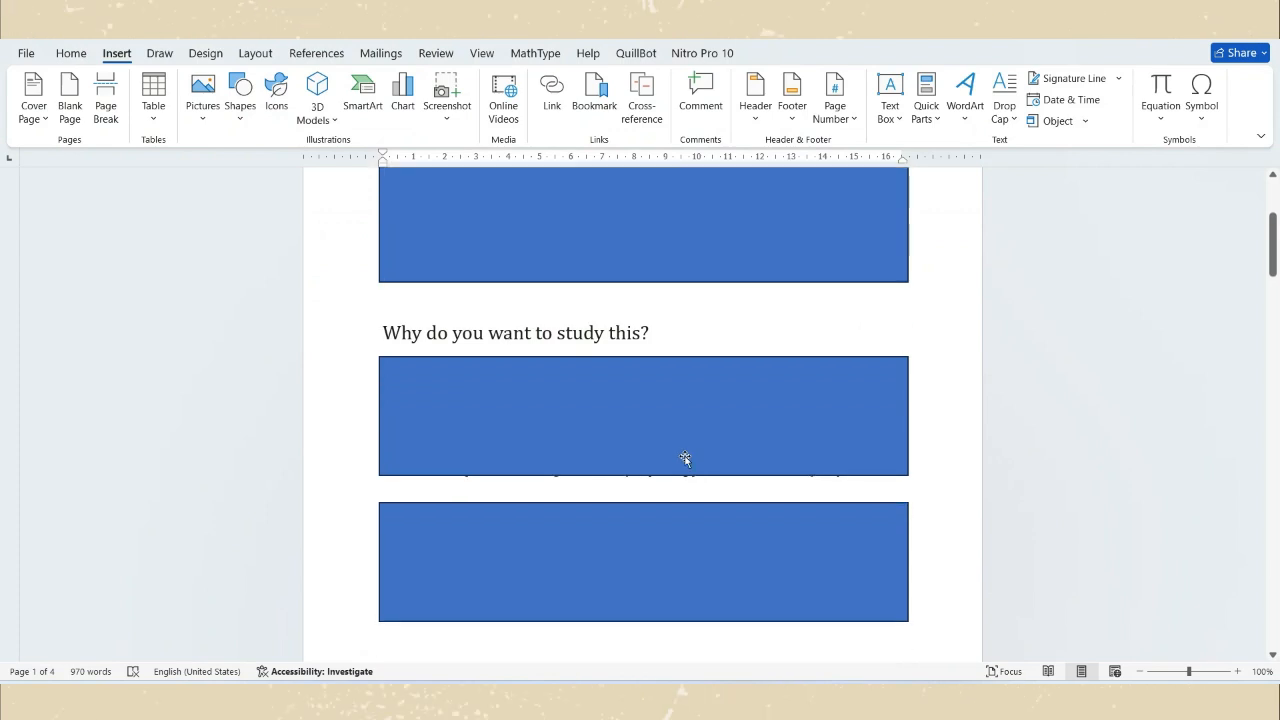
pyautogui.scroll(-8, 684, 458)
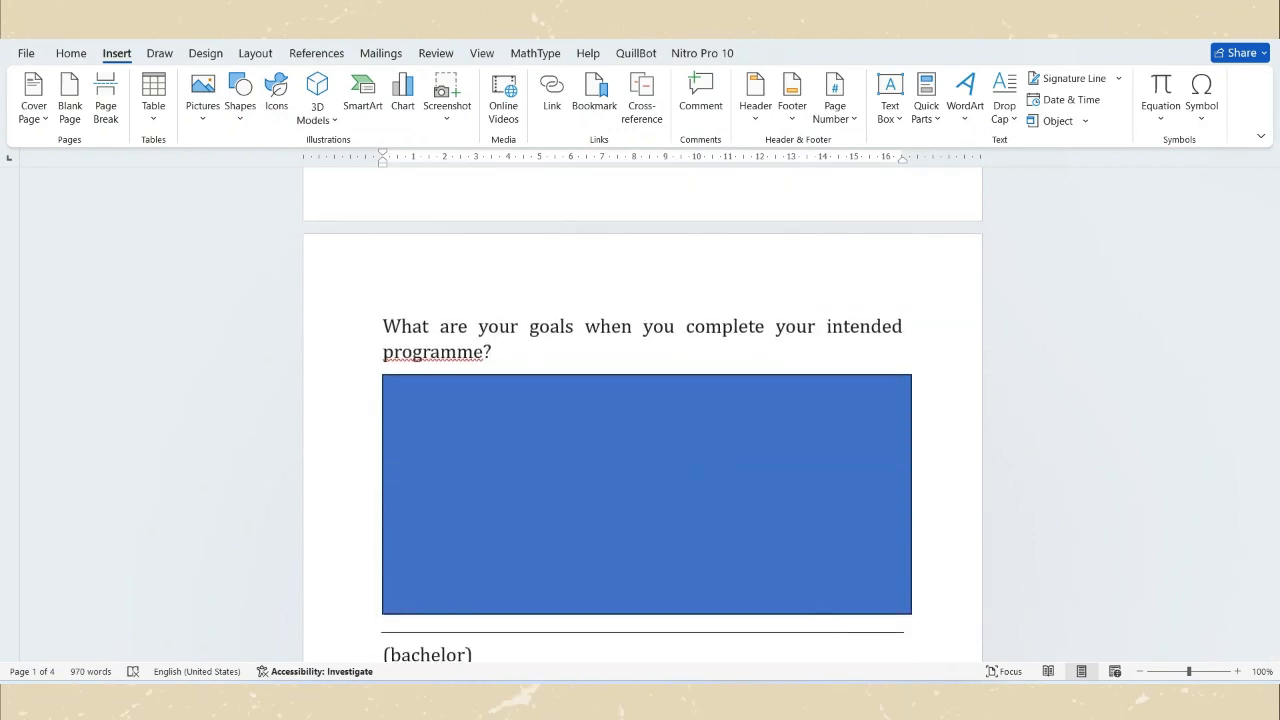
pyautogui.click(770, 702)
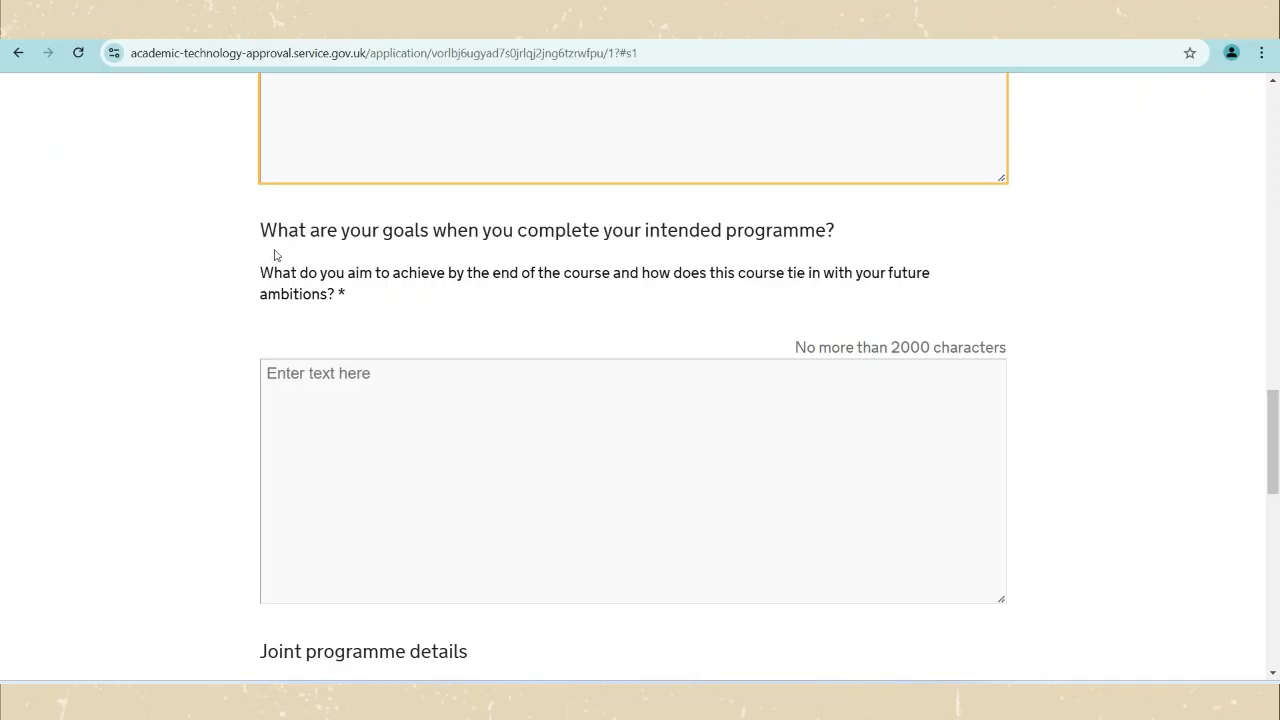
# Answer No to whether the course is a joint programme with another country.
pyautogui.scroll(-3, 649, 499)
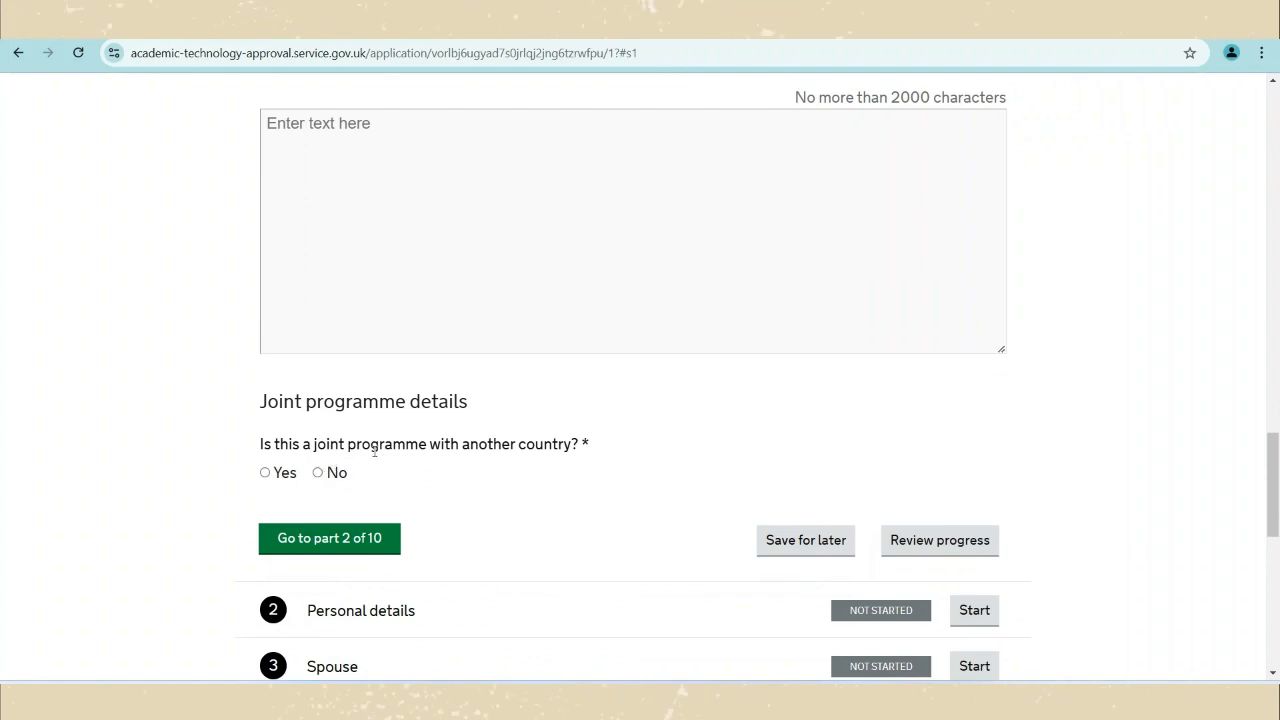
pyautogui.click(318, 473)
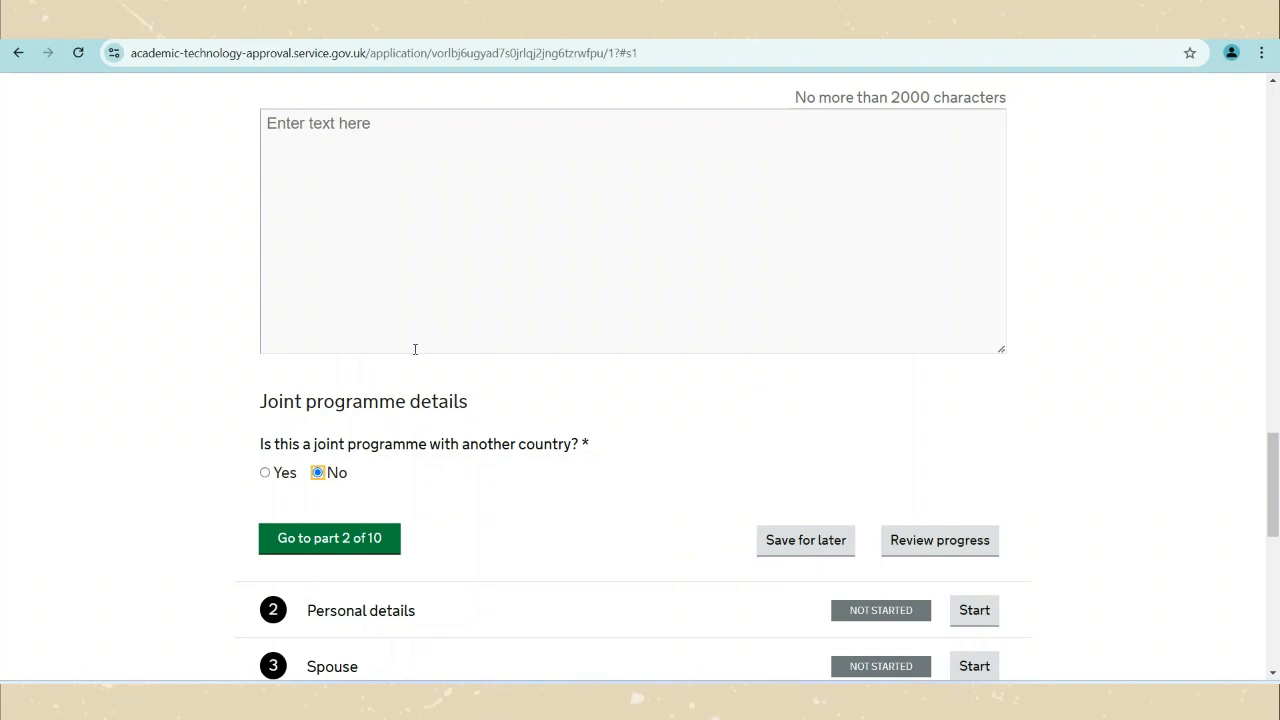
# Leave Proposed study and set the marital status to Married.
pyautogui.click(343, 540)
pyautogui.scroll(-1, 365, 508)
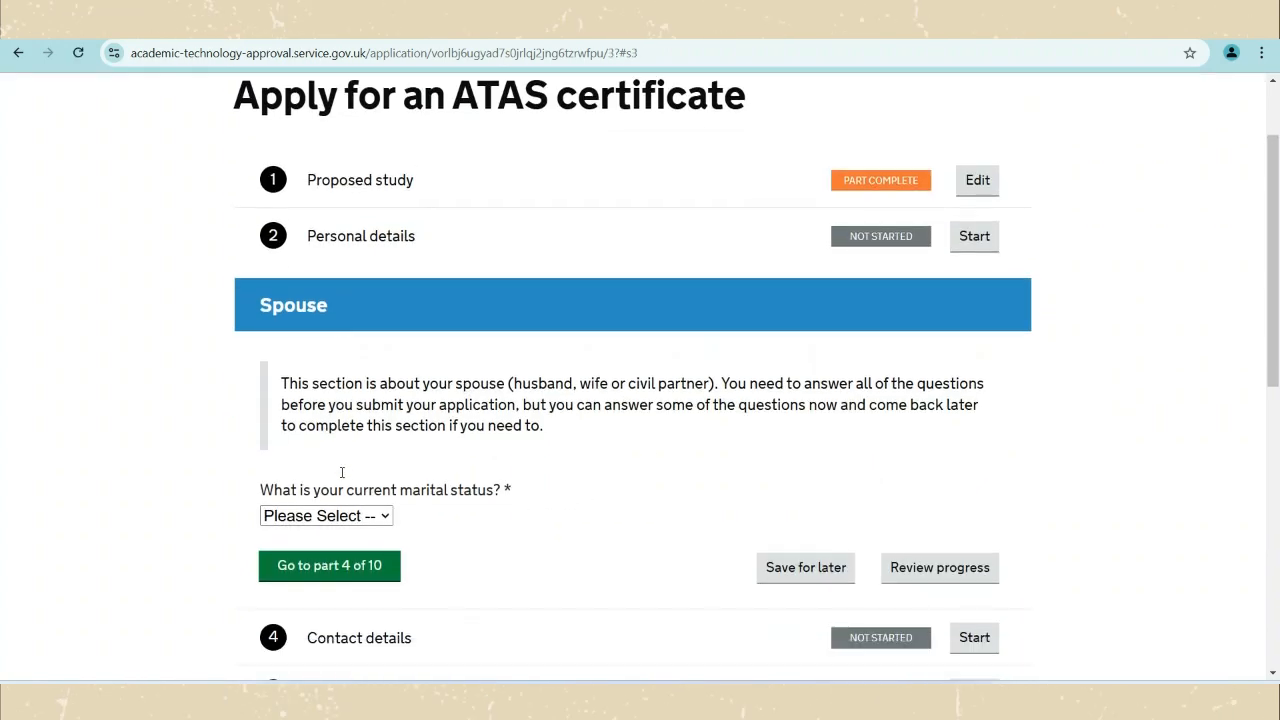
pyautogui.scroll(-1, 417, 493)
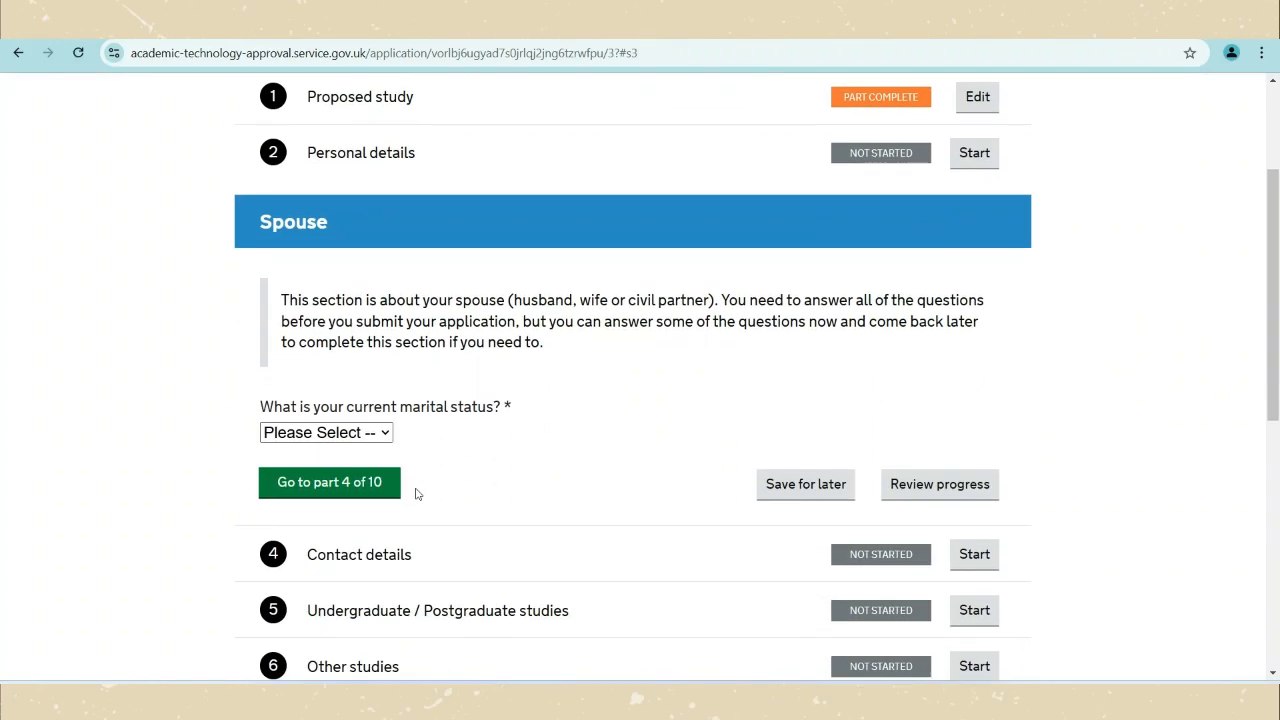
pyautogui.click(389, 438)
pyautogui.click(322, 532)
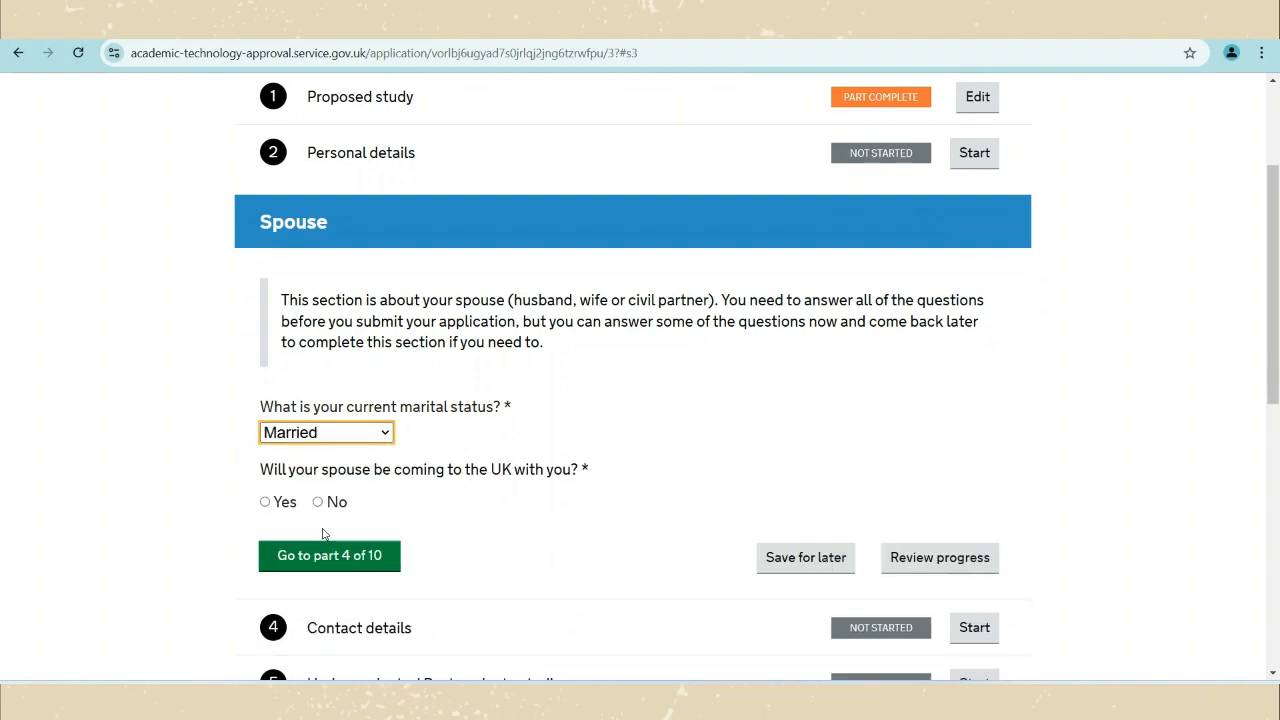
# Answer Yes that the spouse is coming to the UK.
pyautogui.click(277, 503)
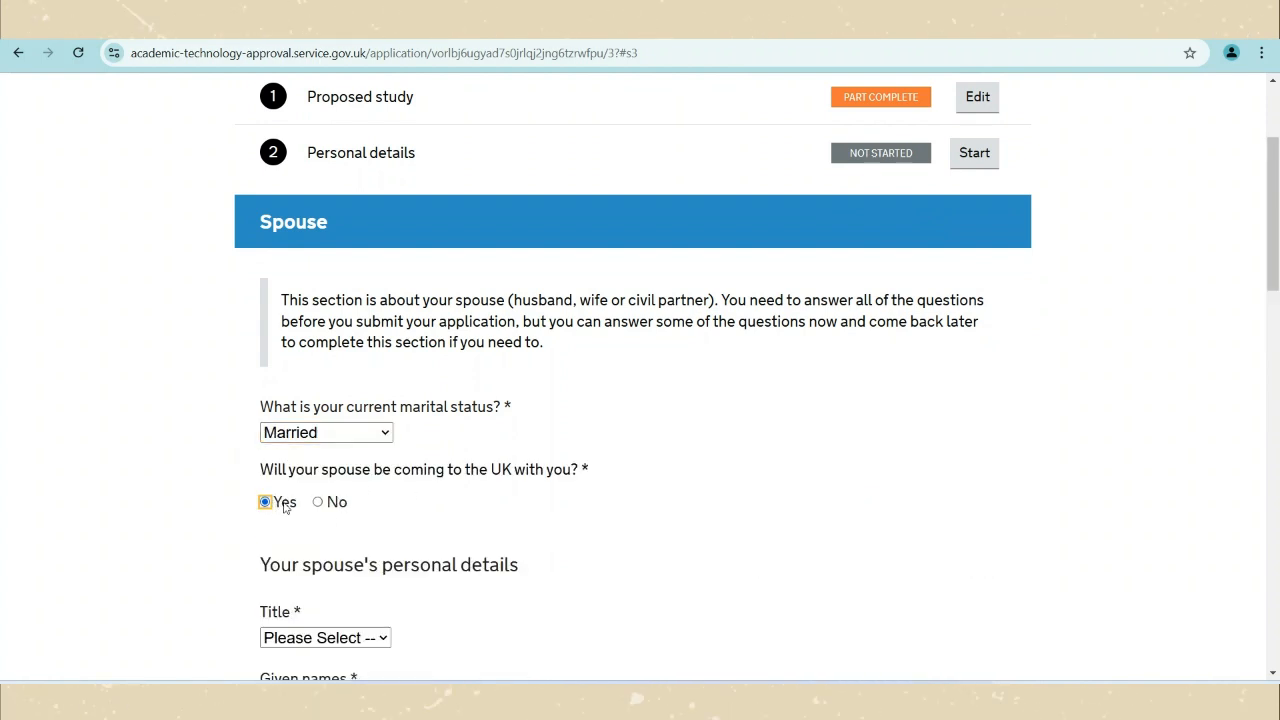
pyautogui.scroll(-2, 340, 460)
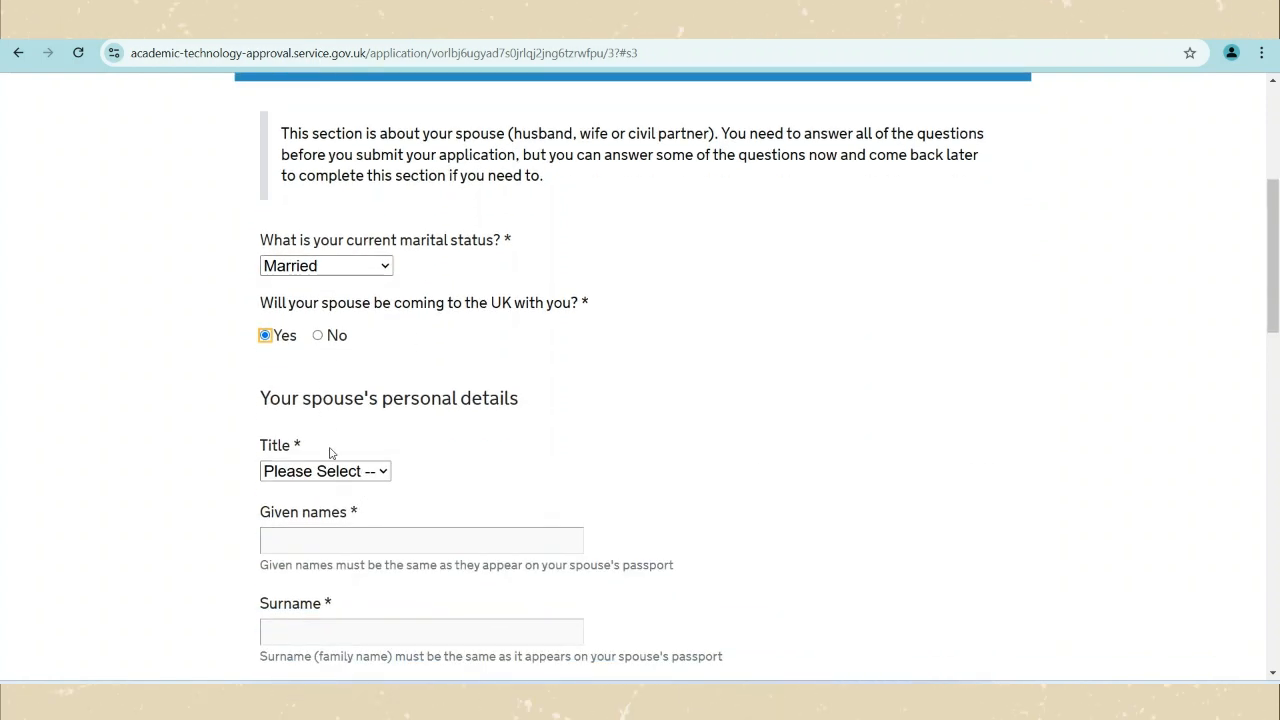
pyautogui.click(318, 335)
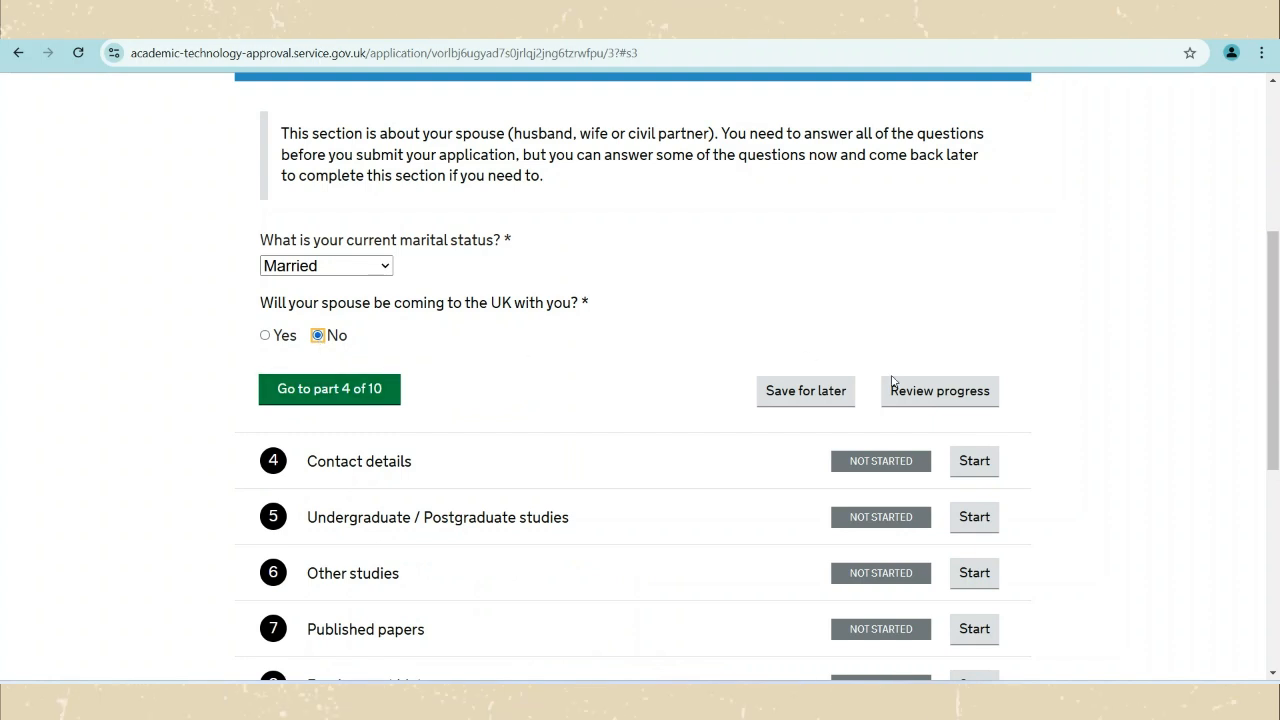
pyautogui.click(284, 337)
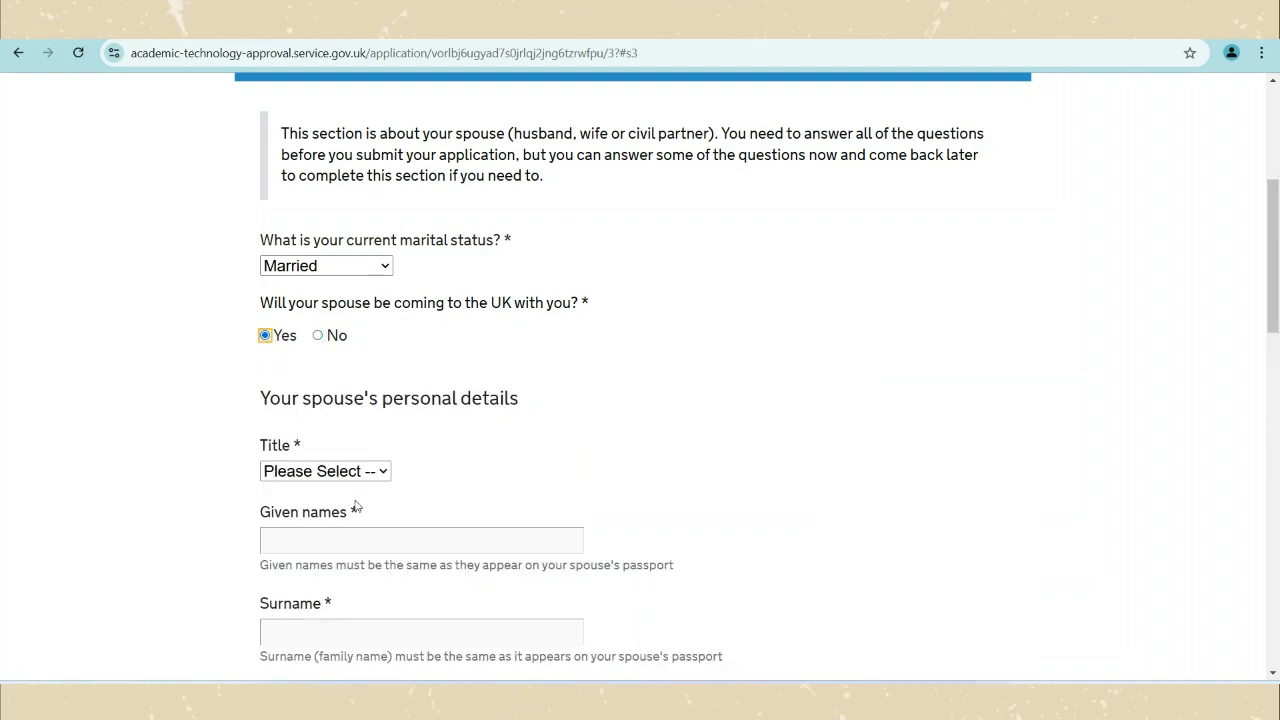
# Scroll to the section list and start the Contact details section.
pyautogui.scroll(-3, 355, 507)
pyautogui.scroll(-3, 355, 510)
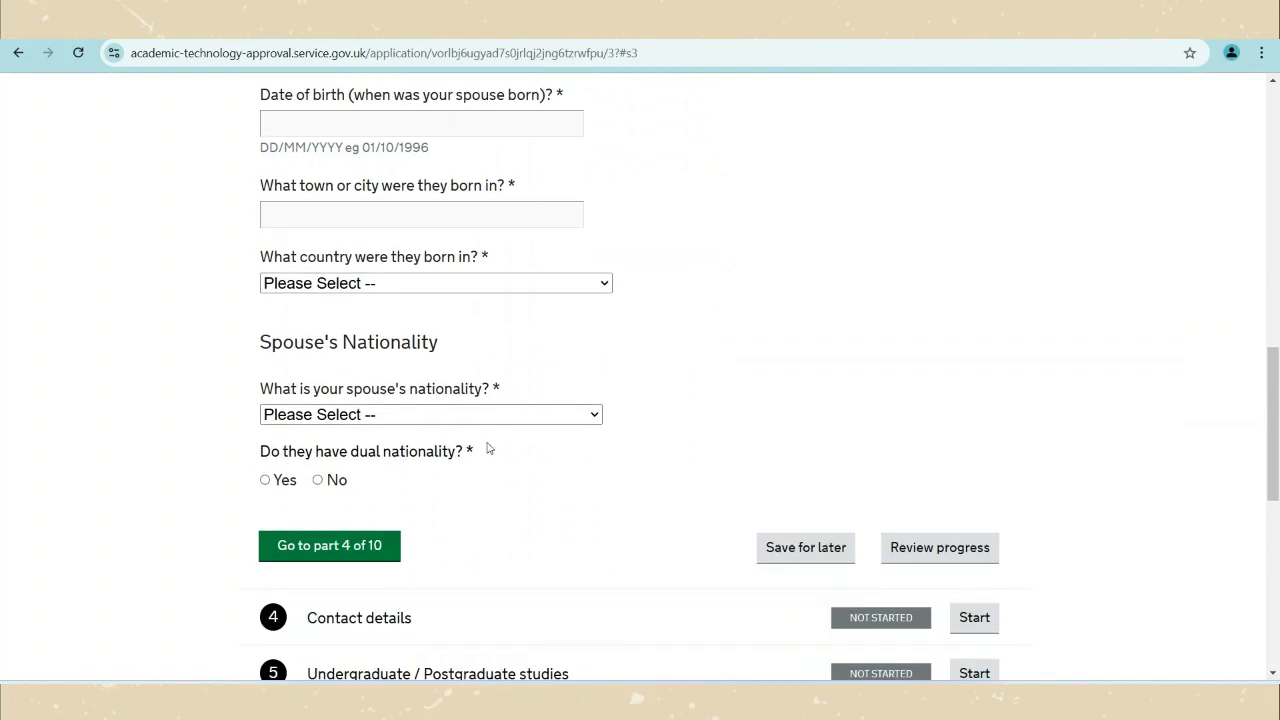
pyautogui.scroll(-3, 488, 450)
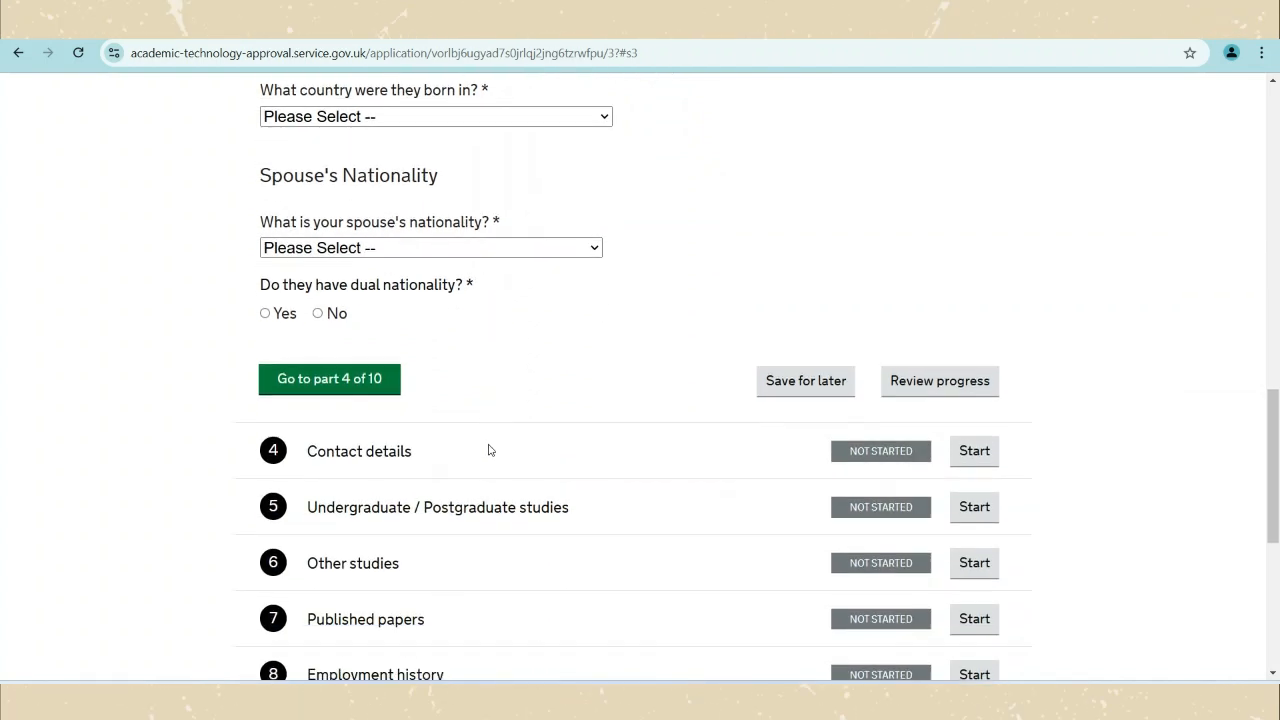
pyautogui.click(975, 452)
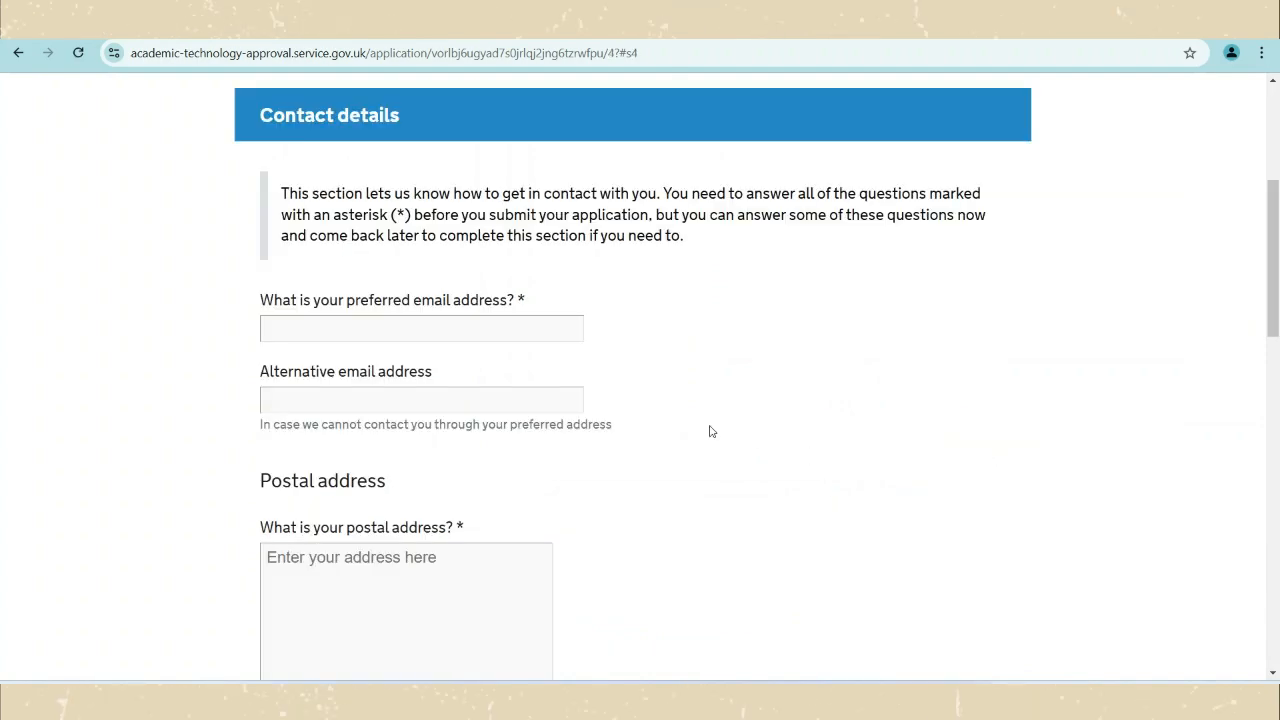
# Look over the blank email, postal address and telephone fields, then start Undergraduate / Postgraduate studies.
pyautogui.scroll(-3, 346, 316)
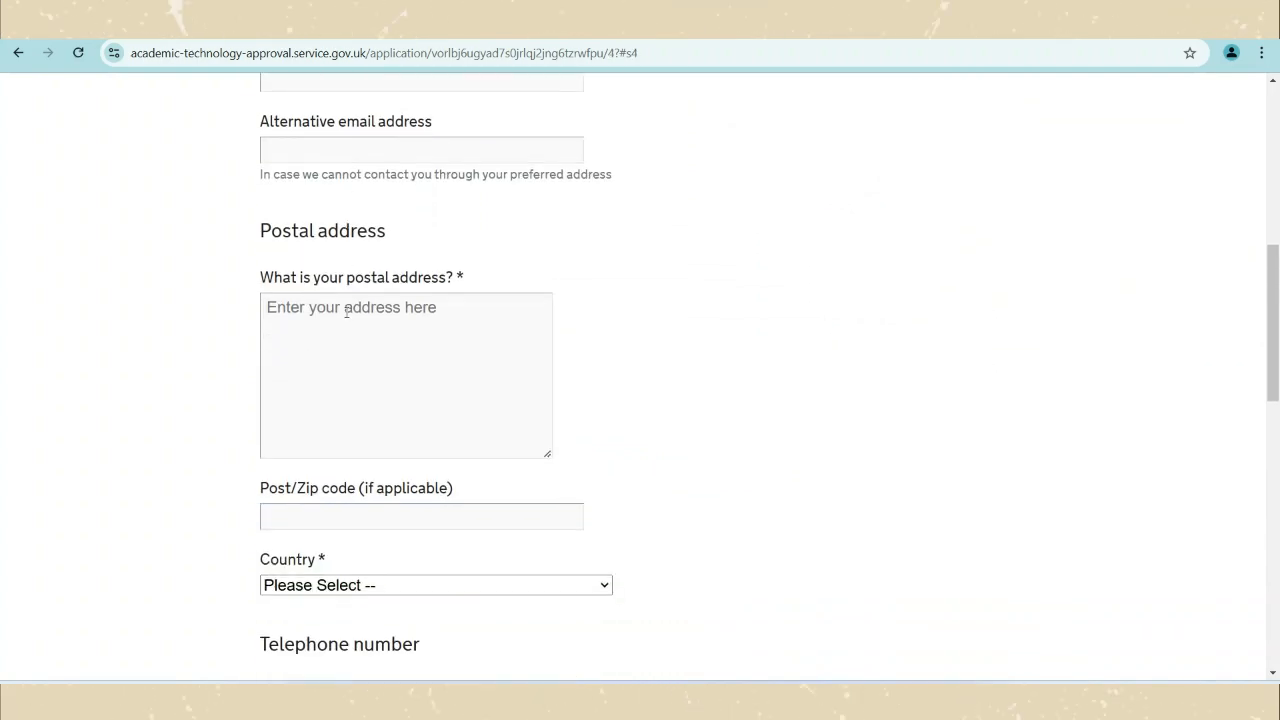
pyautogui.scroll(-2, 346, 312)
pyautogui.scroll(-5, 346, 314)
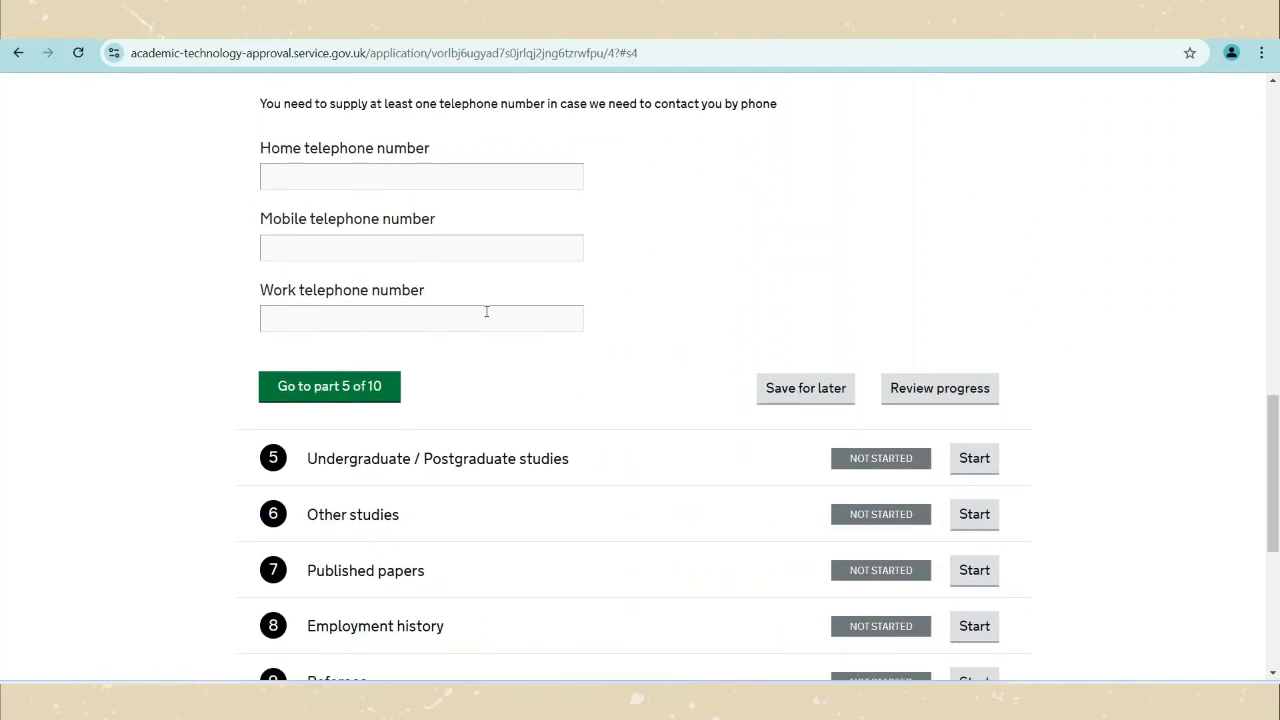
pyautogui.click(985, 468)
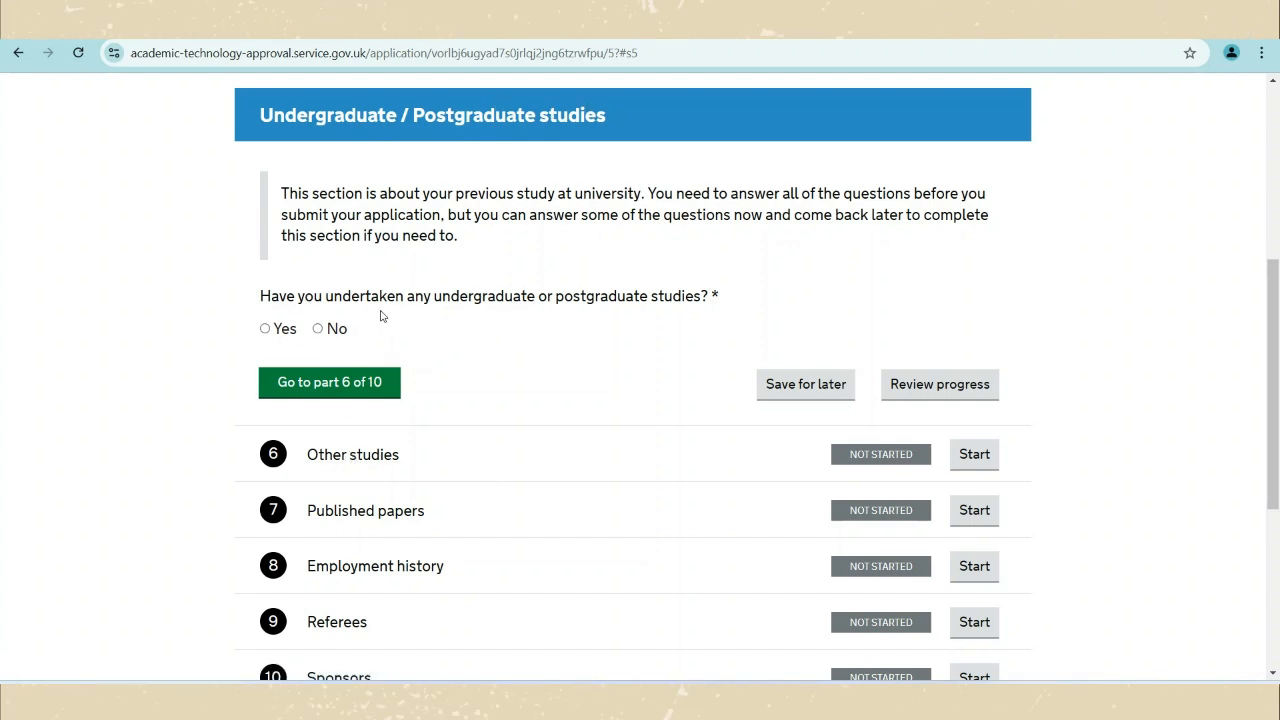
# Answer Yes to having undertaken undergraduate or postgraduate studies.
pyautogui.click(284, 330)
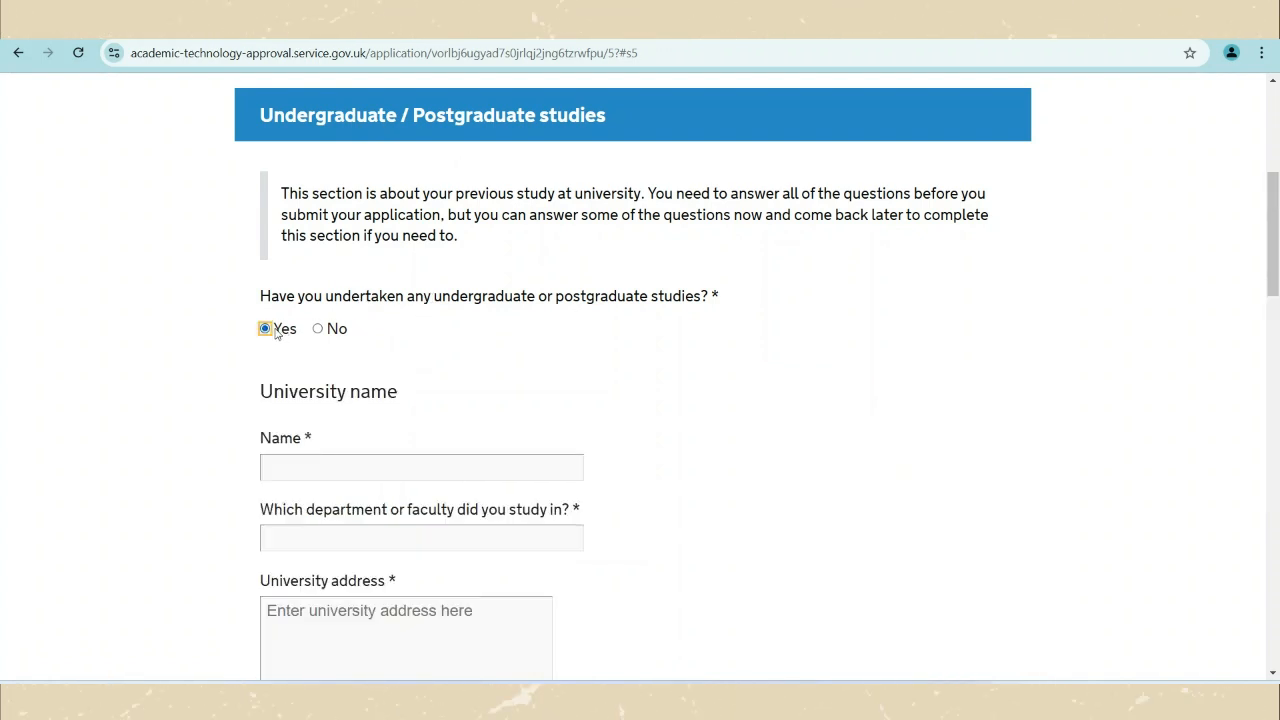
pyautogui.scroll(-1, 320, 400)
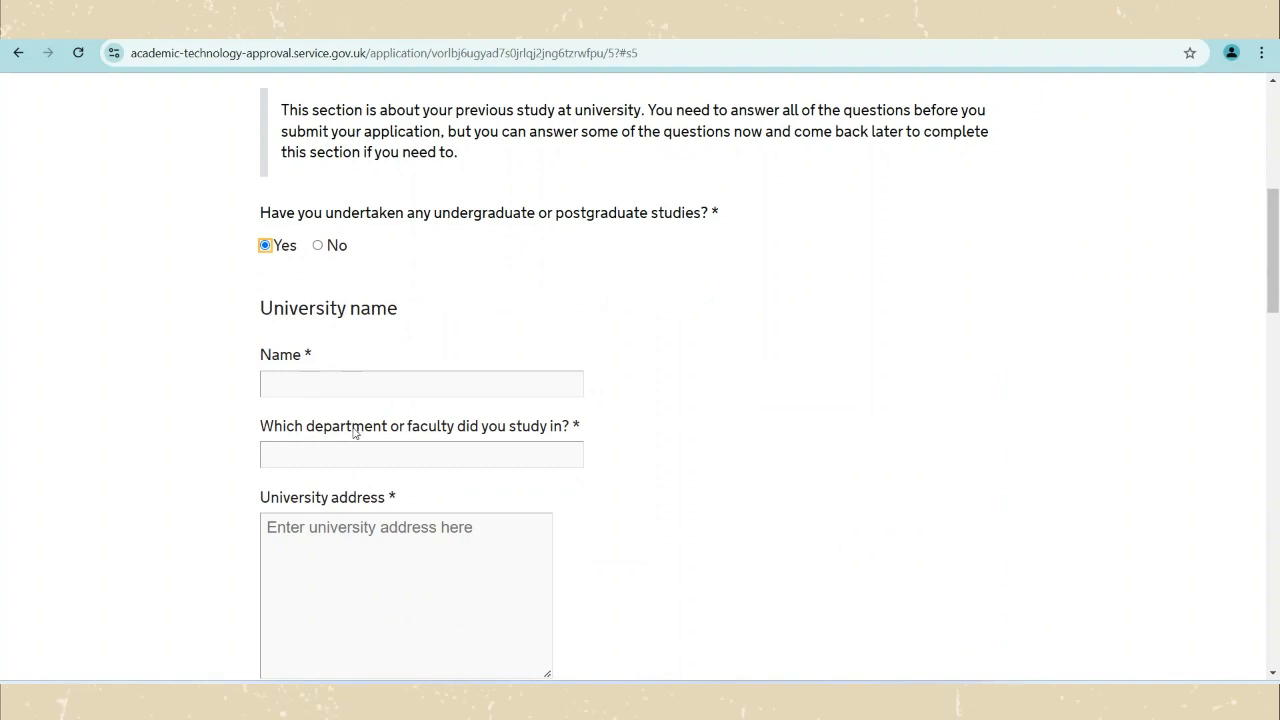
pyautogui.scroll(-5, 353, 432)
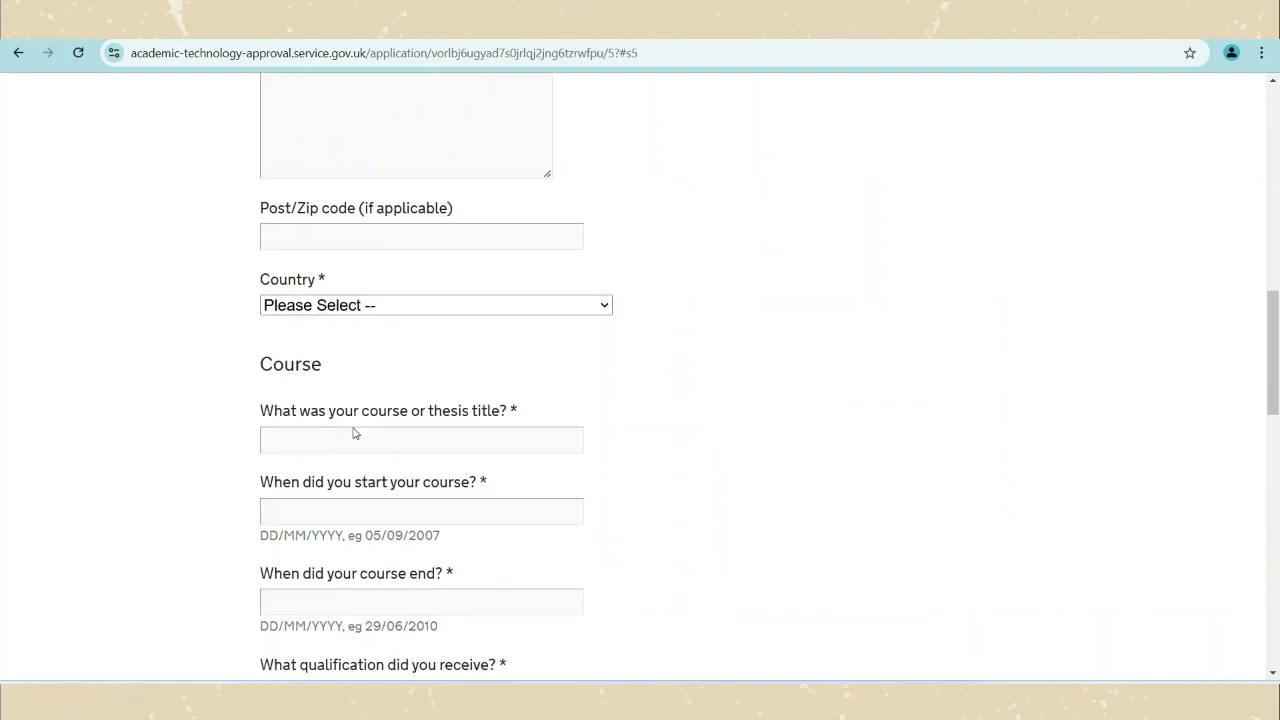
pyautogui.scroll(-3, 356, 400)
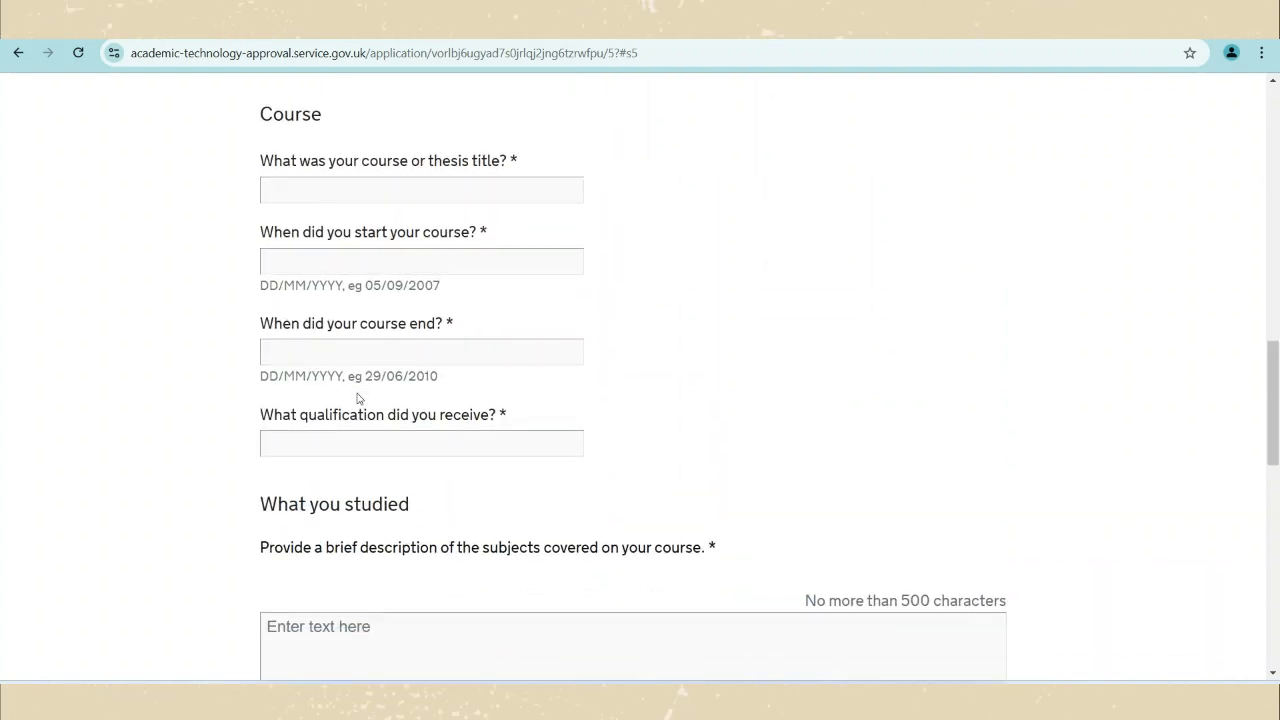
pyautogui.scroll(-1, 357, 398)
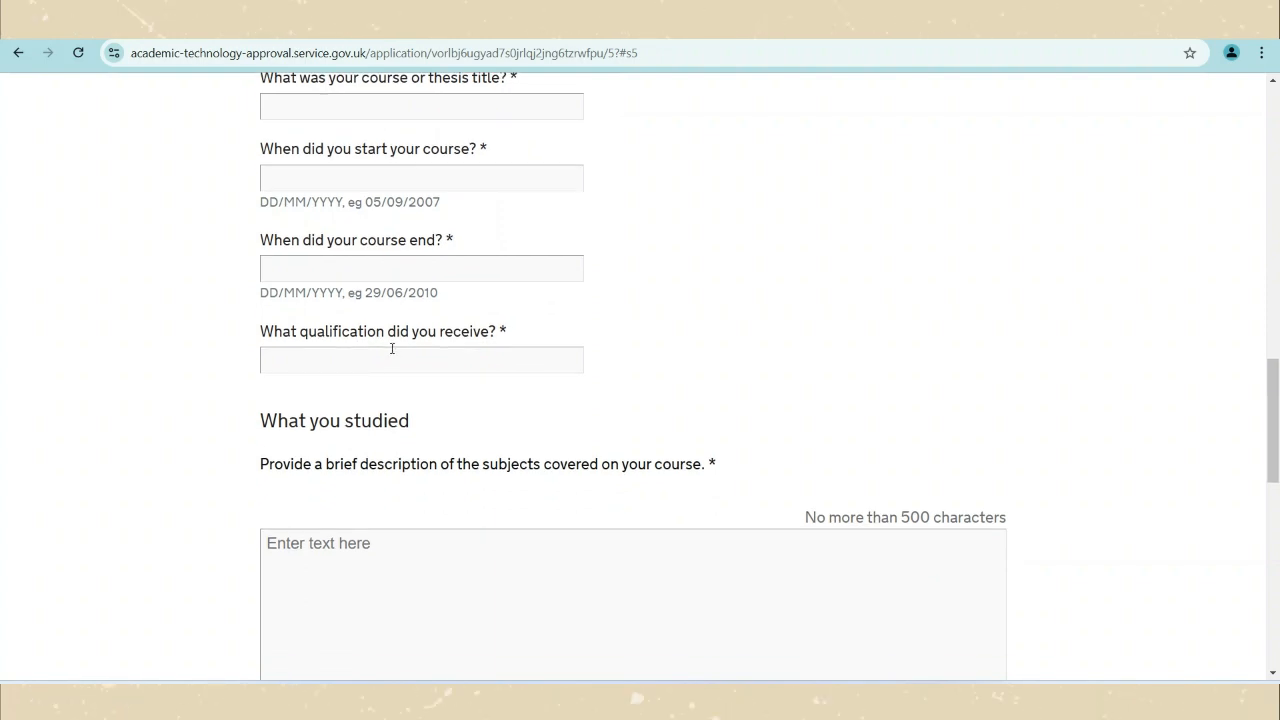
pyautogui.scroll(-2, 417, 437)
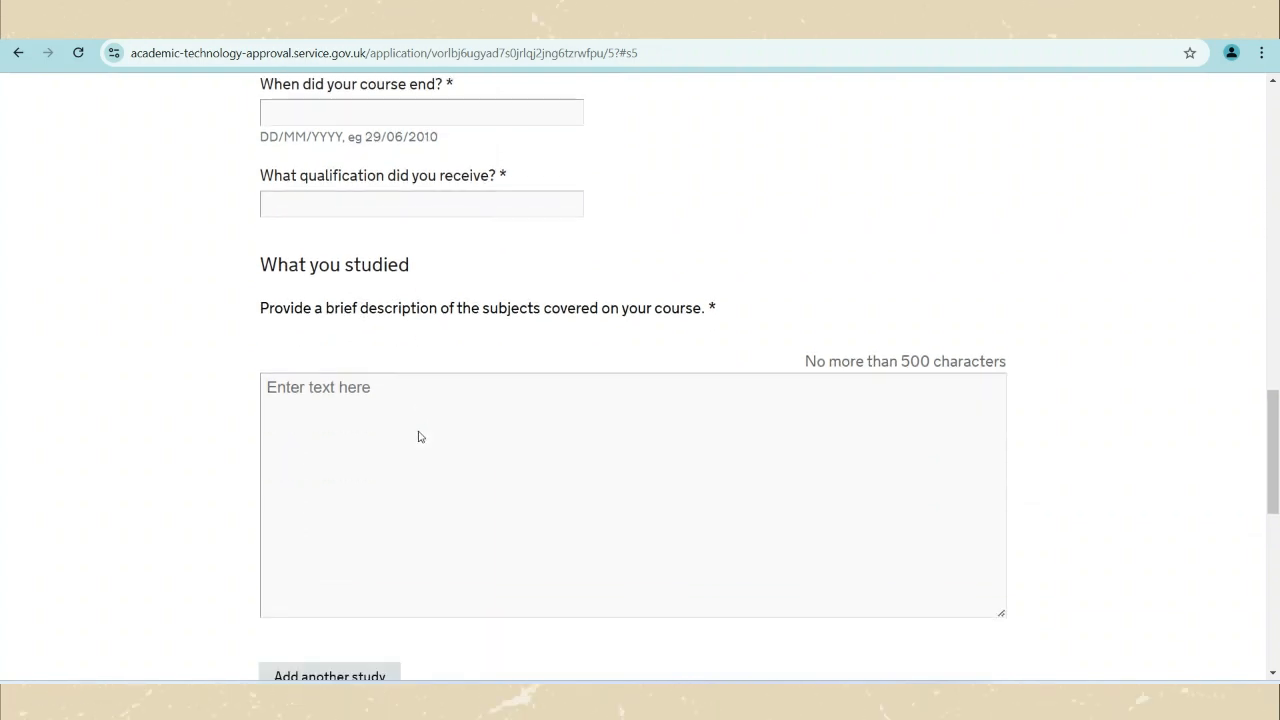
pyautogui.scroll(-4, 380, 411)
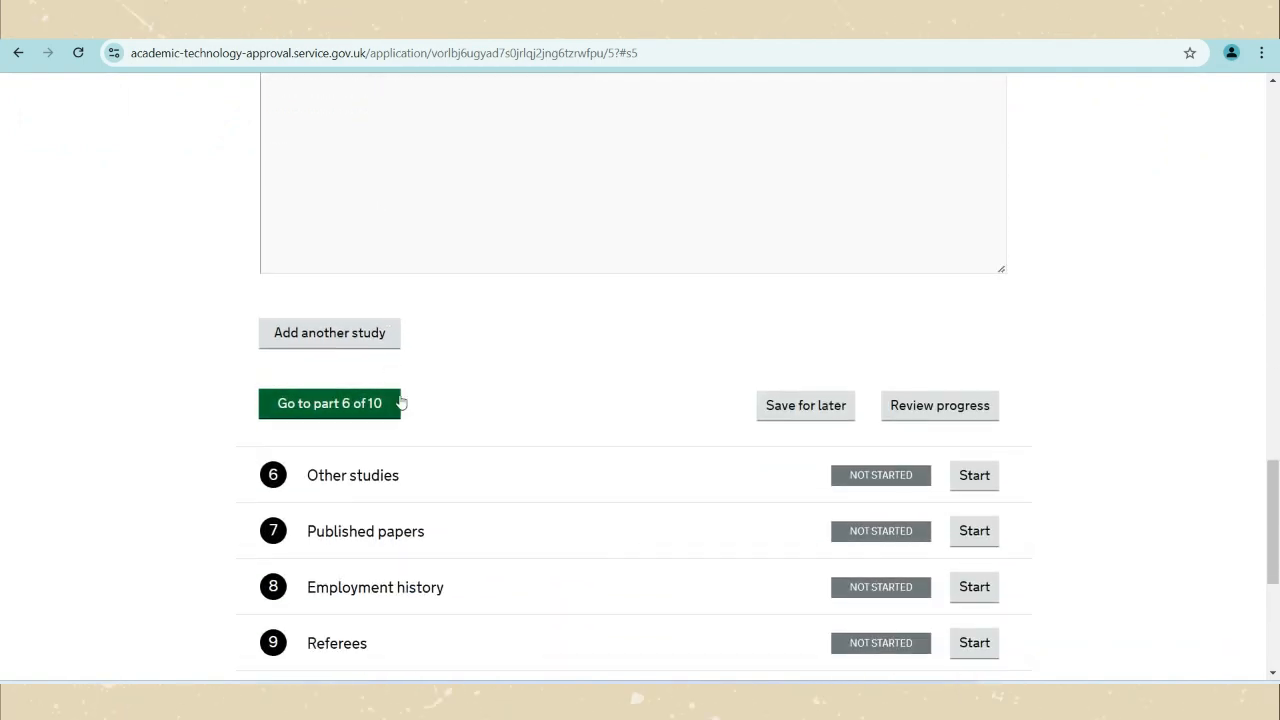
# Add another study entry and review the resulting error messages.
pyautogui.click(362, 334)
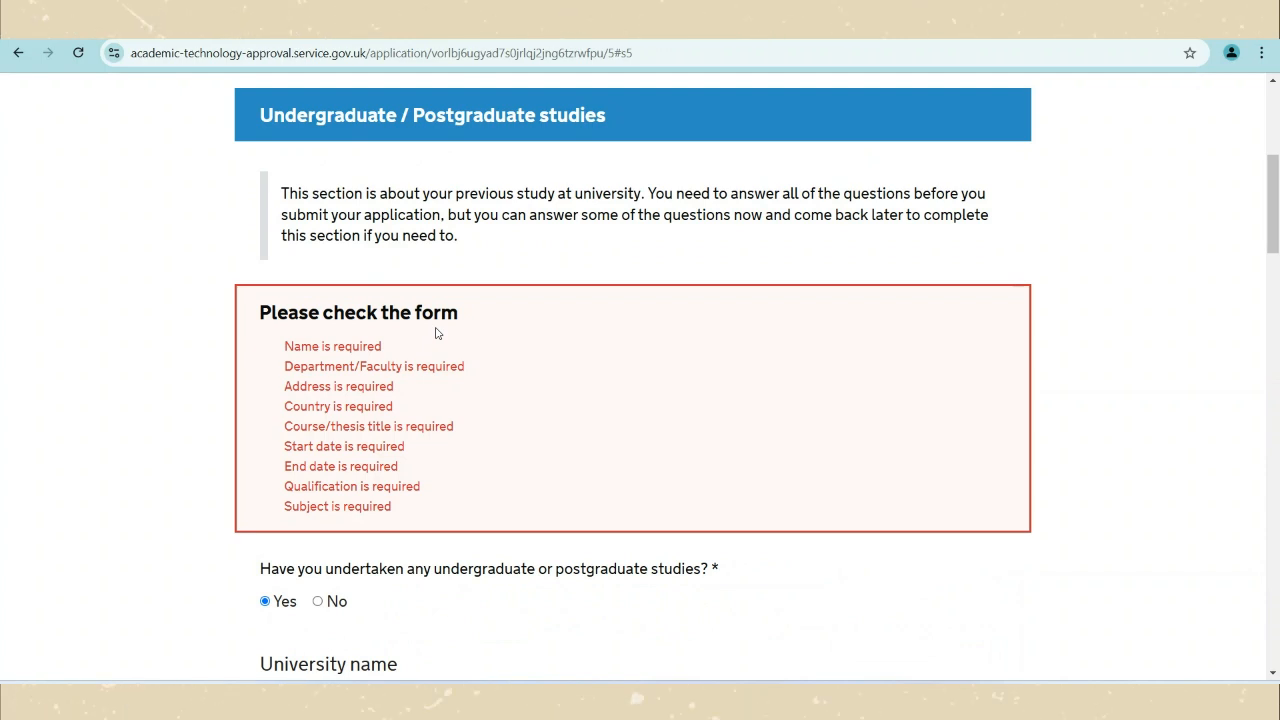
pyautogui.scroll(-7, 453, 490)
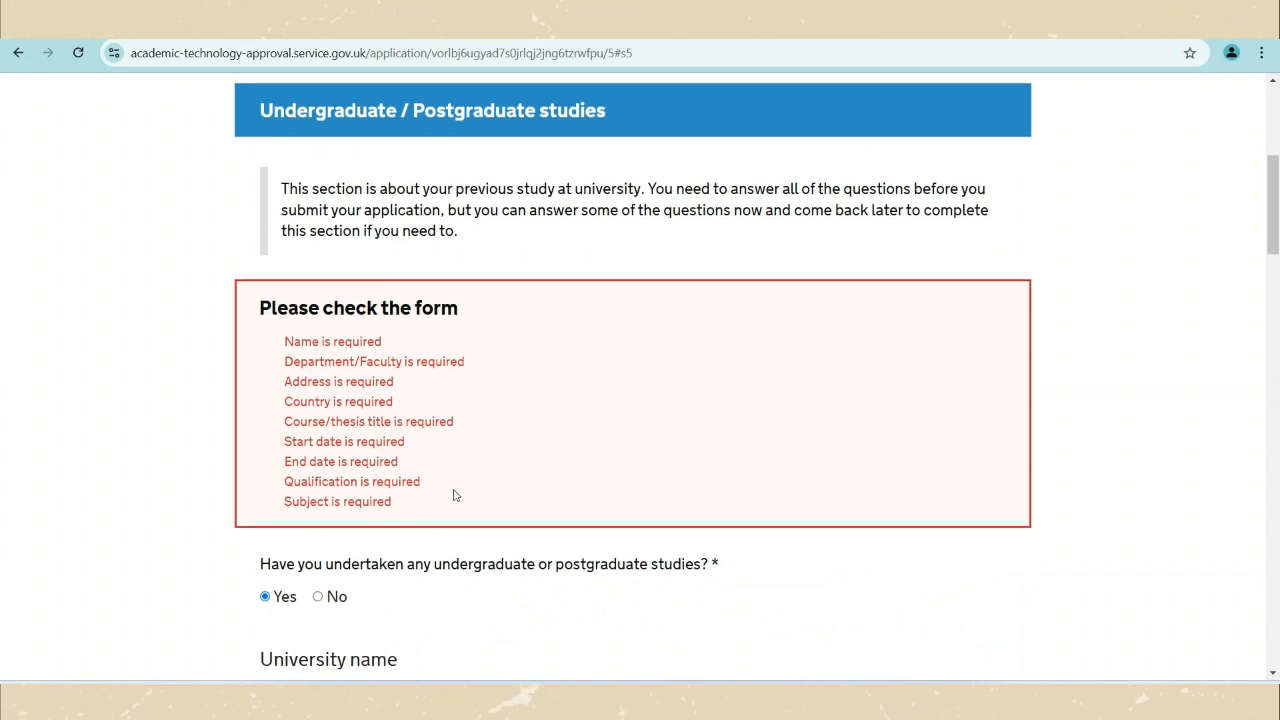
pyautogui.scroll(-15, 453, 496)
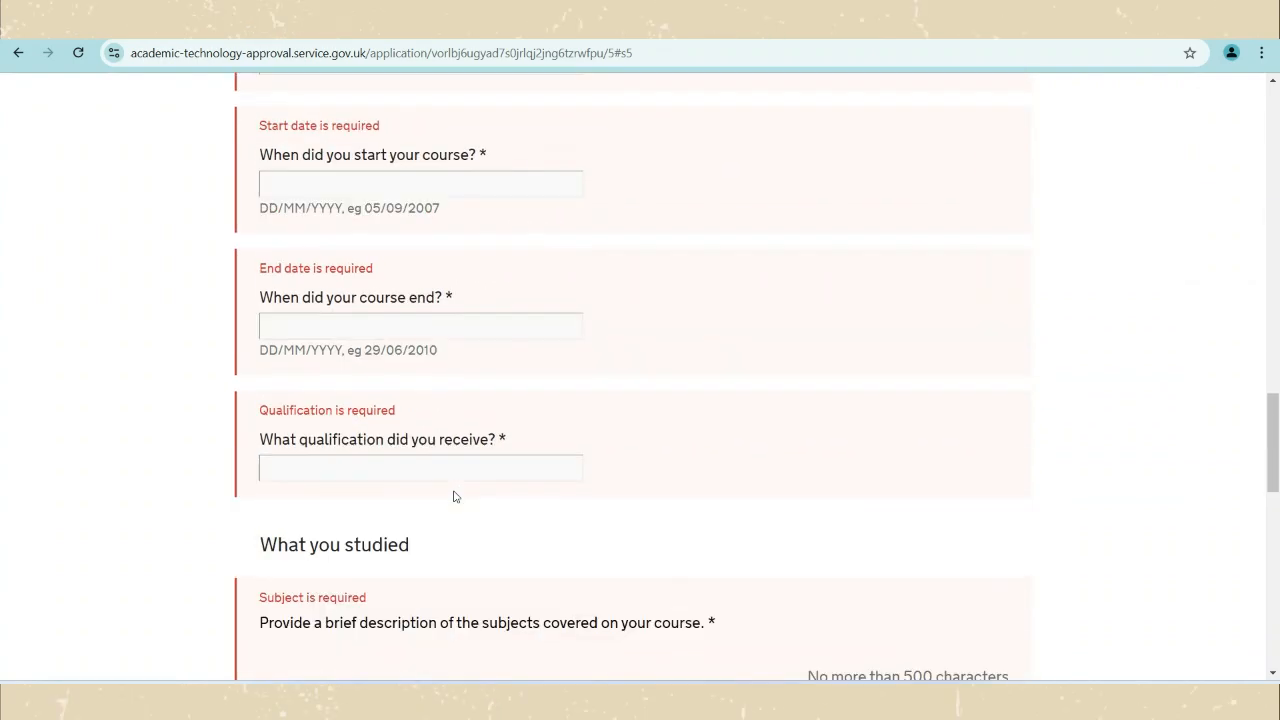
pyautogui.scroll(-2, 453, 496)
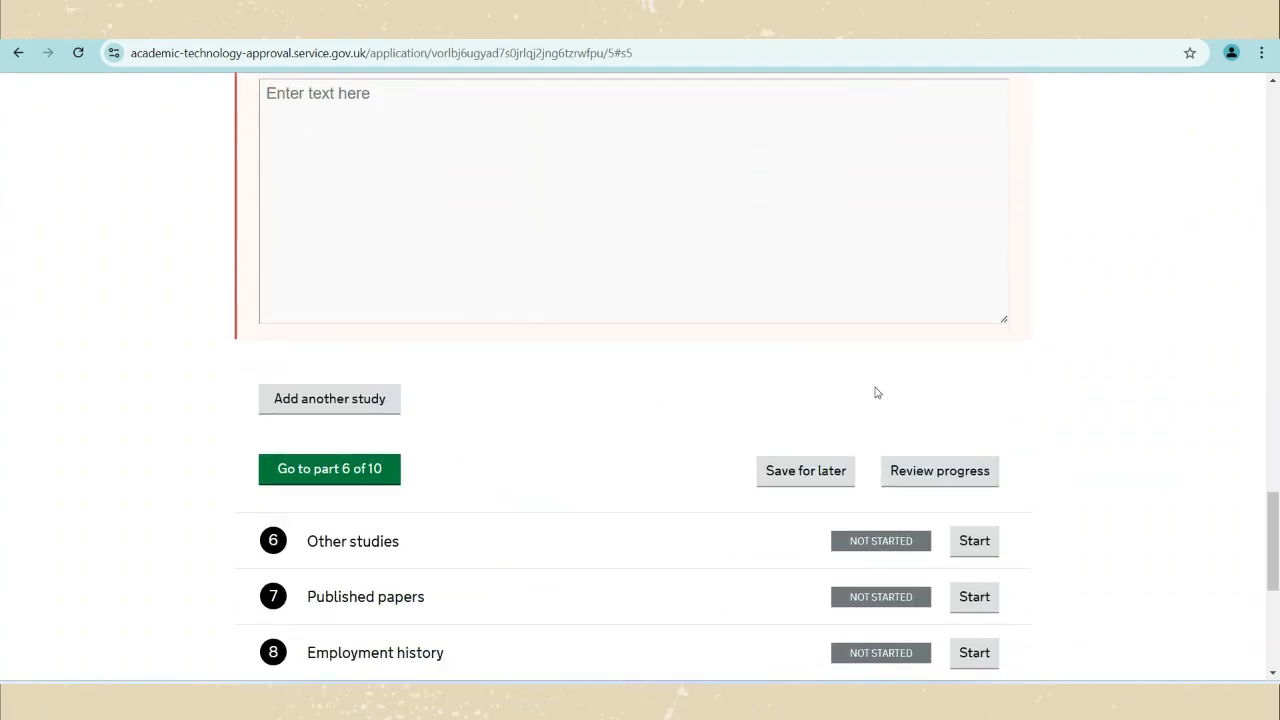
pyautogui.scroll(-2, 885, 400)
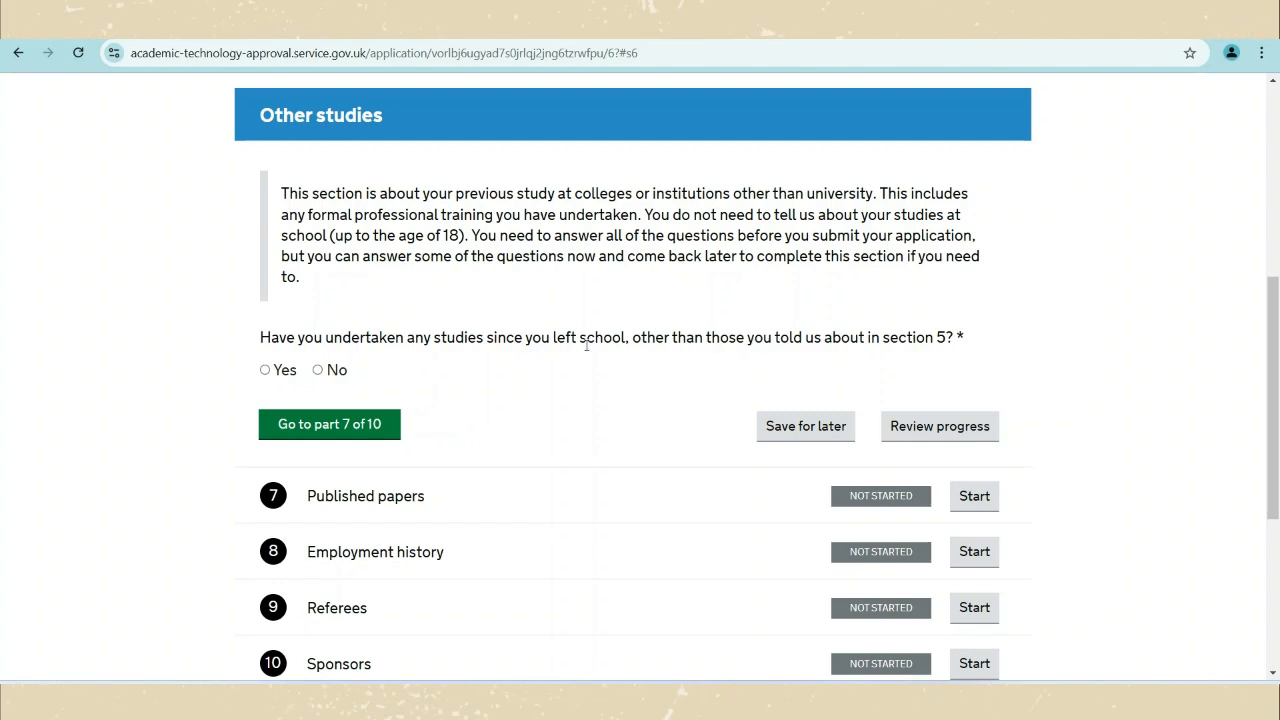
# Start Published papers and answer Yes to having published papers.
pyautogui.scroll(-1, 707, 456)
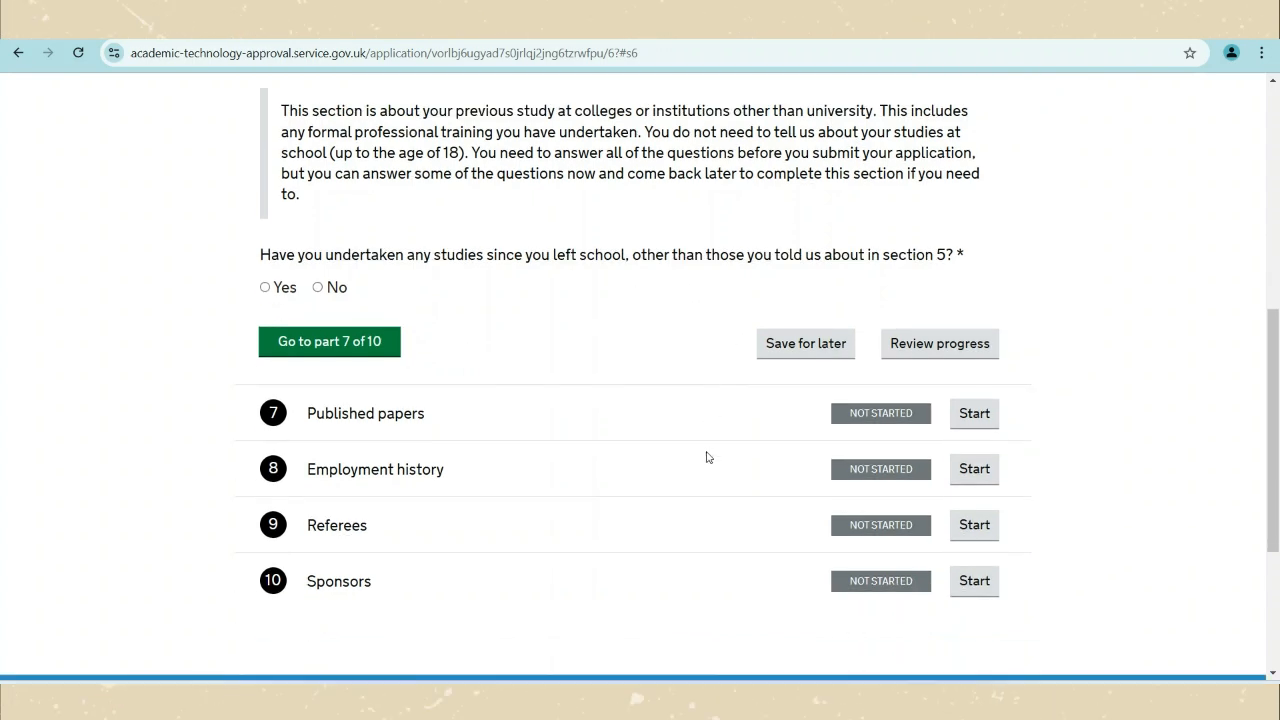
pyautogui.click(971, 420)
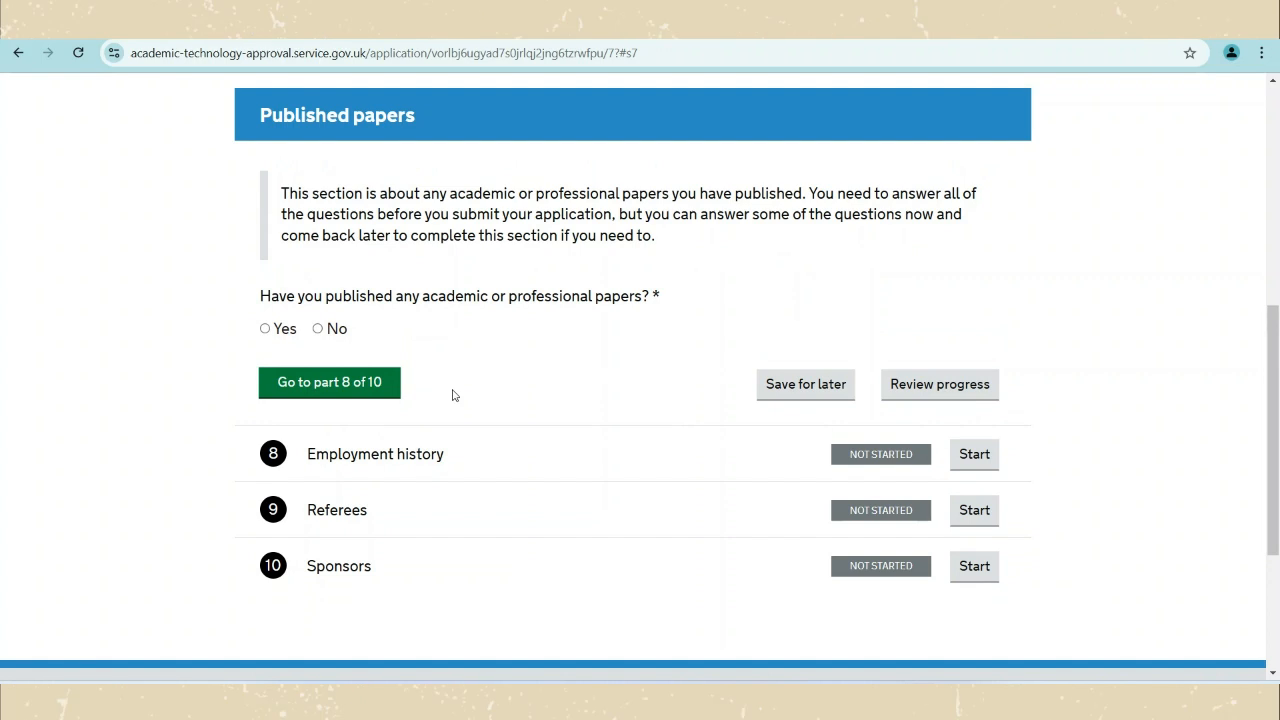
pyautogui.scroll(1, 453, 400)
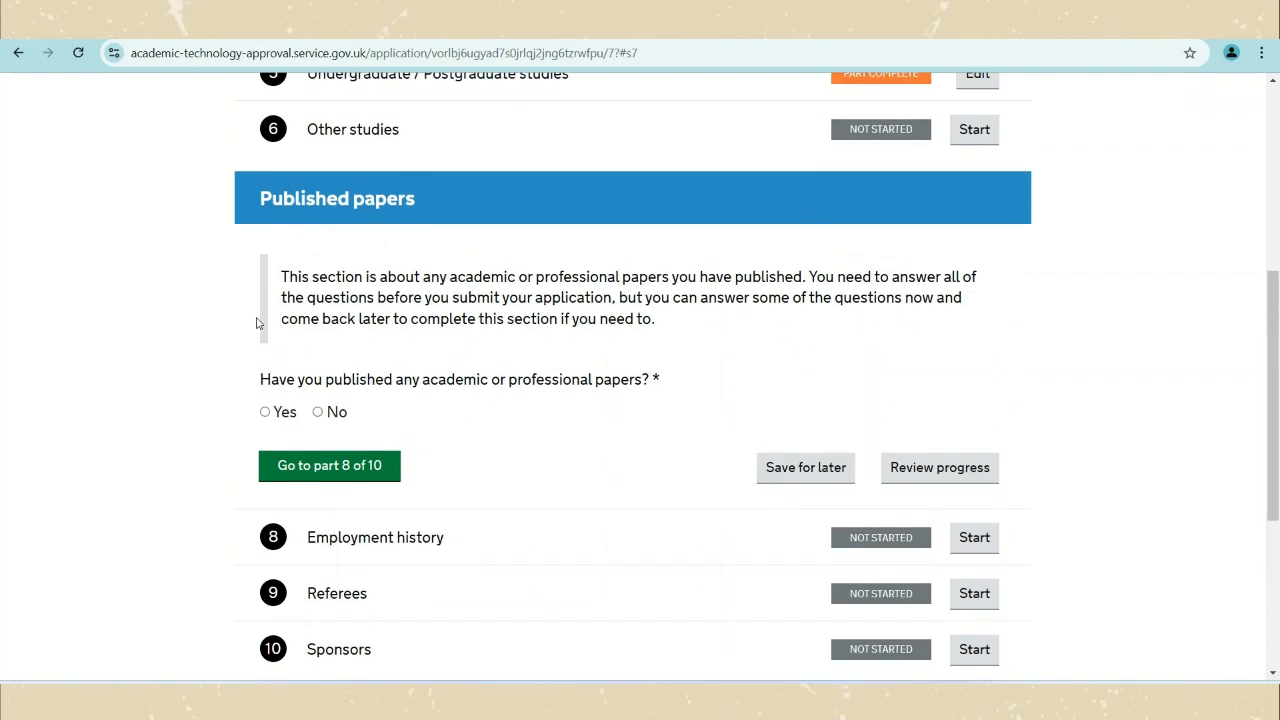
pyautogui.click(320, 412)
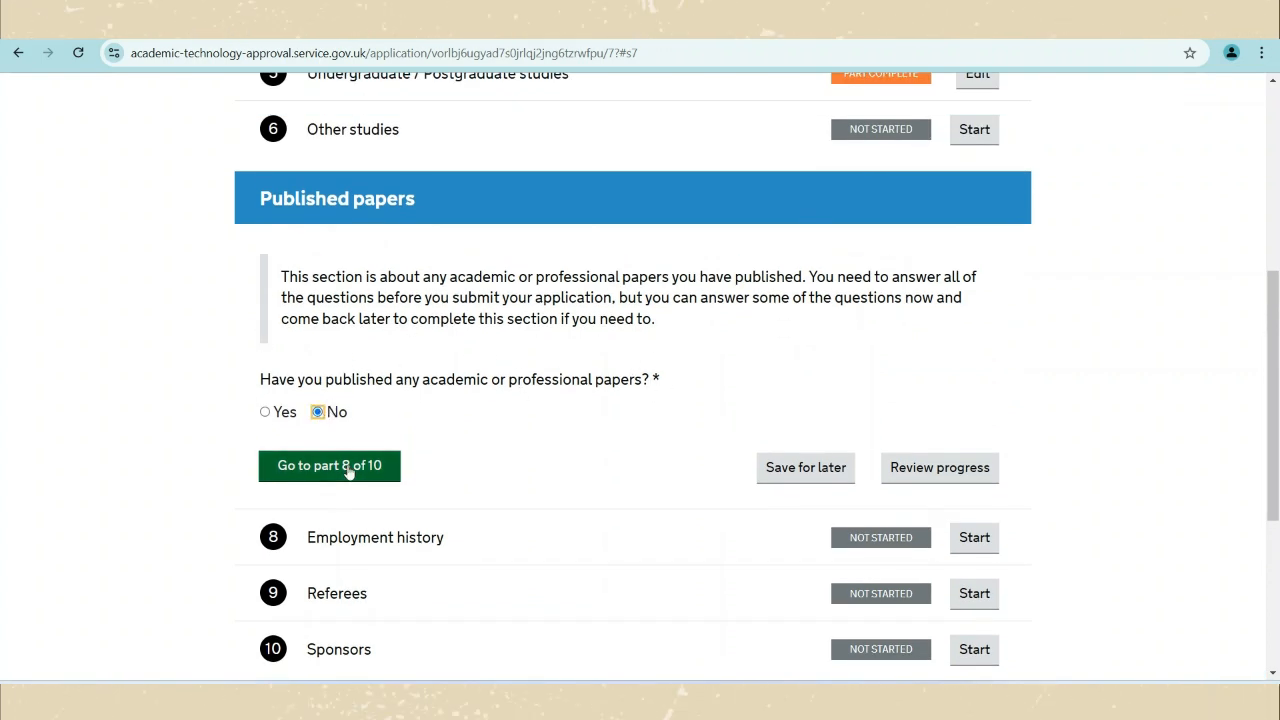
pyautogui.click(265, 412)
pyautogui.scroll(-1, 313, 457)
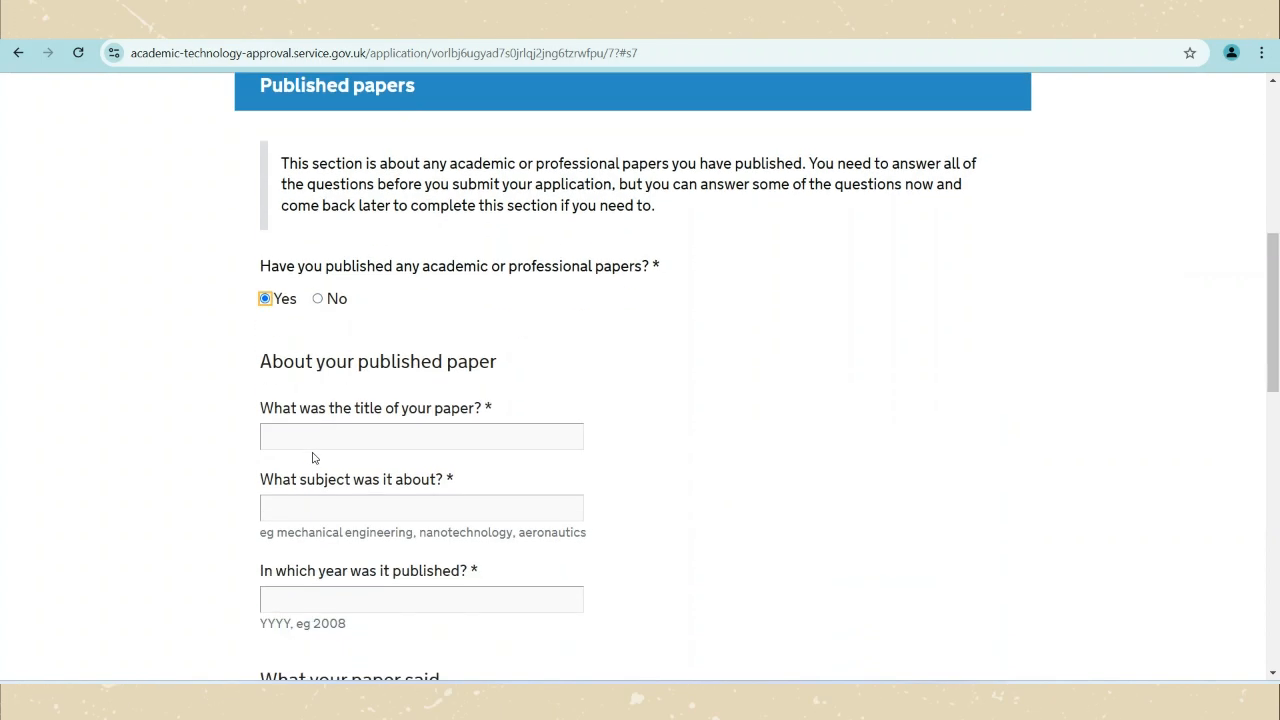
pyautogui.scroll(-1, 313, 457)
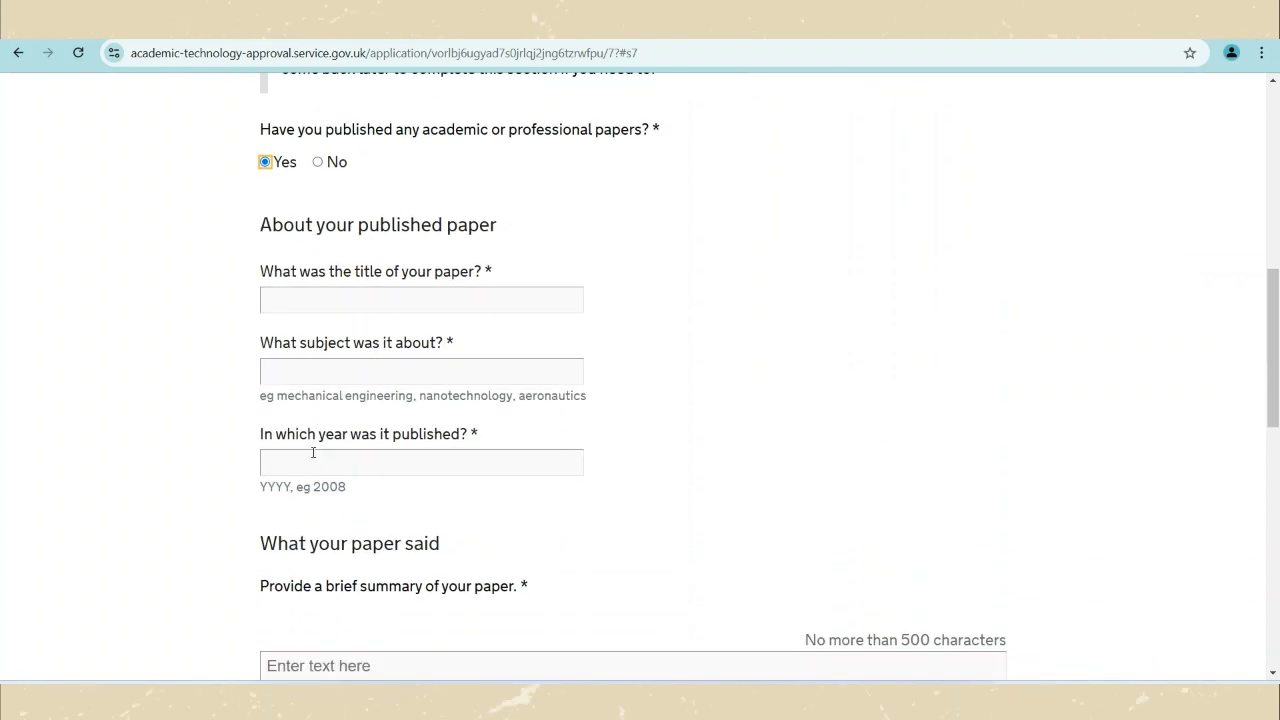
pyautogui.scroll(-1, 313, 453)
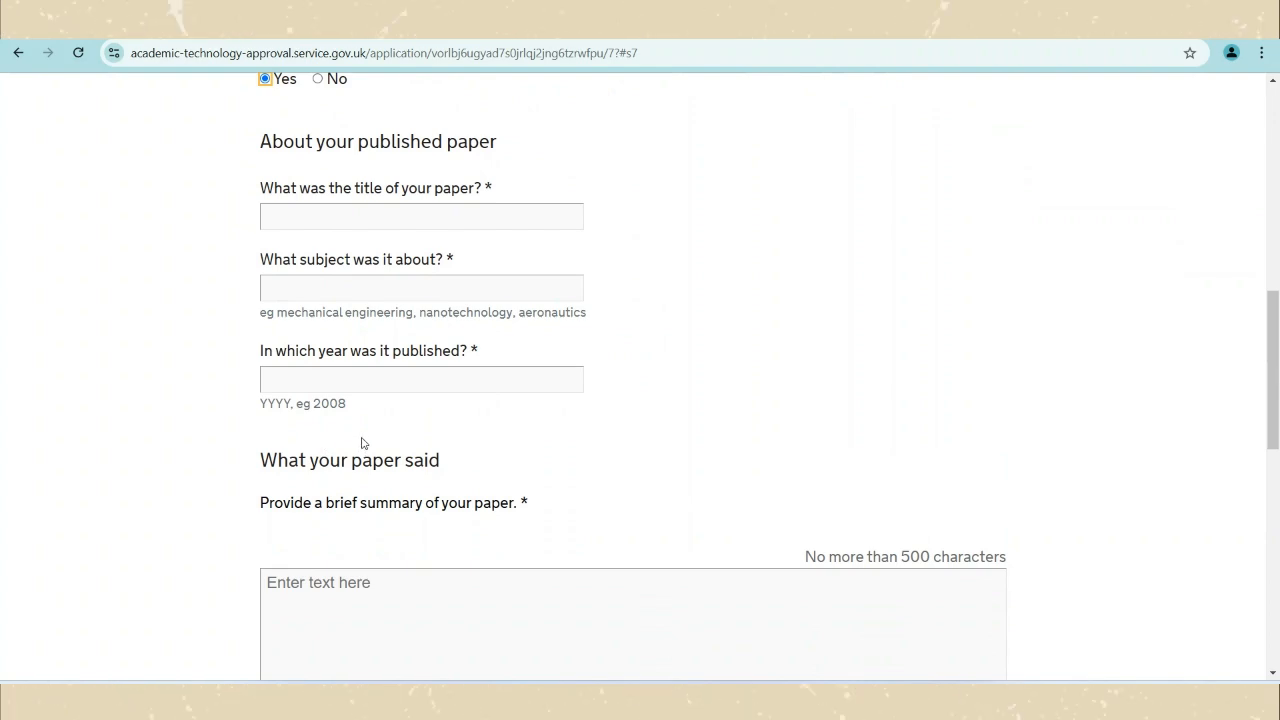
pyautogui.scroll(-3, 531, 383)
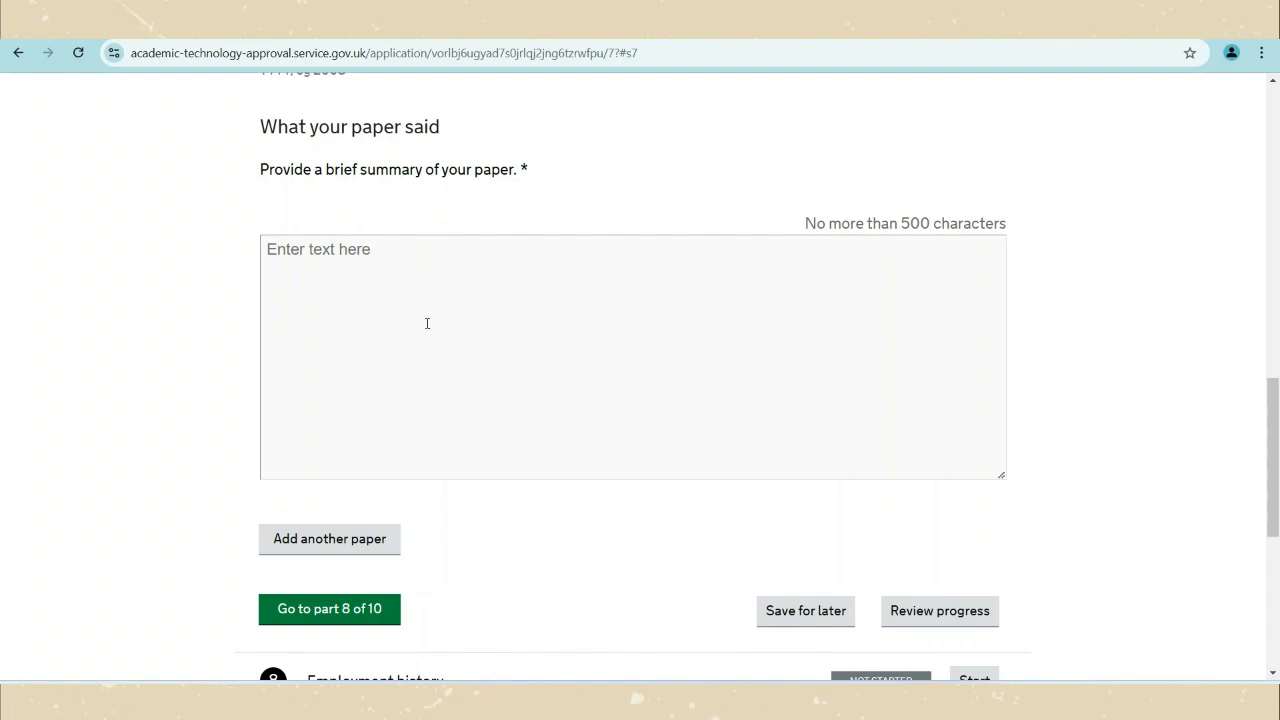
pyautogui.scroll(-2, 494, 390)
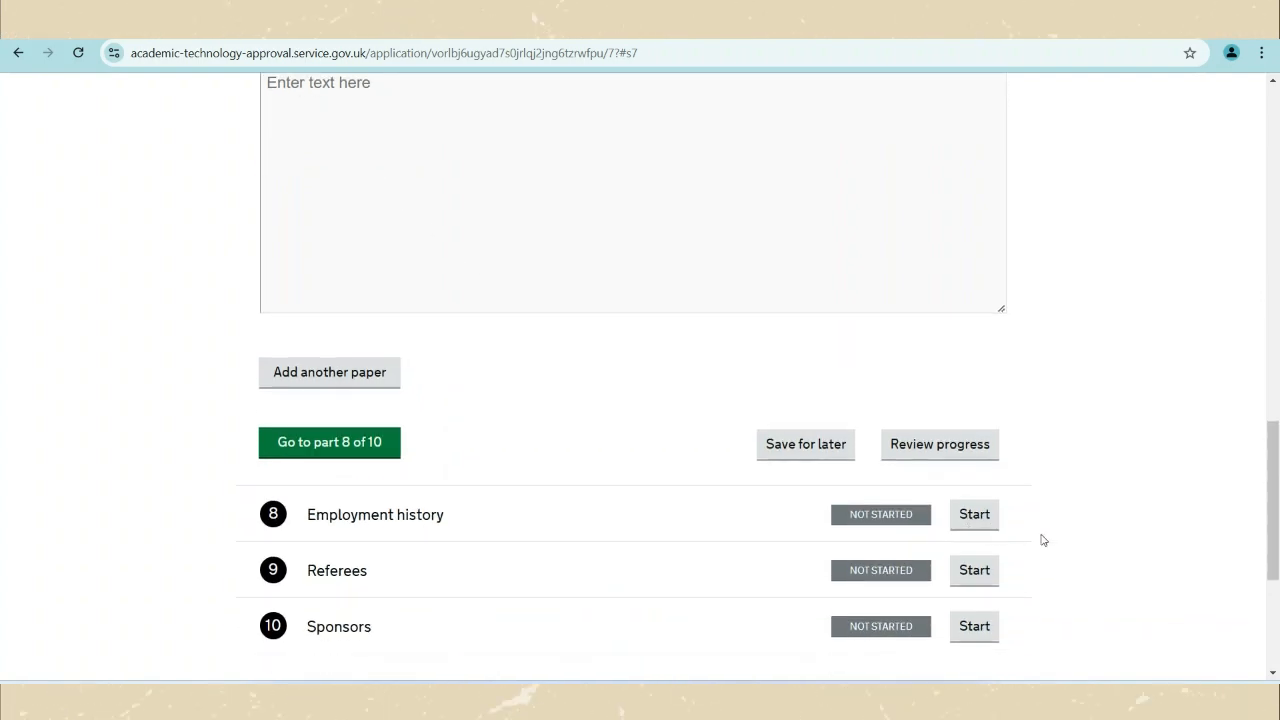
# Answer Yes in Employment history, then open the Referees section.
pyautogui.click(977, 518)
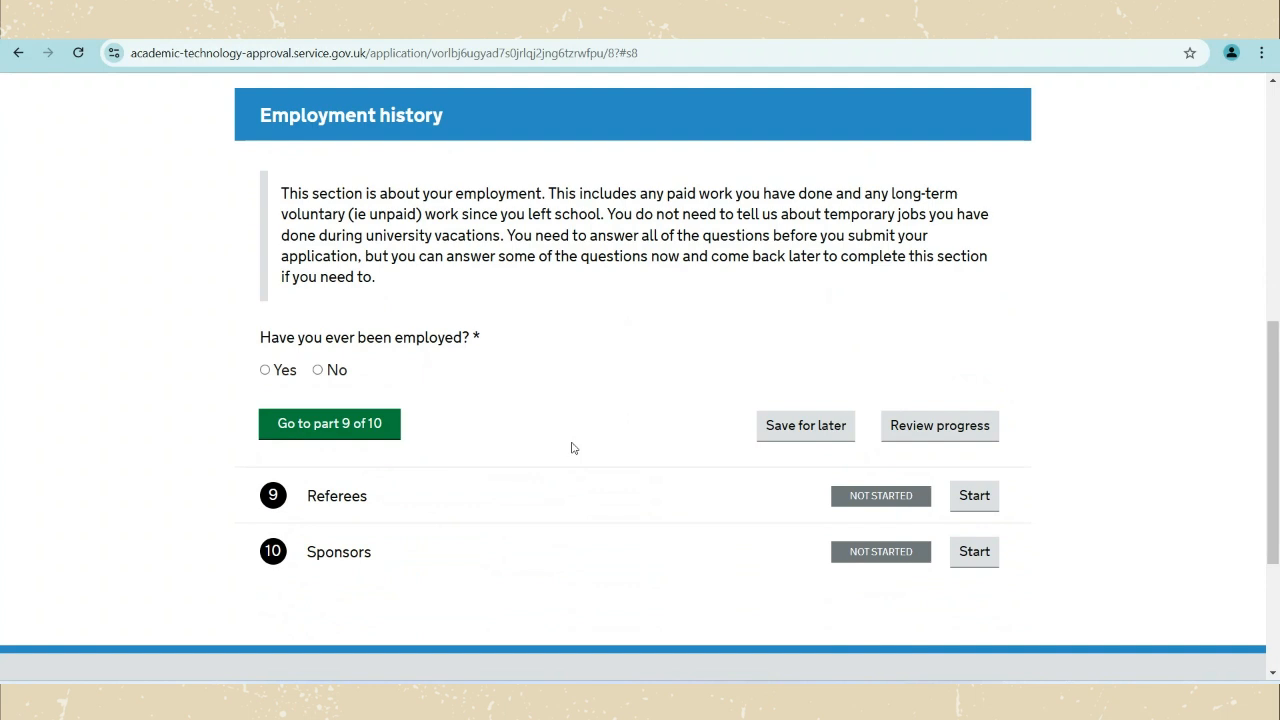
pyautogui.click(318, 370)
pyautogui.click(266, 370)
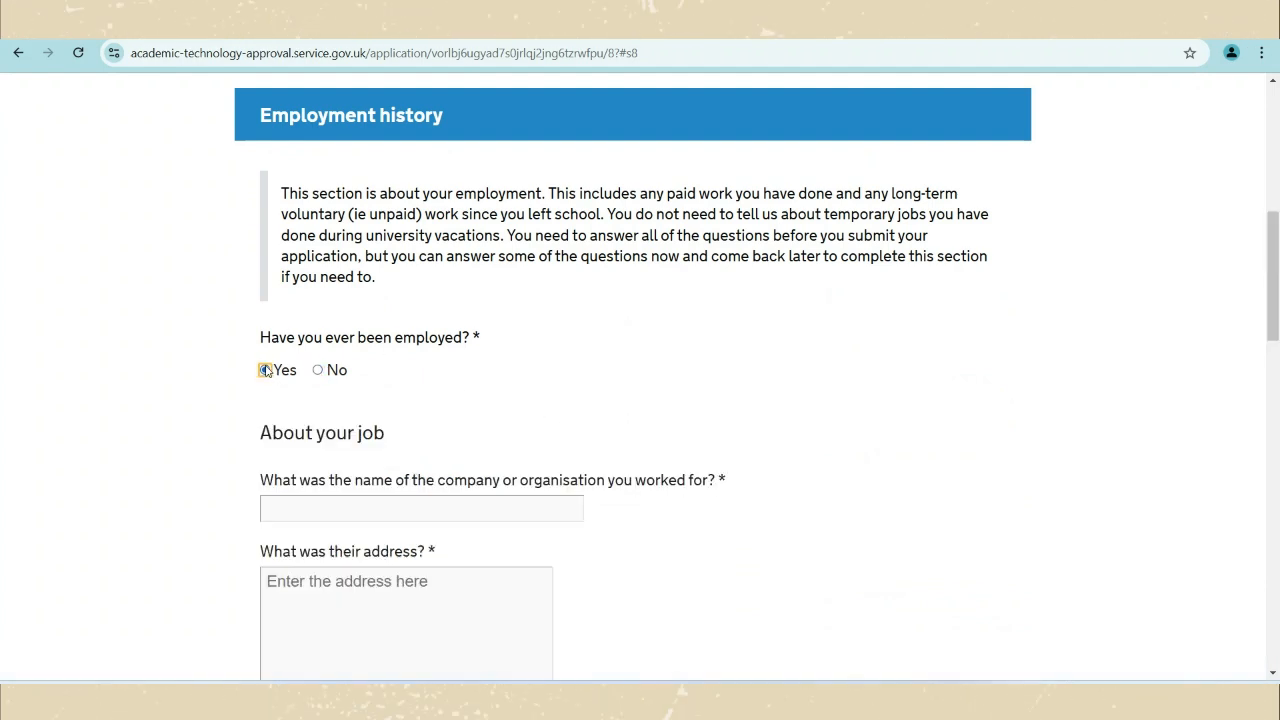
pyautogui.scroll(-7, 370, 394)
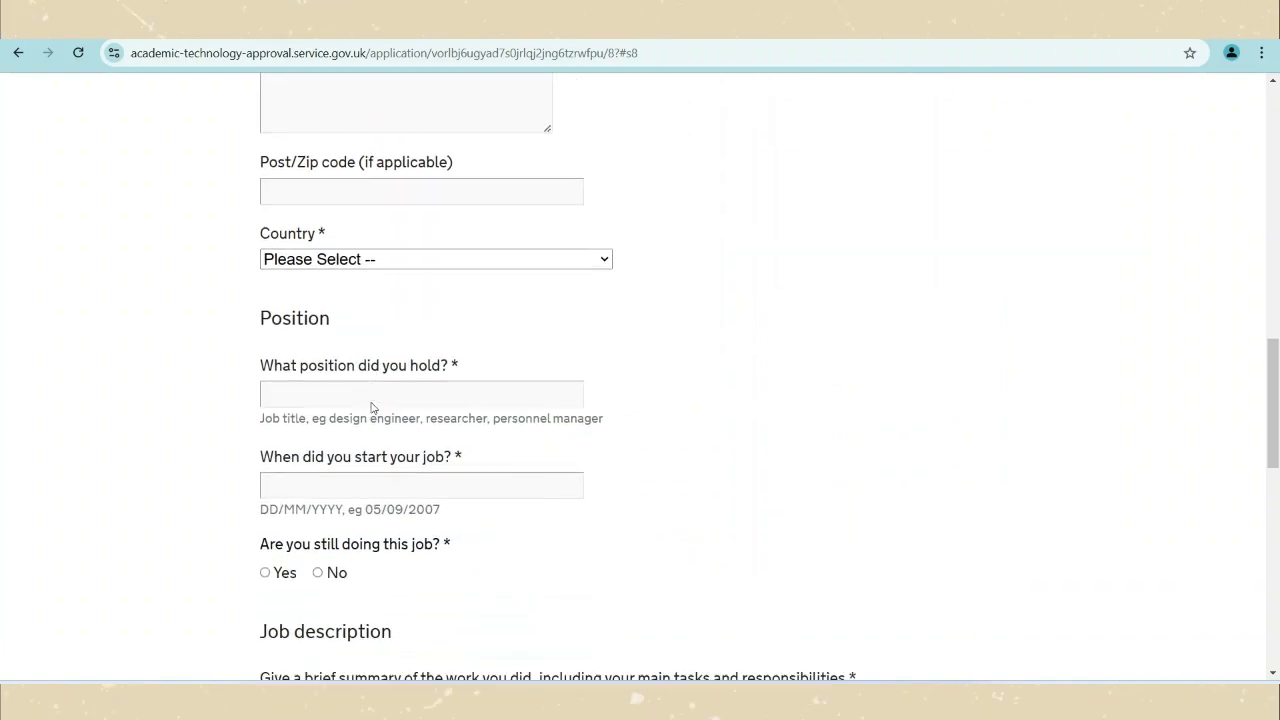
pyautogui.scroll(-7, 371, 407)
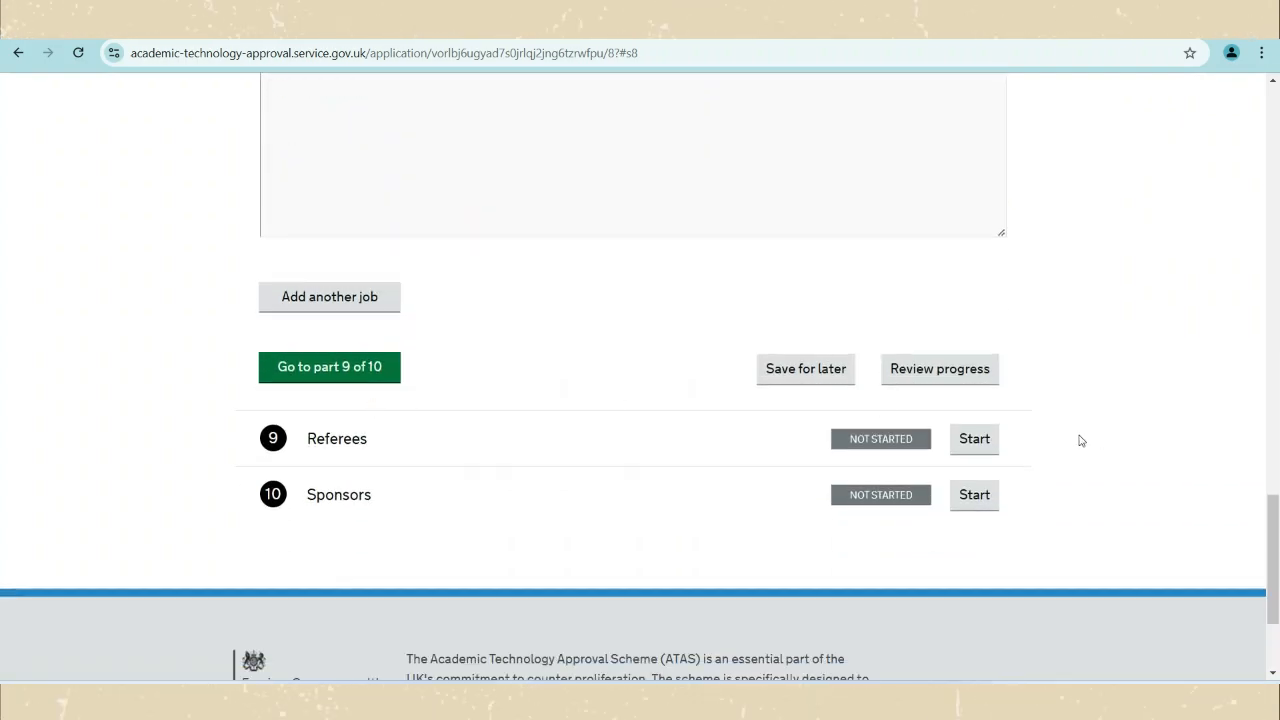
pyautogui.click(972, 438)
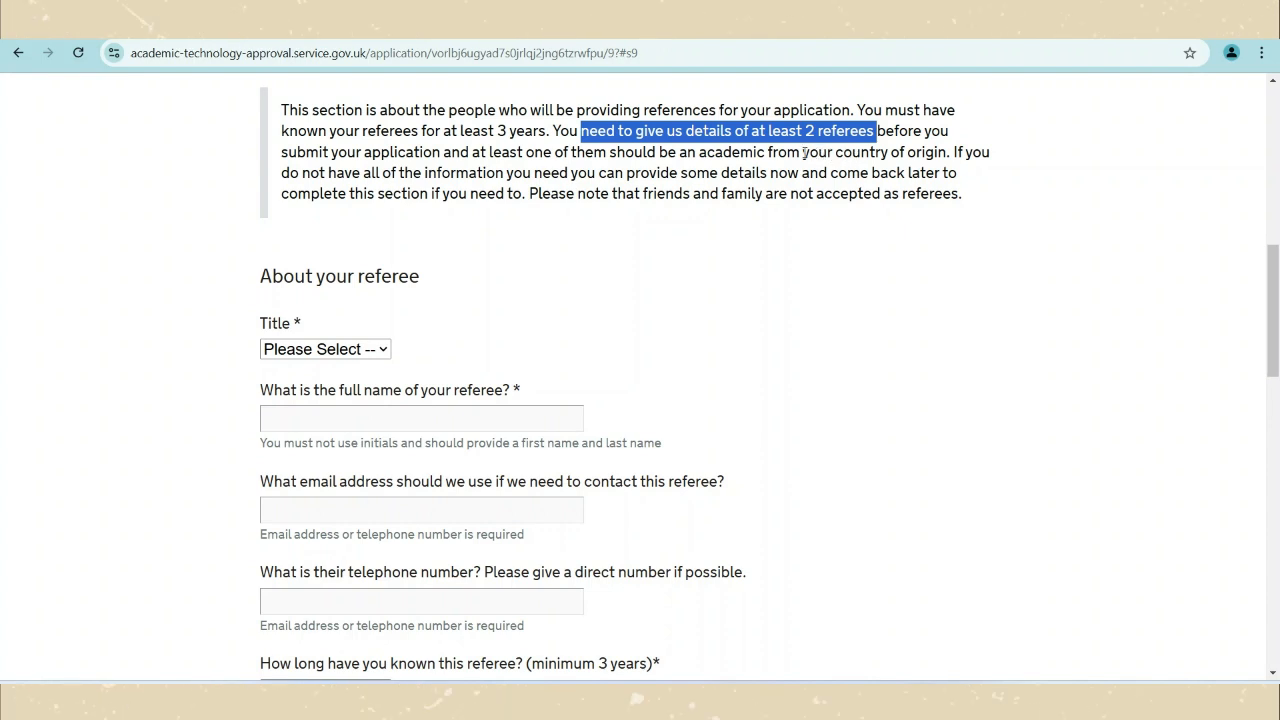
# Highlight 'your country of origin' and 'at least 3 years' in the referee requirements, then start Sponsors.
pyautogui.moveTo(803, 152); pyautogui.dragTo(947, 153)
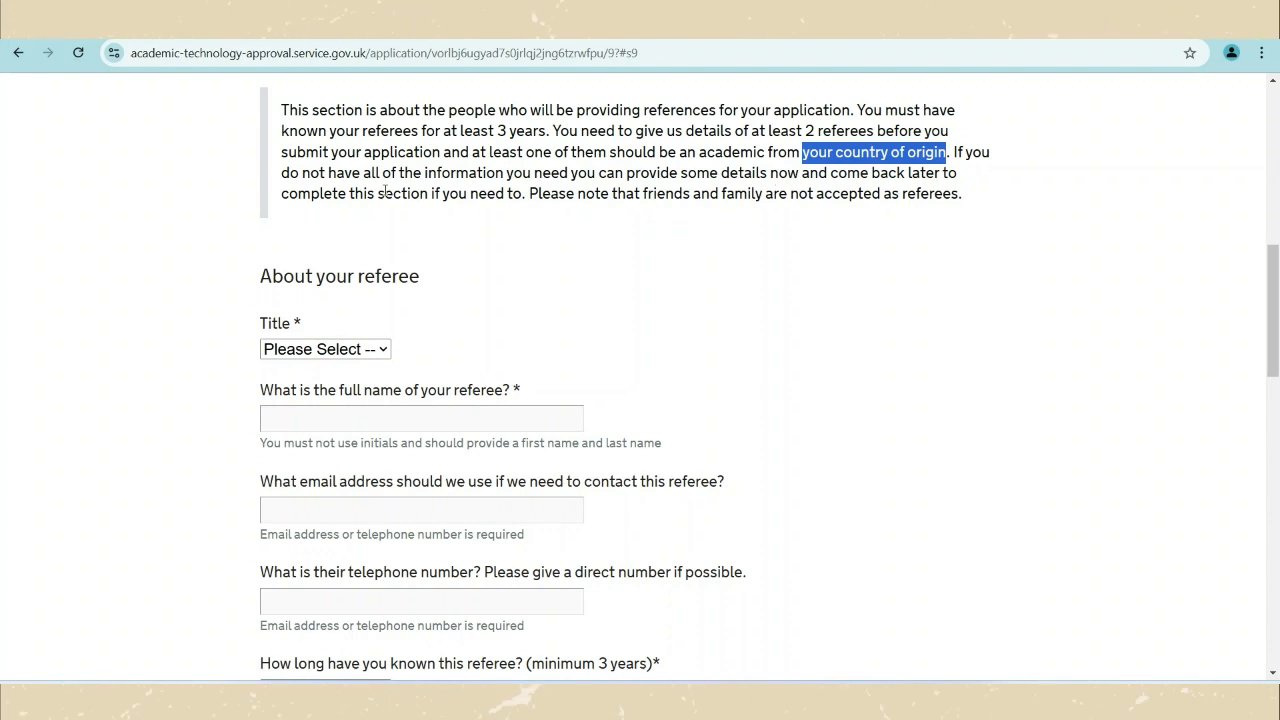
pyautogui.moveTo(444, 131); pyautogui.dragTo(546, 132)
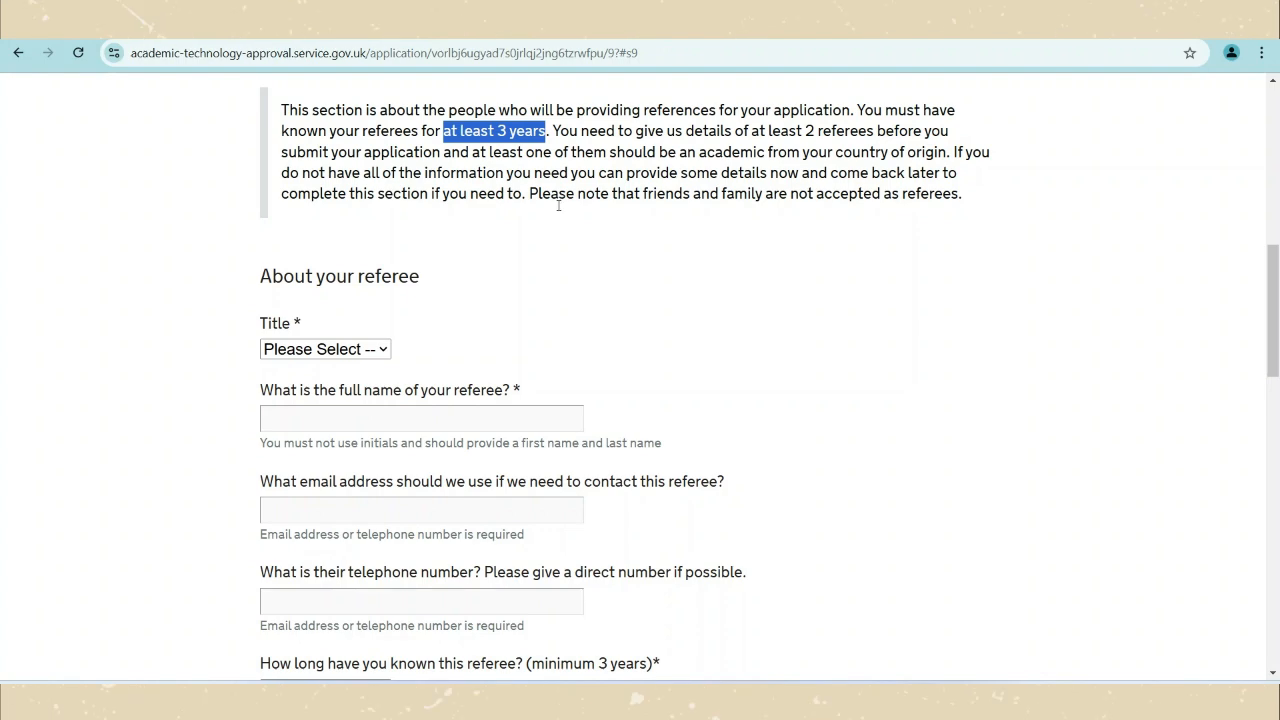
pyautogui.scroll(-4, 557, 220)
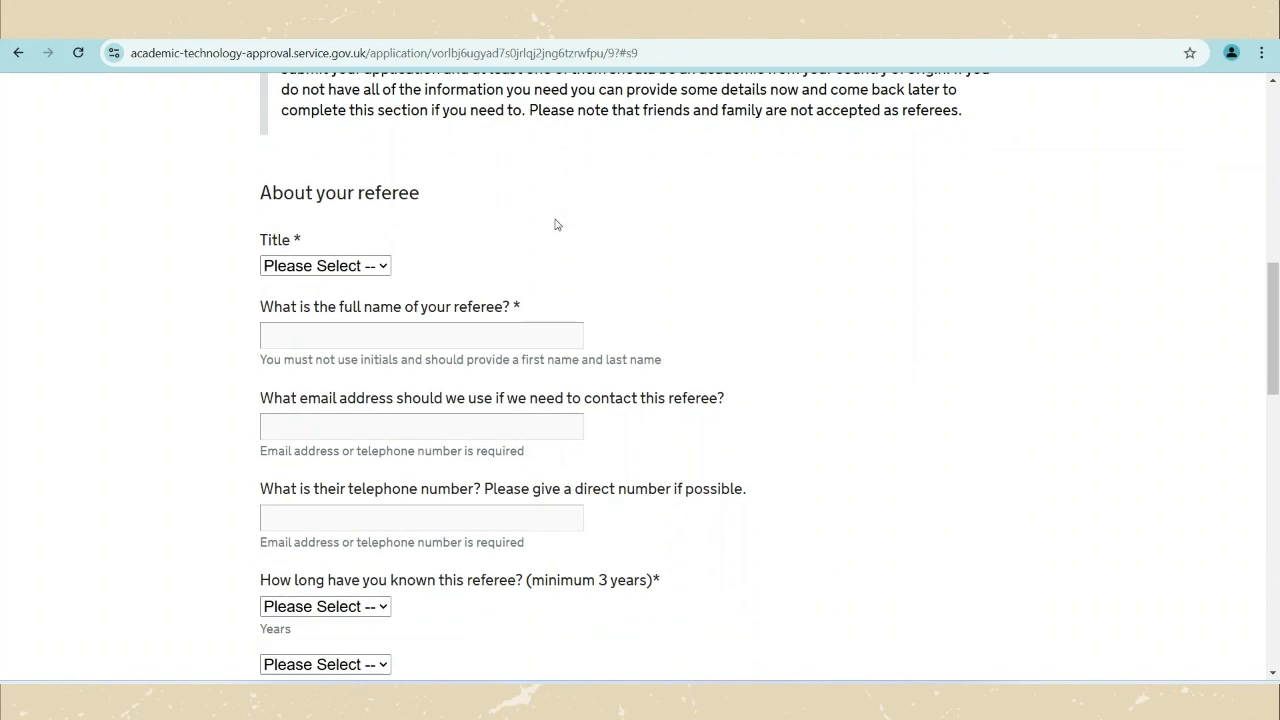
pyautogui.scroll(-7, 556, 224)
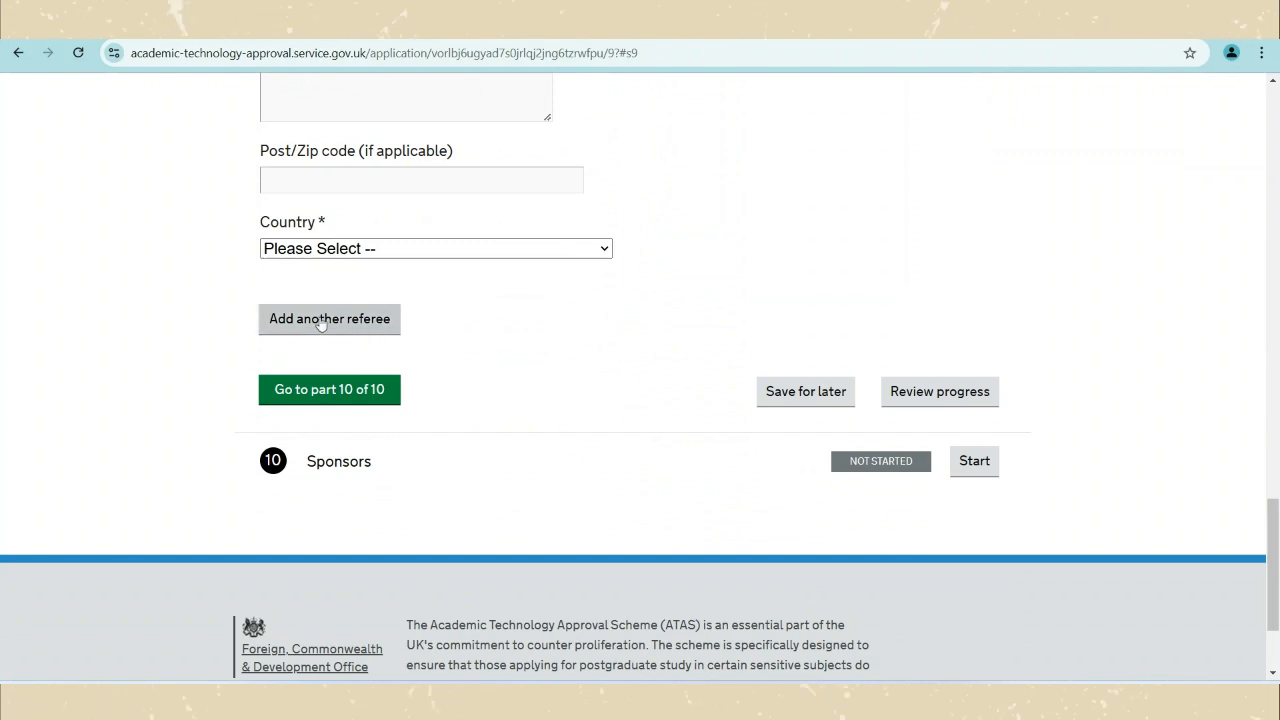
pyautogui.scroll(-1, 650, 357)
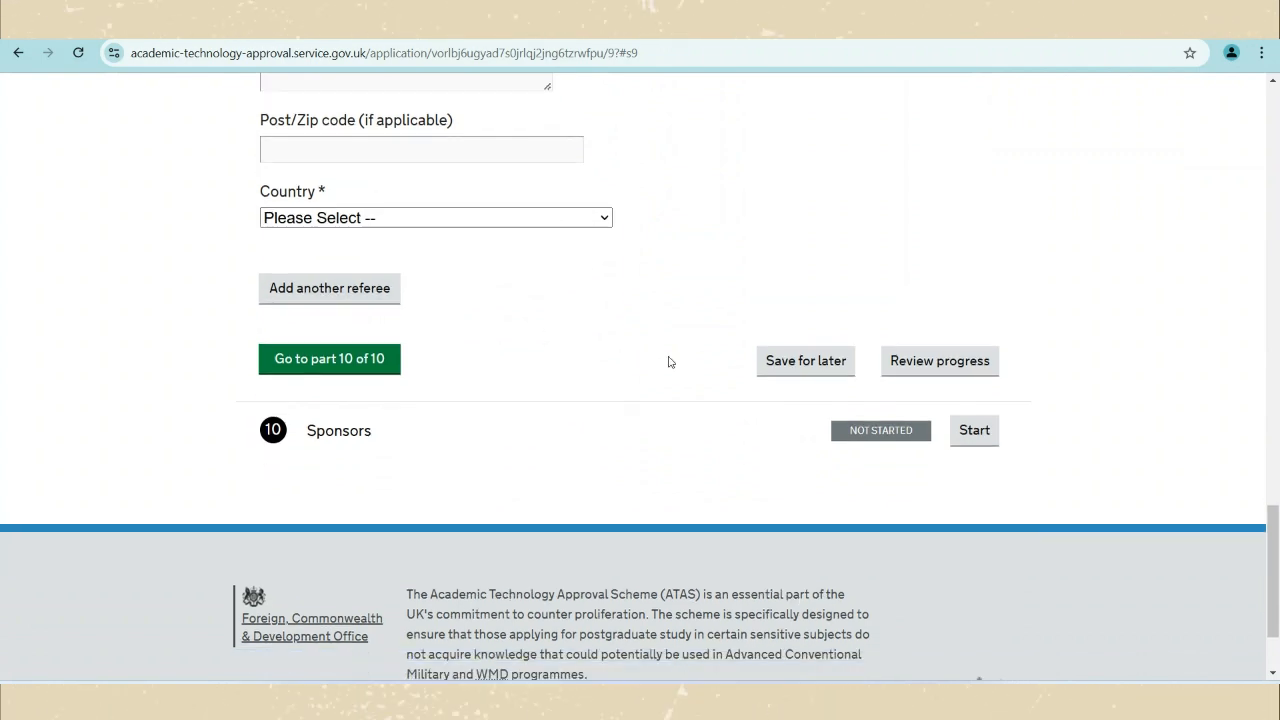
pyautogui.click(966, 381)
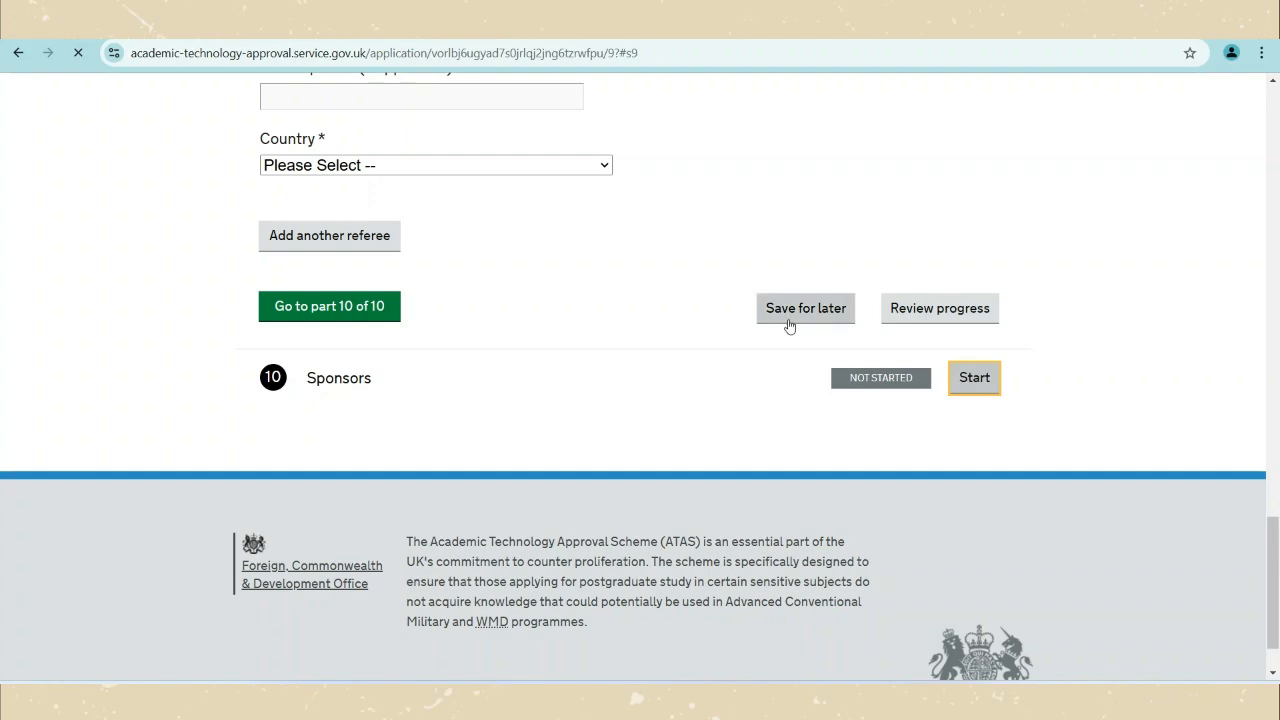
# Save the application for later from the Sponsors page.
pyautogui.scroll(-5, 518, 368)
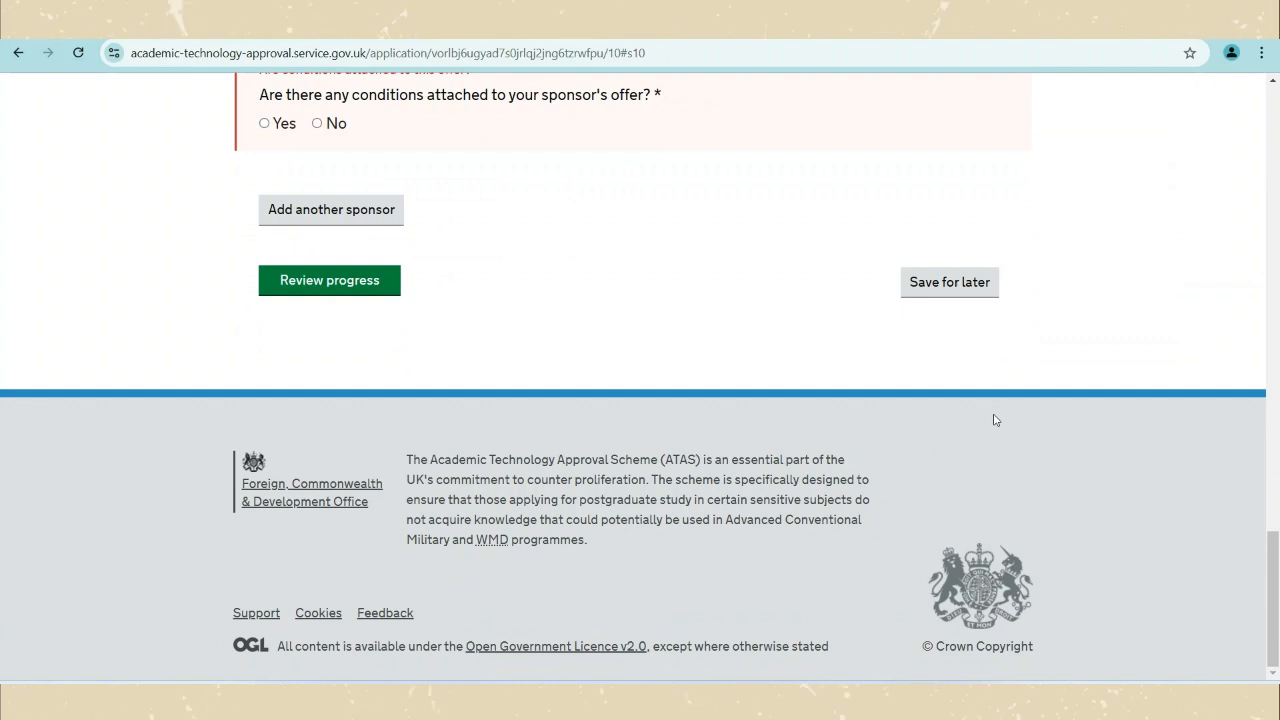
pyautogui.scroll(3, 994, 420)
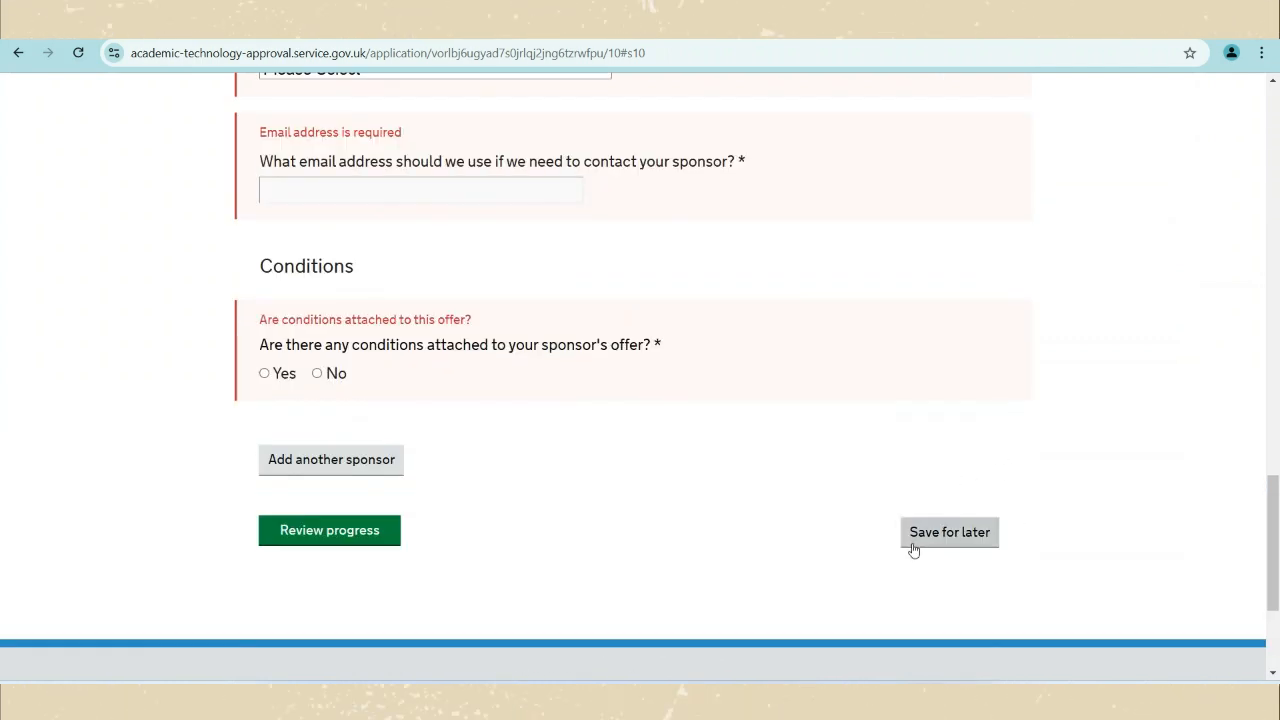
pyautogui.click(949, 537)
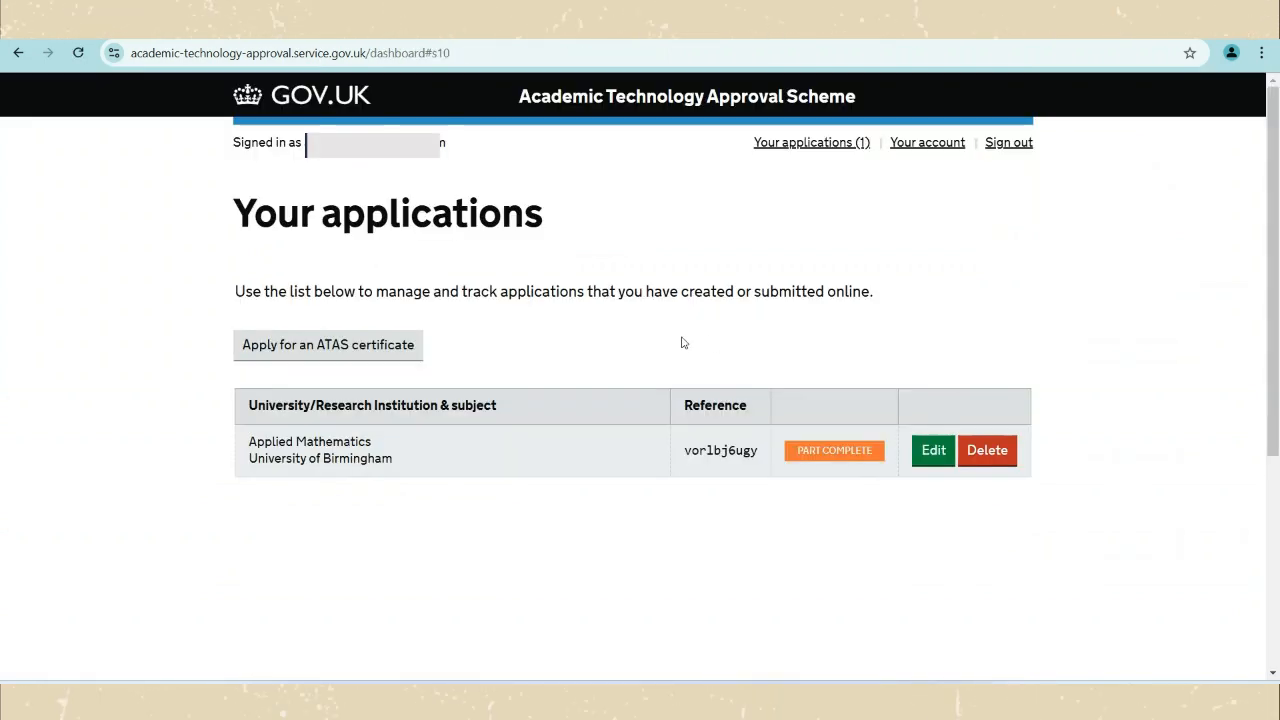
# Reopen the saved Applied Mathematics application and review each section's completion status.
pyautogui.click(932, 450)
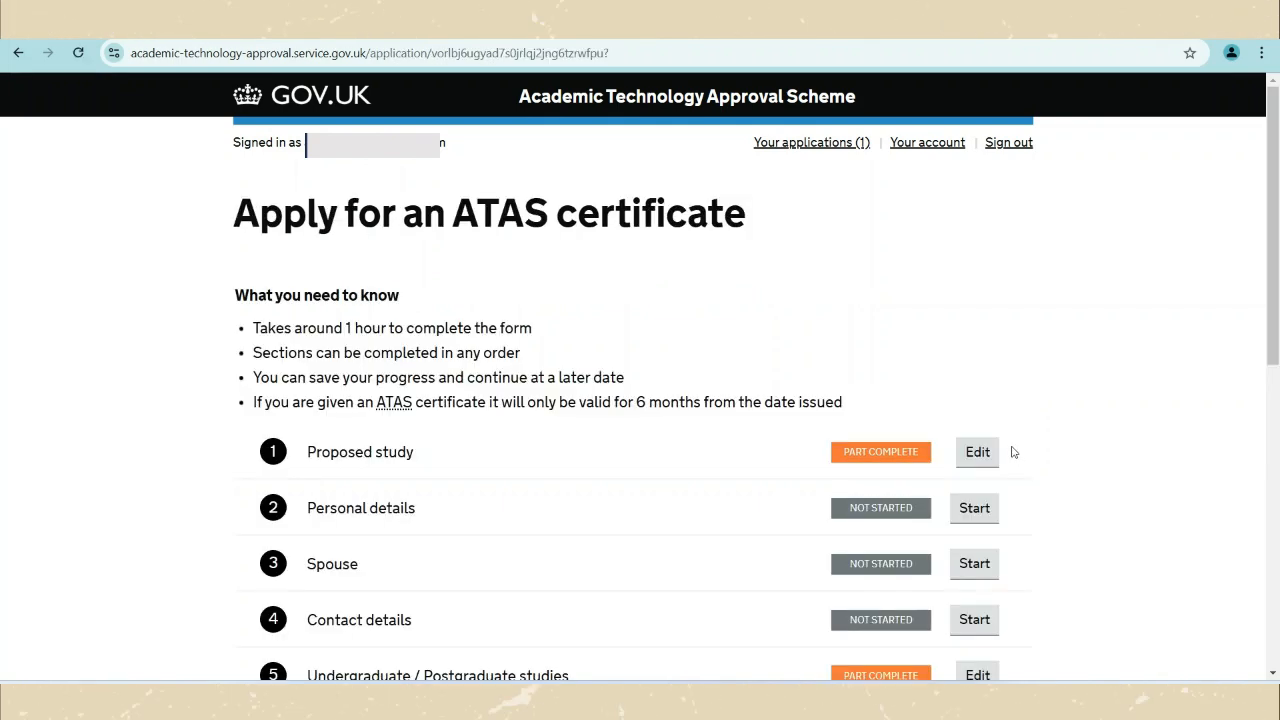
pyautogui.scroll(-5, 717, 473)
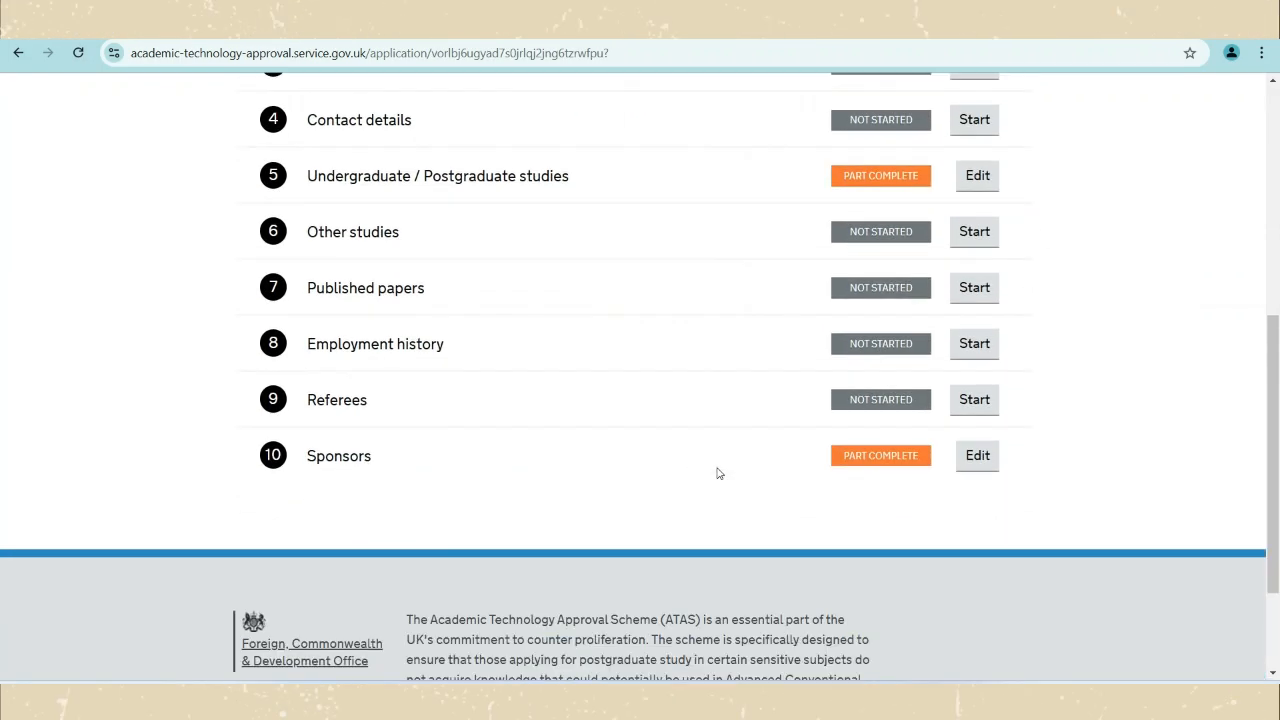
pyautogui.scroll(3, 720, 469)
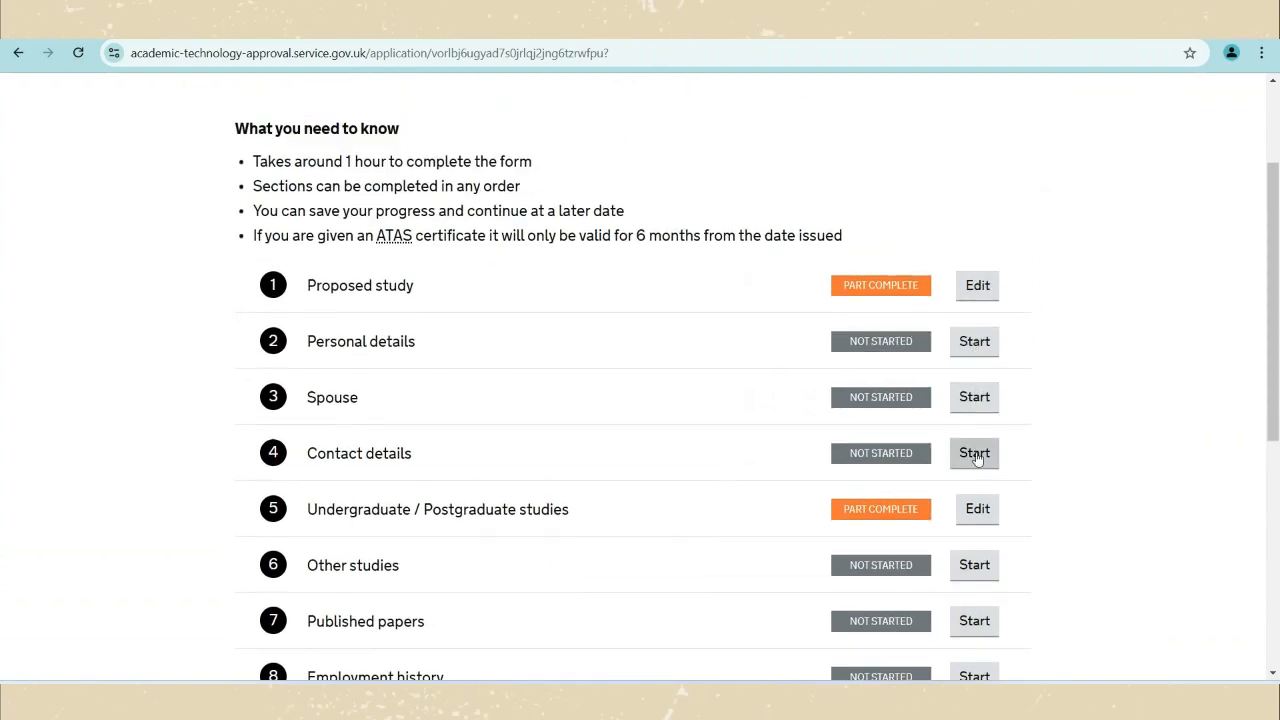
pyautogui.scroll(-1, 986, 485)
pyautogui.scroll(-2, 994, 434)
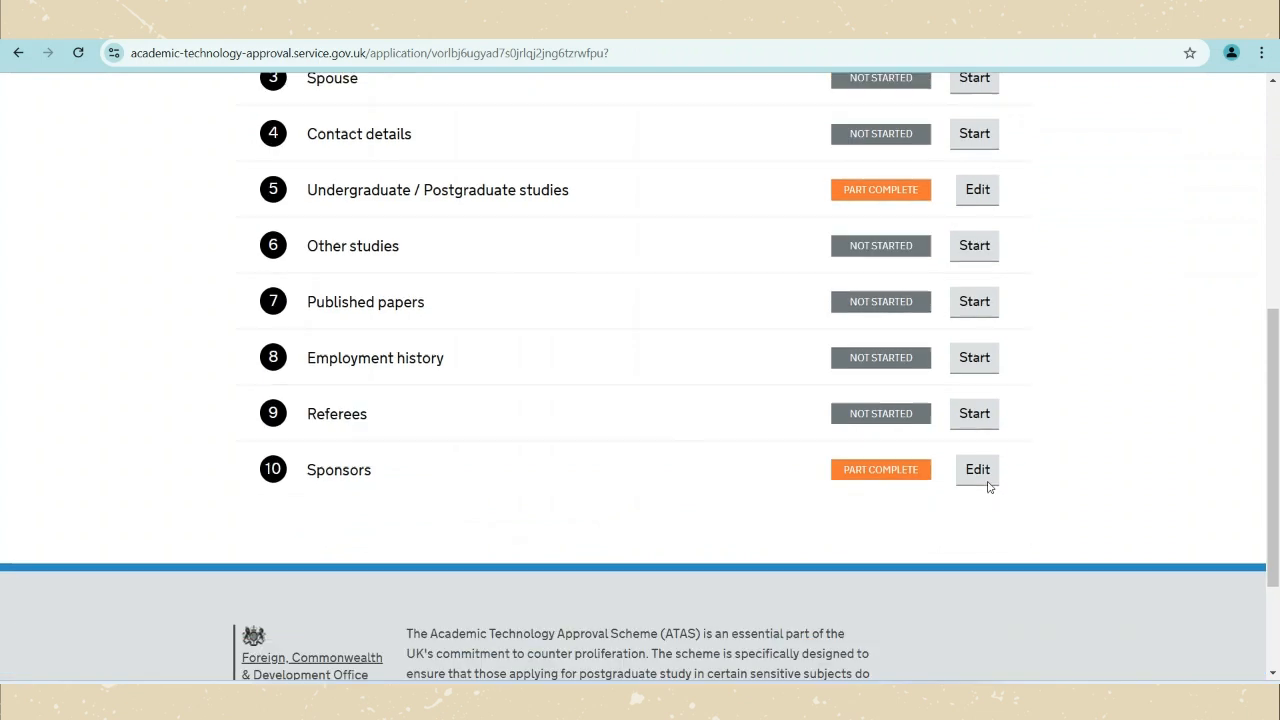